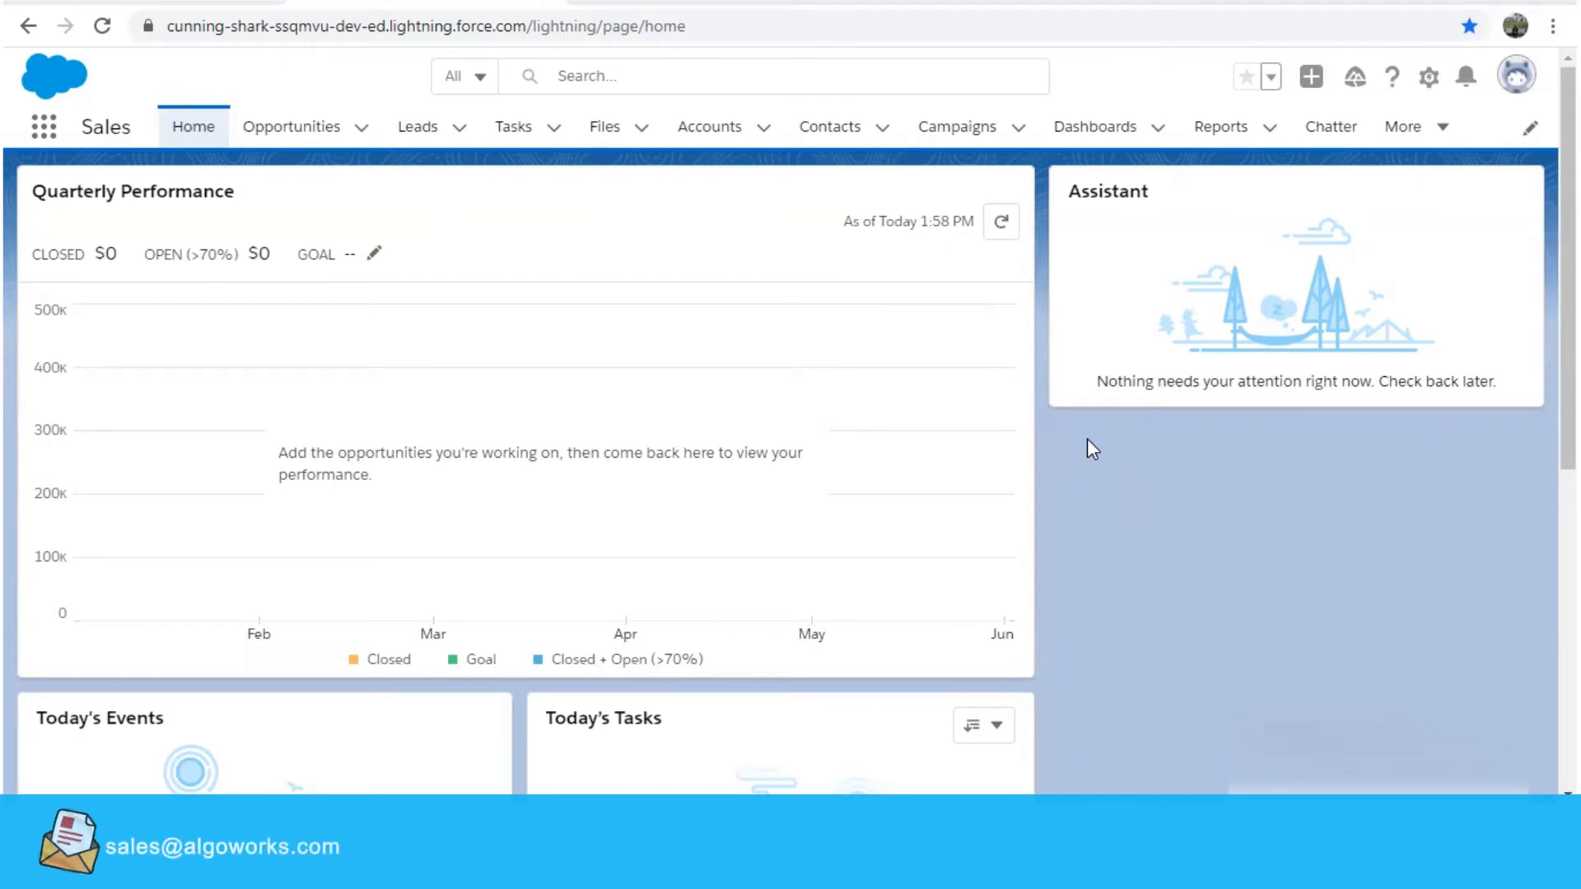
- Go to Salesforce Setup, find "email-" in the setup pages and open the Email-to-Case settings
{"action": "left_click", "coordinate": [1431, 79]}
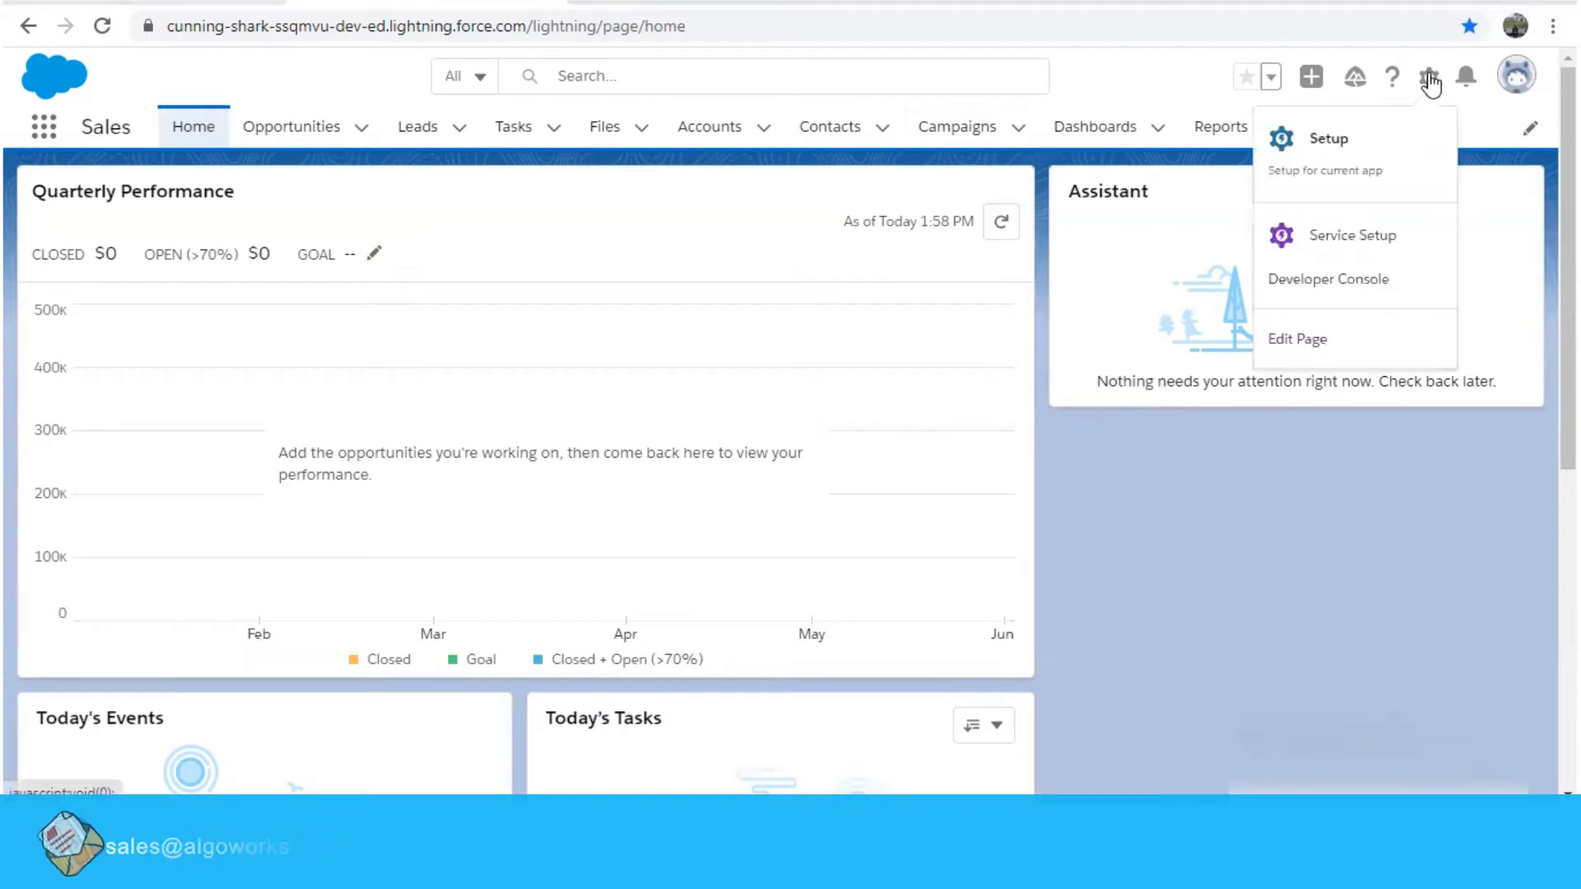
{"action": "left_click", "coordinate": [1377, 135]}
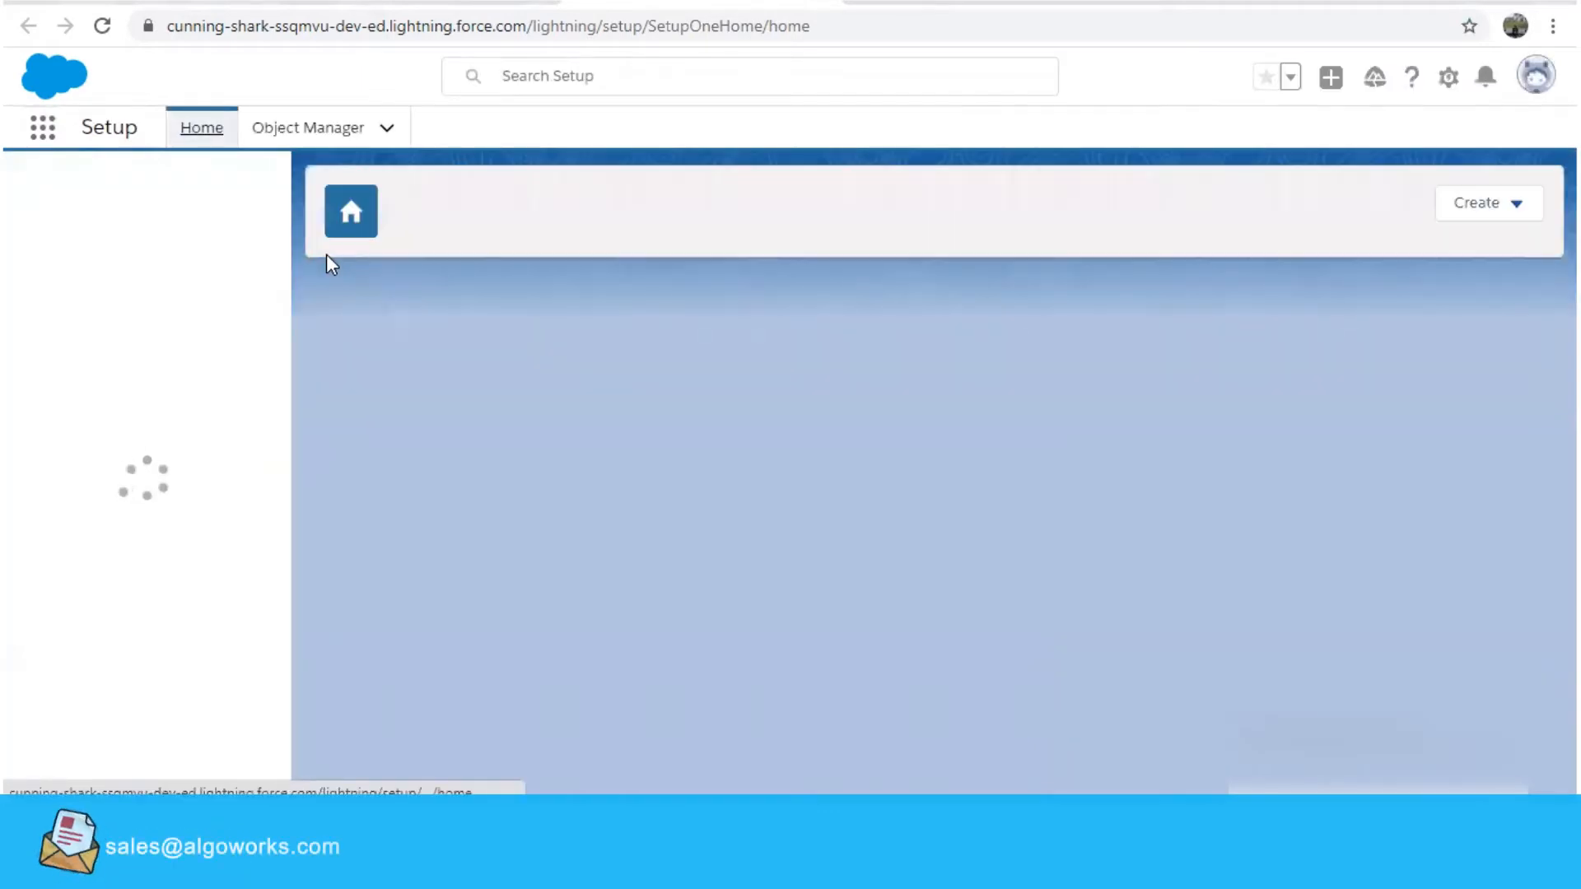
{"action": "left_click", "coordinate": [66, 194]}
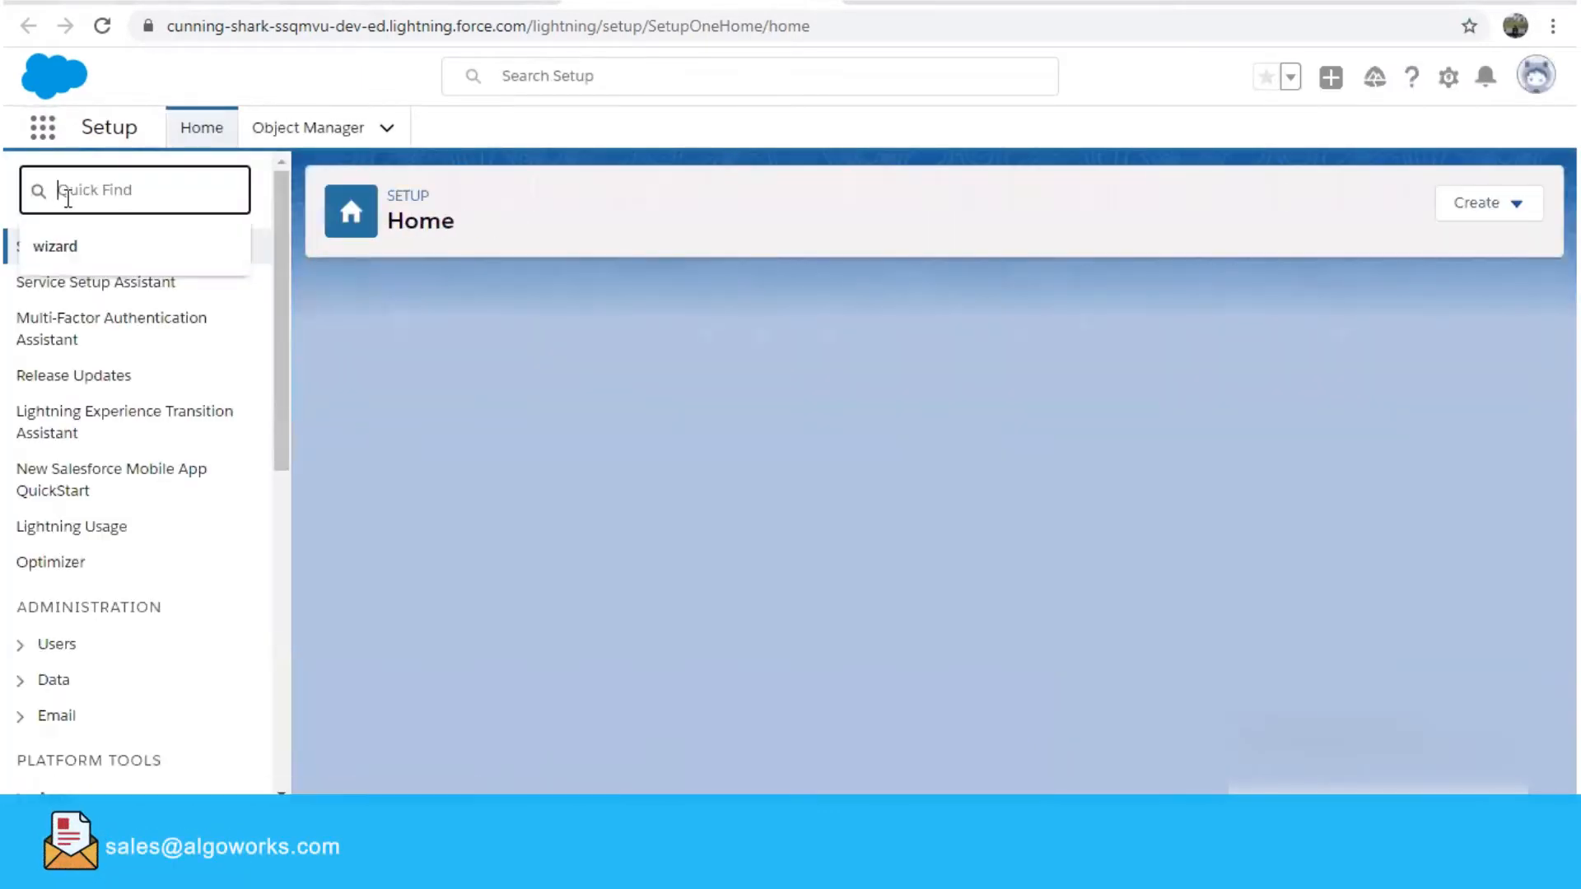
{"action": "type", "text": "email"}
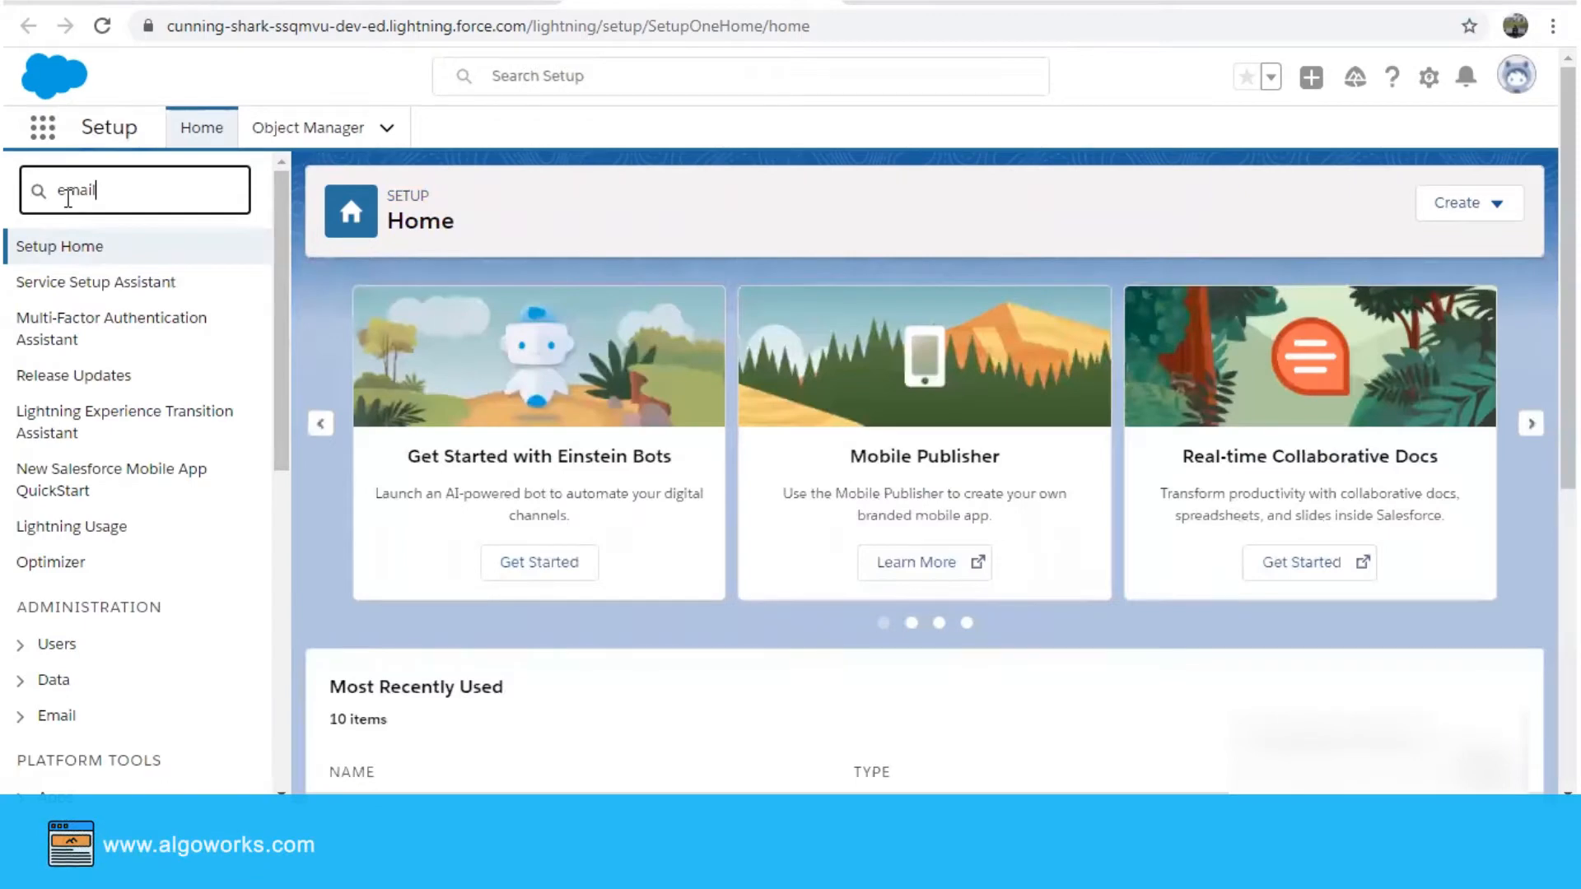
{"action": "type", "text": "-"}
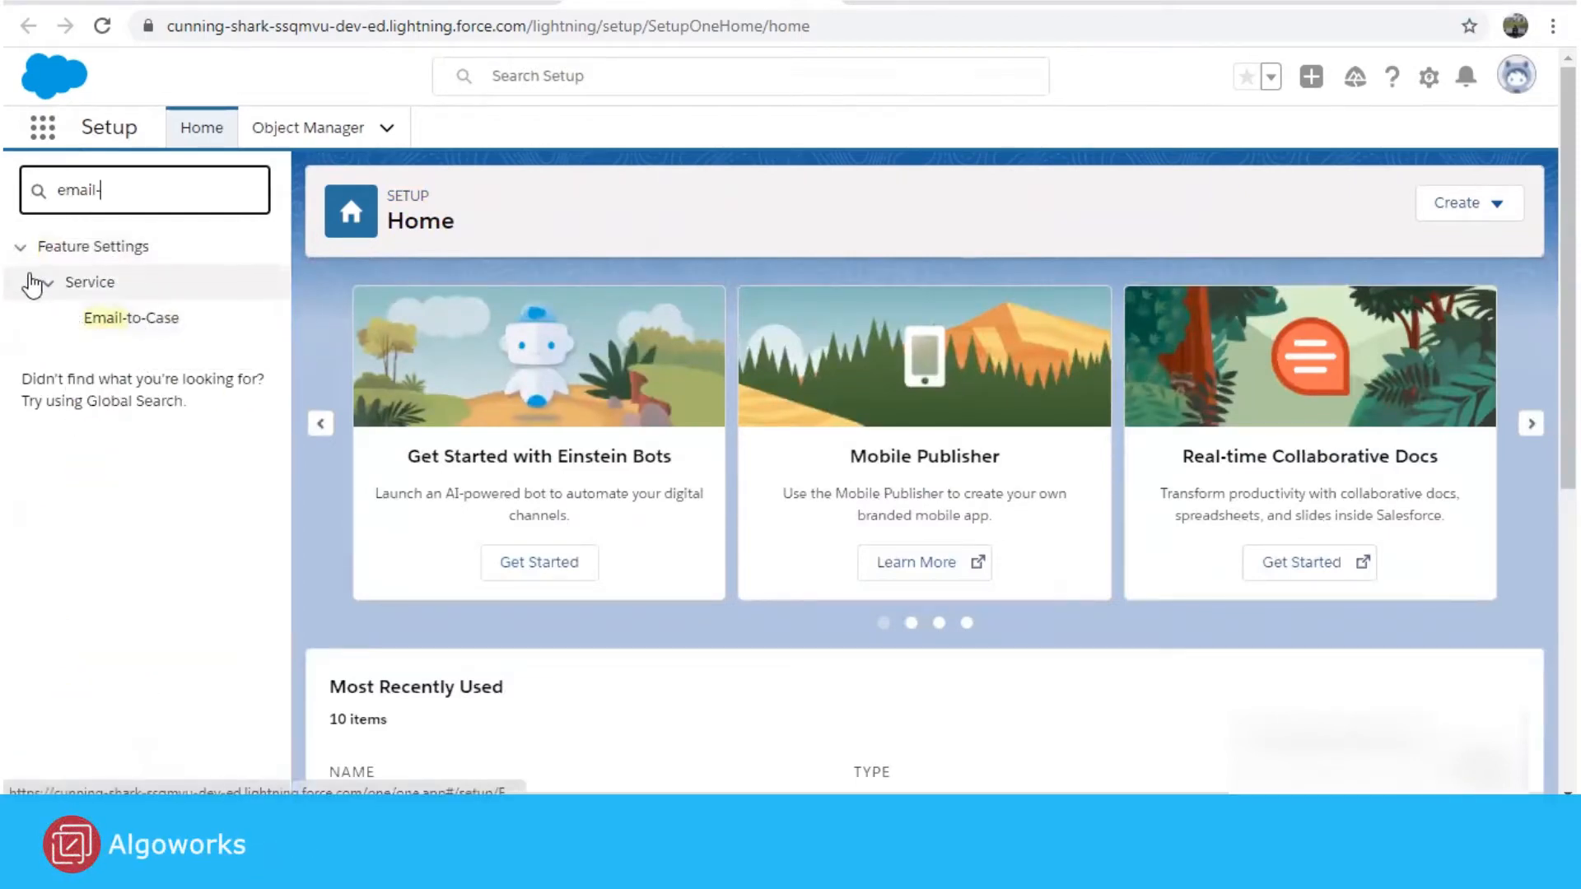
{"action": "left_click", "coordinate": [151, 323]}
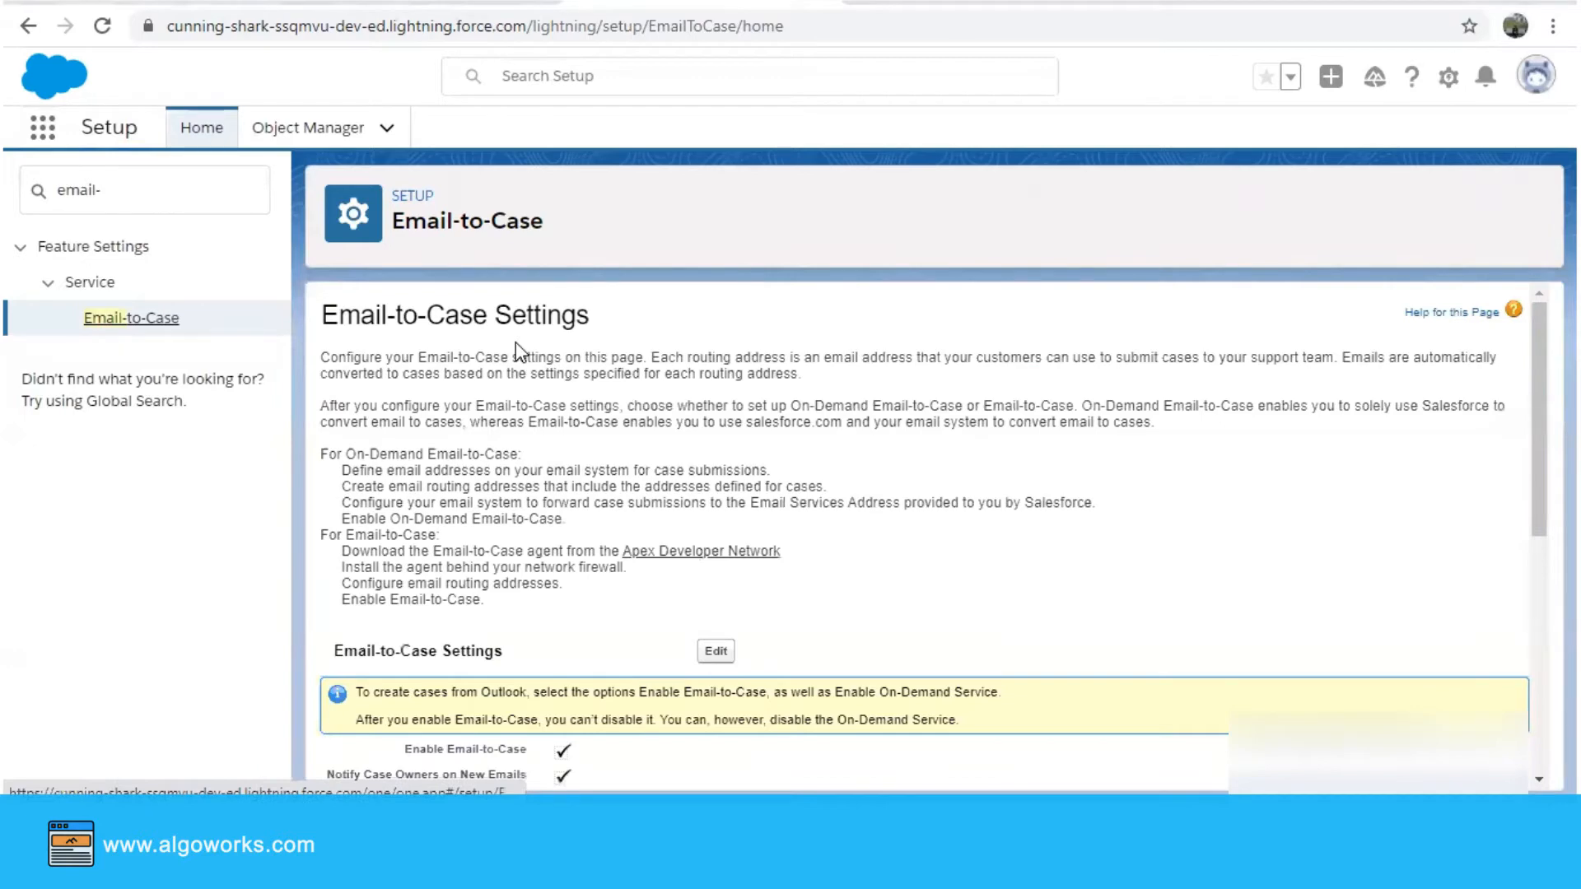
- Create a new Email2Case routing address, filling in the person's full name as the routing name and their email address
{"action": "scroll", "coordinate": [618, 424], "scroll_direction": "down", "scroll_amount": 4}
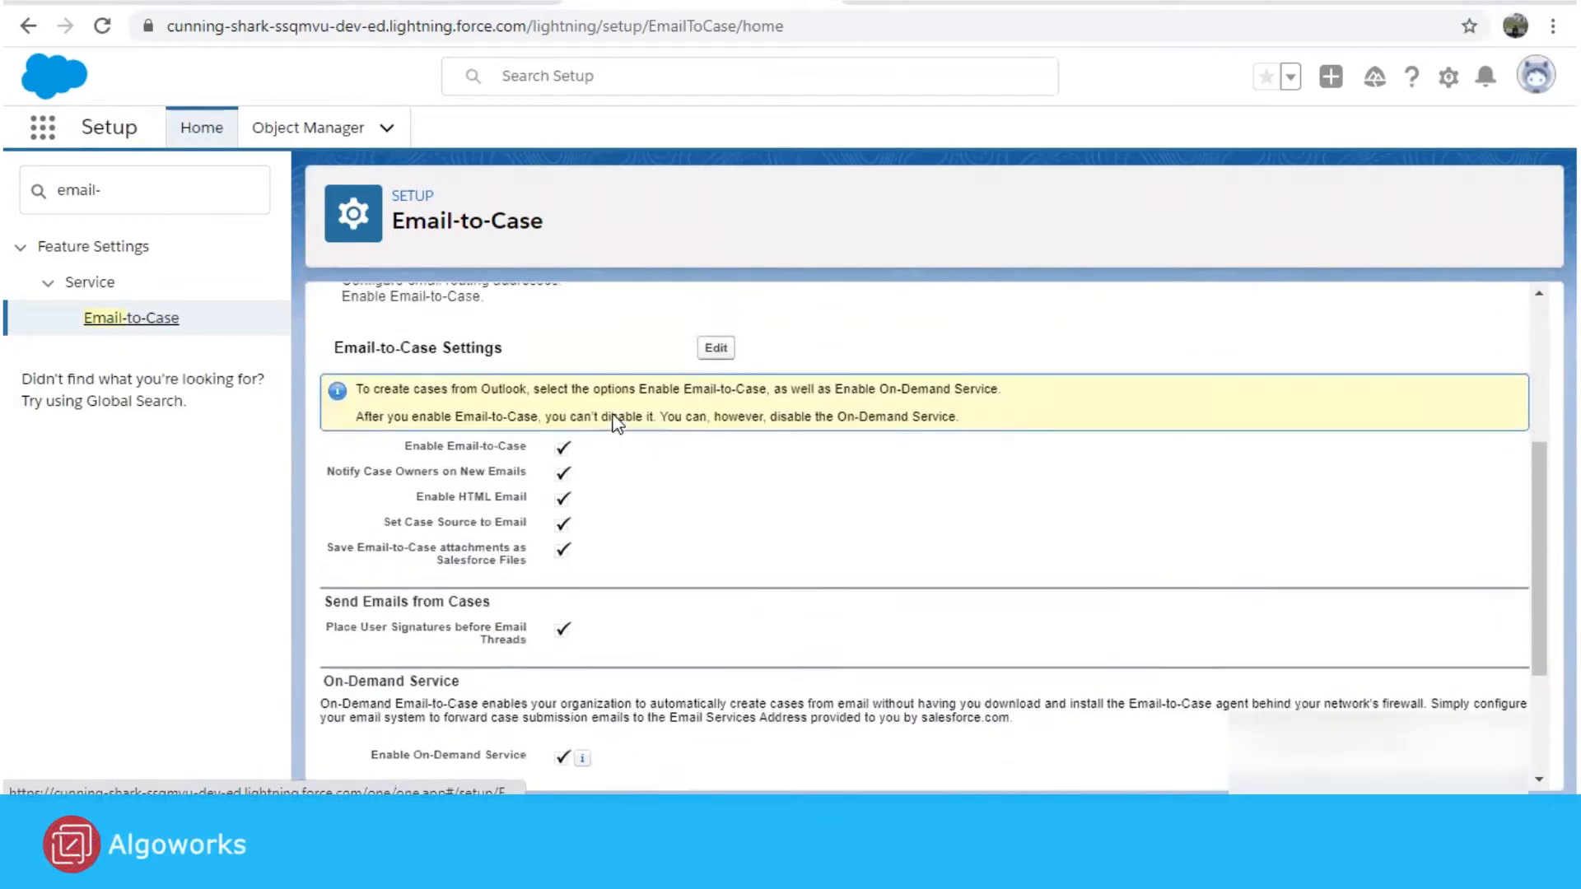
{"action": "scroll", "coordinate": [617, 424], "scroll_direction": "up", "scroll_amount": 2}
{"action": "scroll", "coordinate": [617, 424], "scroll_direction": "down", "scroll_amount": 1}
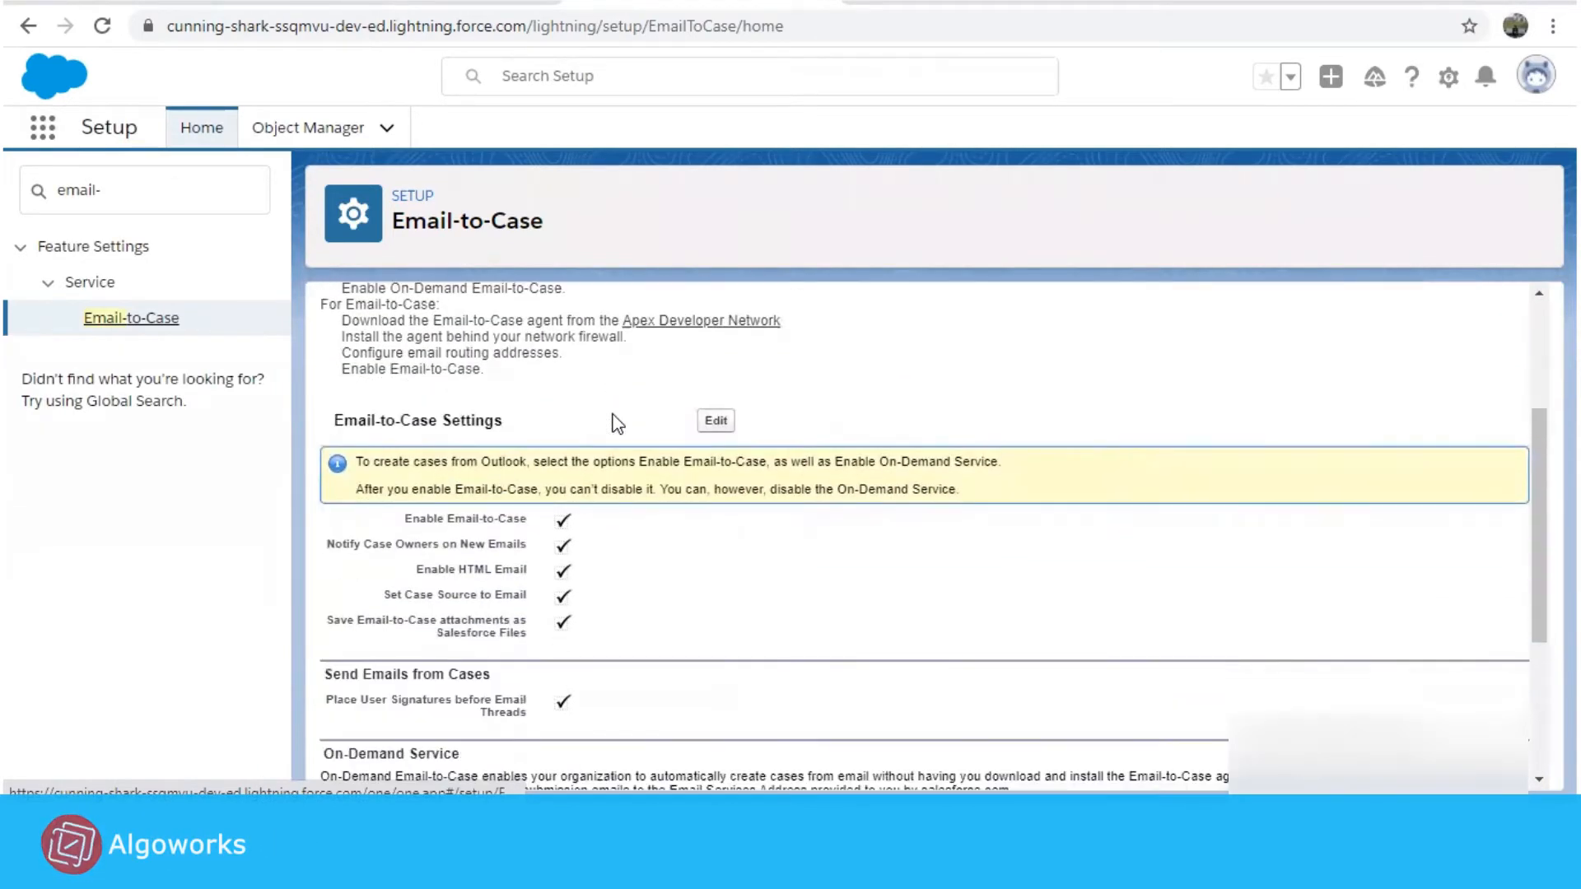
{"action": "scroll", "coordinate": [844, 531], "scroll_direction": "down", "scroll_amount": 1}
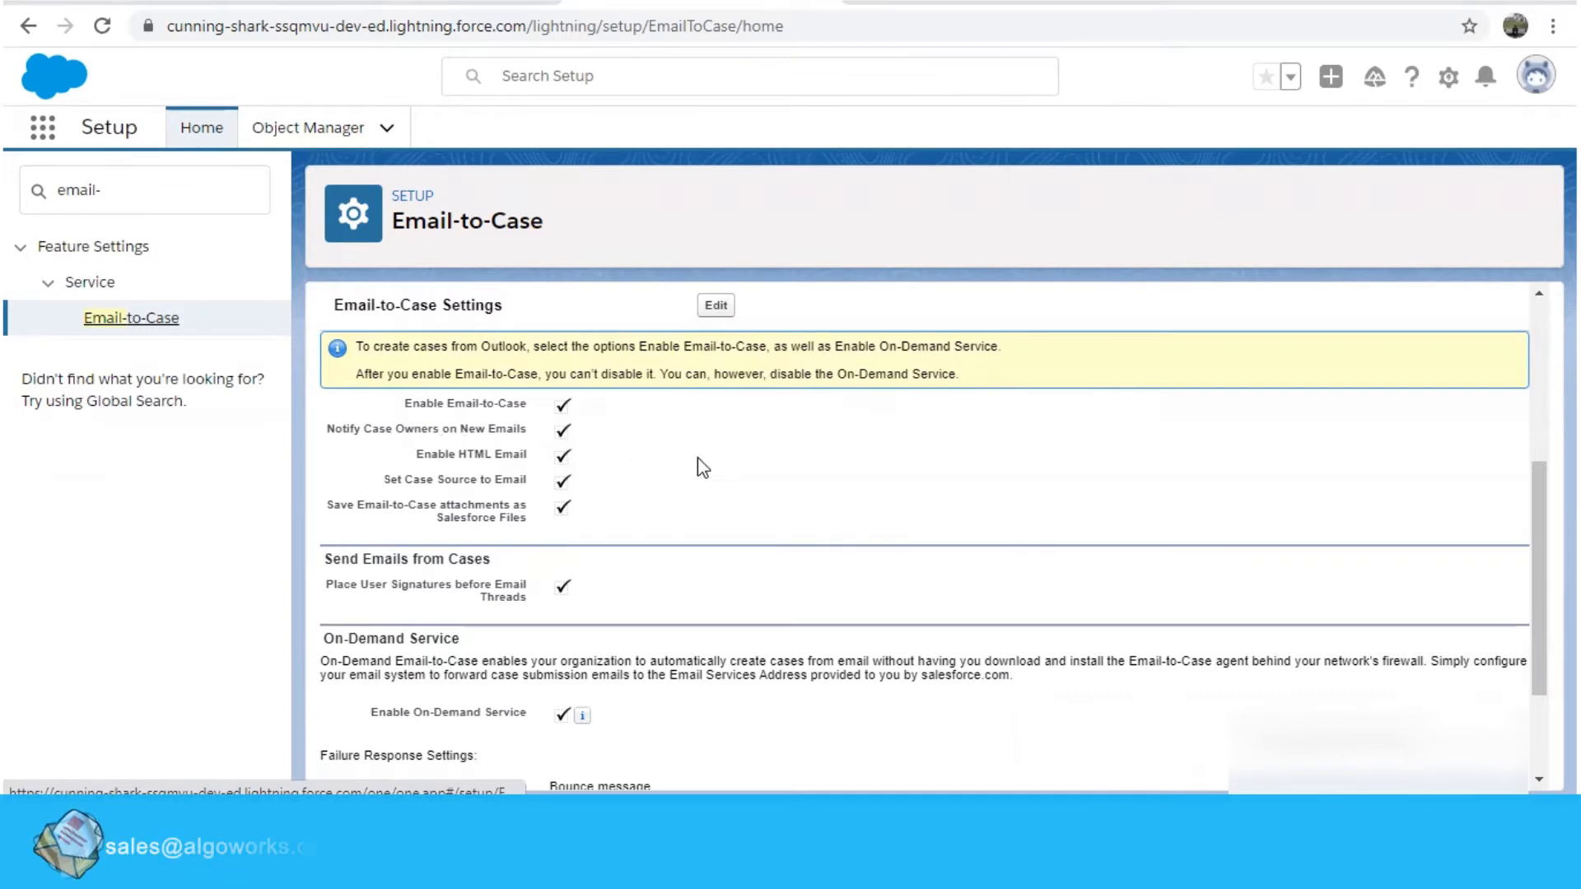
{"action": "scroll", "coordinate": [700, 467], "scroll_direction": "down", "scroll_amount": 2}
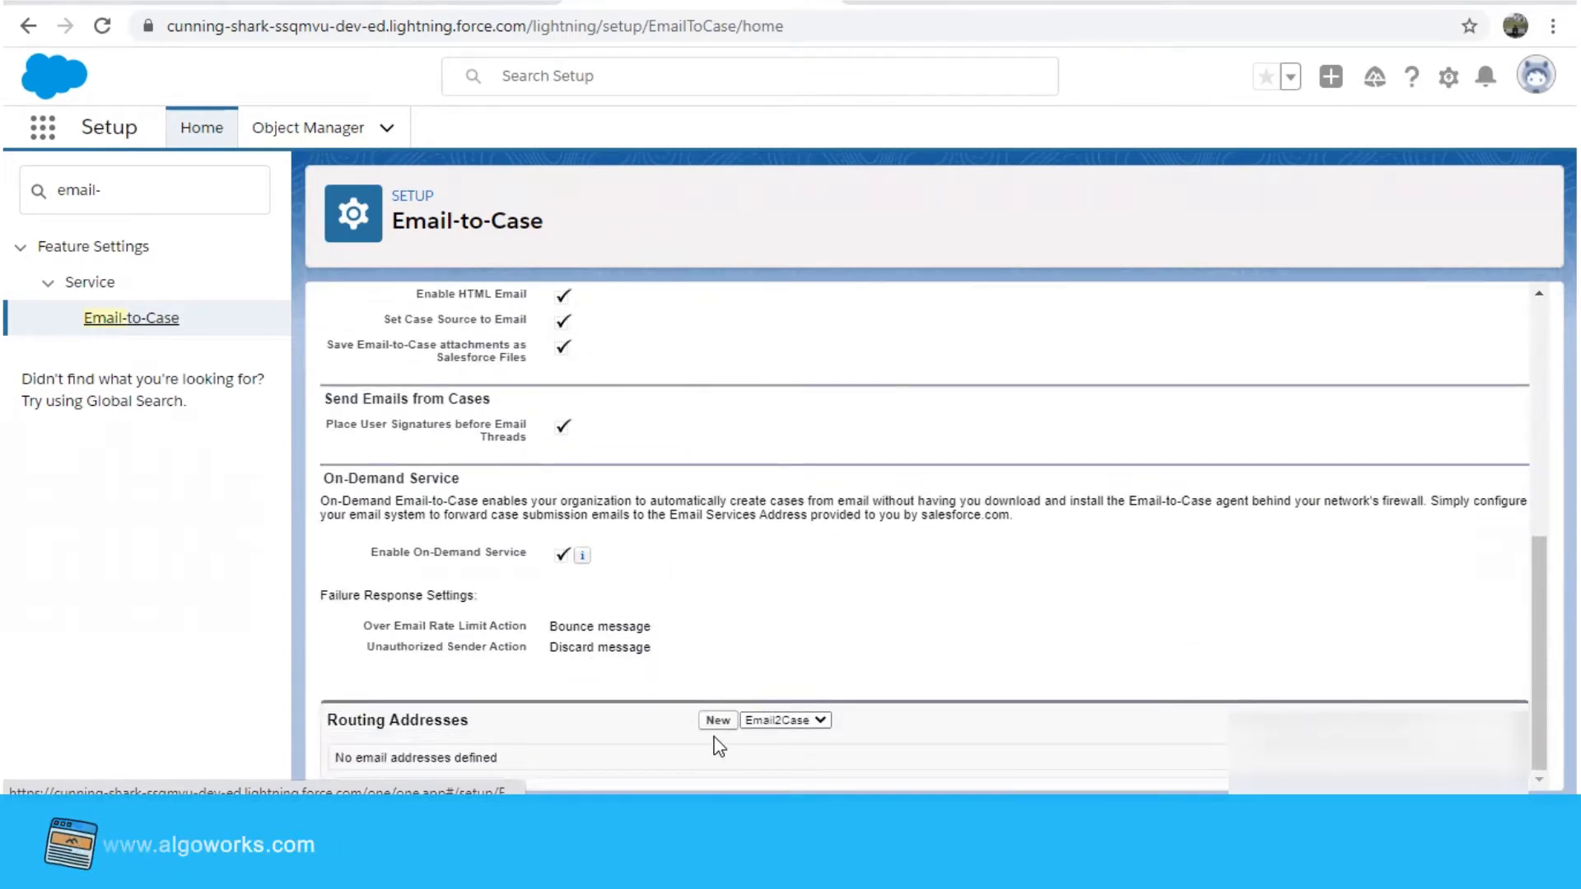
{"action": "left_click", "coordinate": [715, 723]}
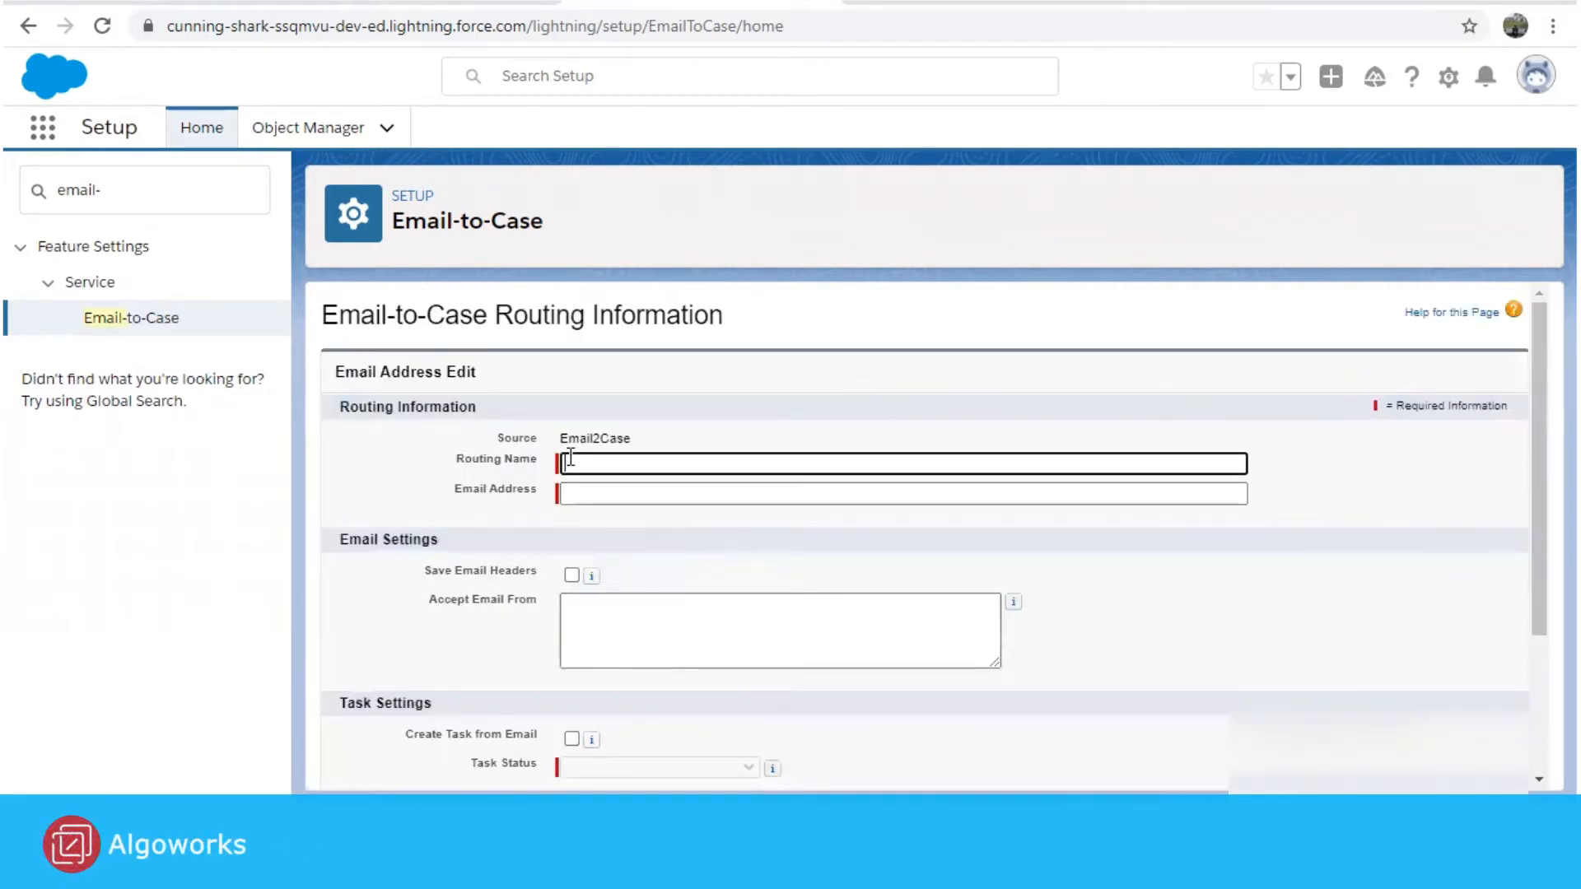
{"action": "left_click", "coordinate": [577, 466]}
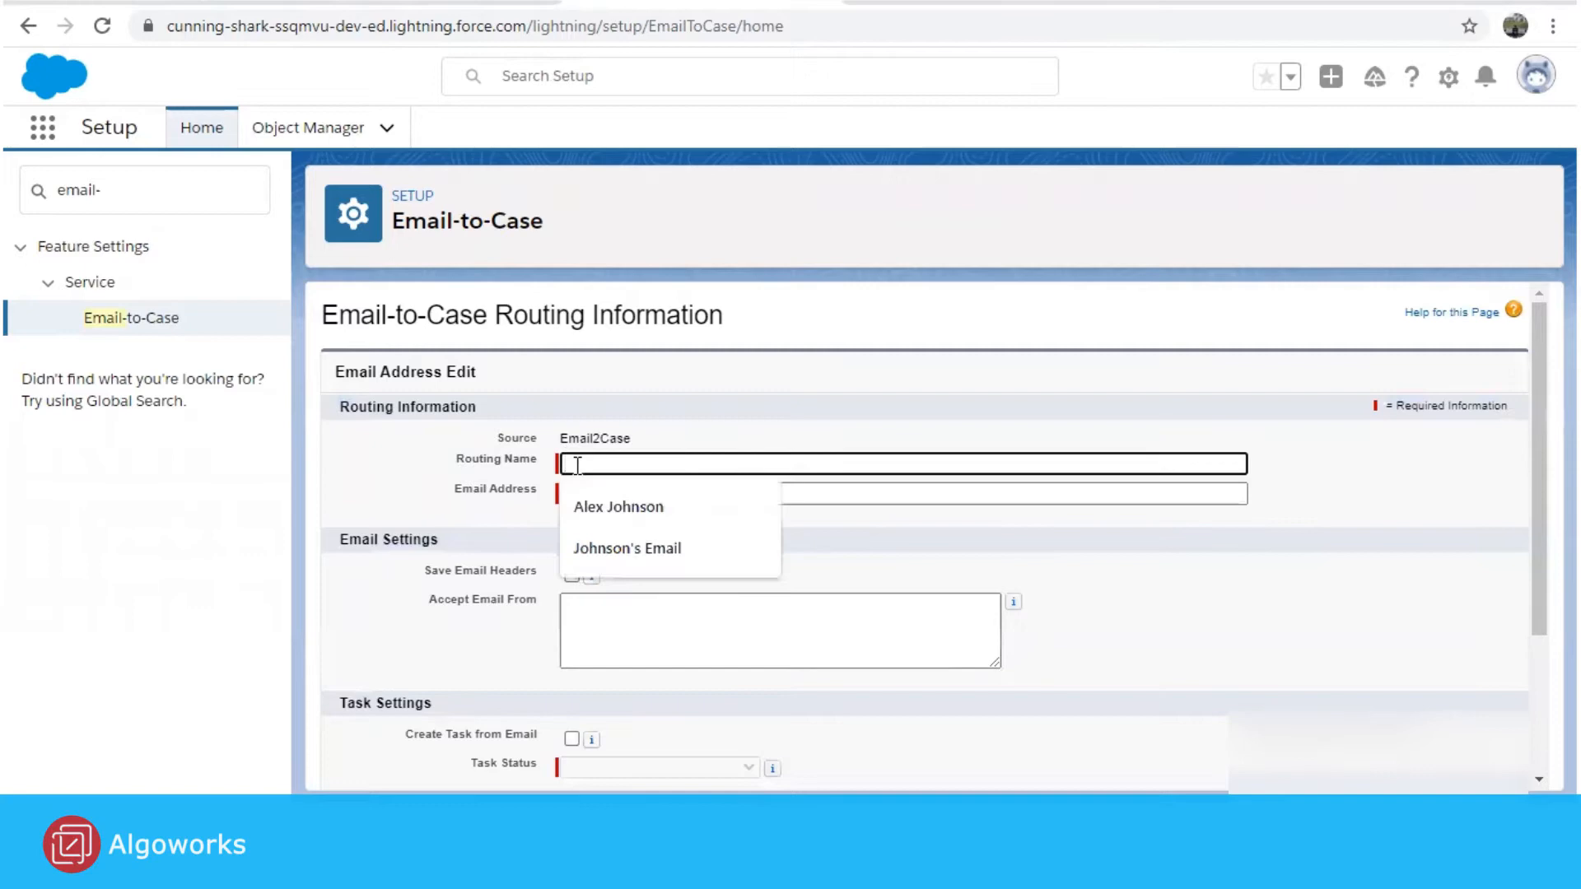
{"action": "left_click", "coordinate": [638, 507]}
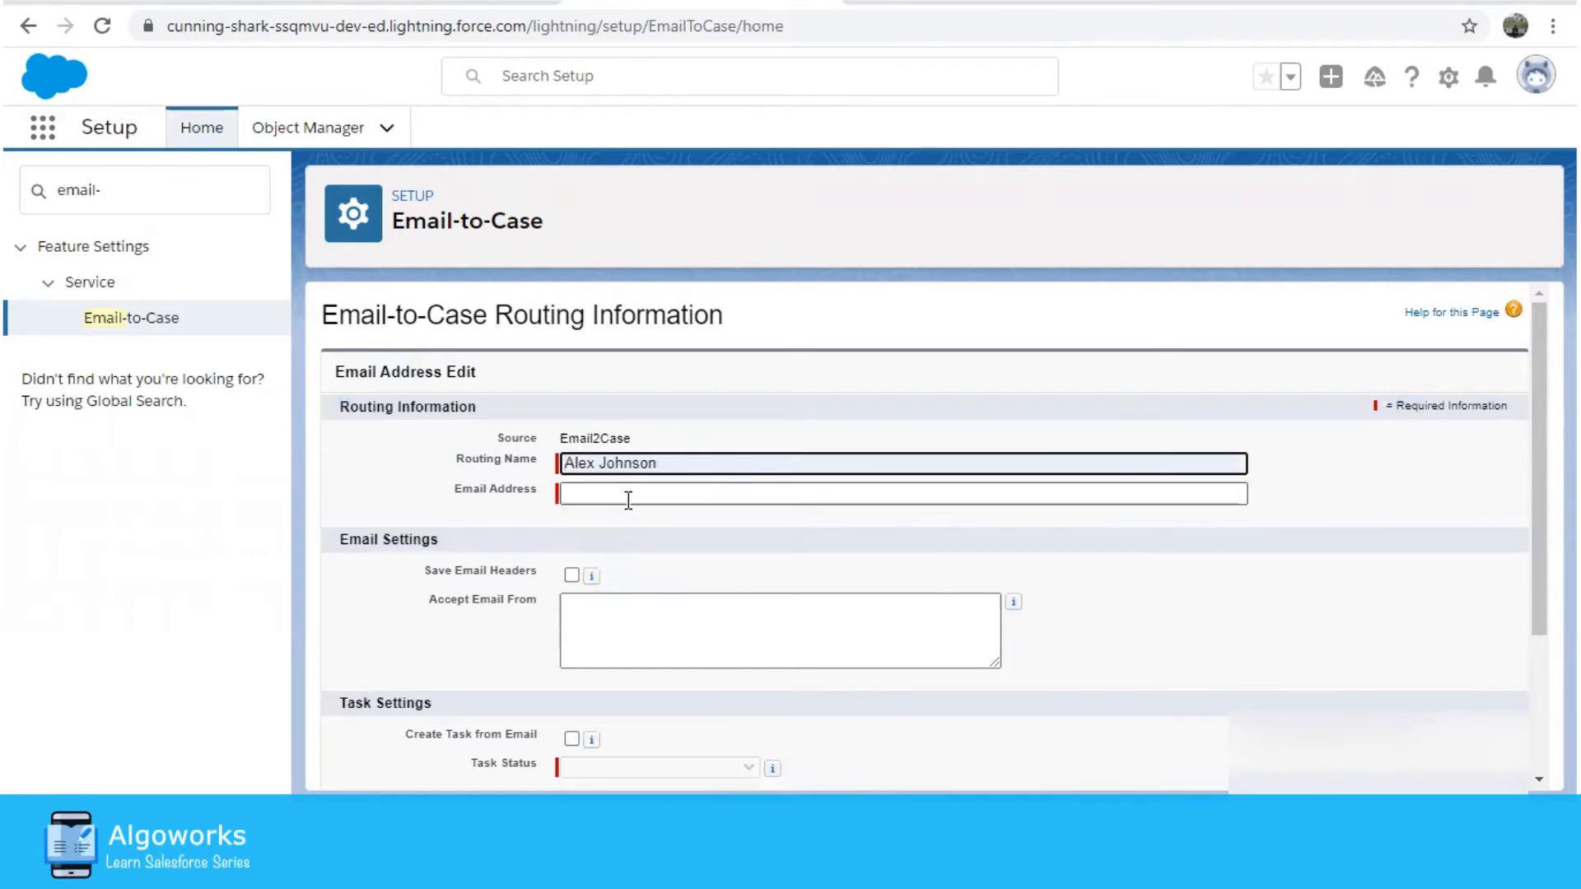
{"action": "left_click", "coordinate": [631, 493]}
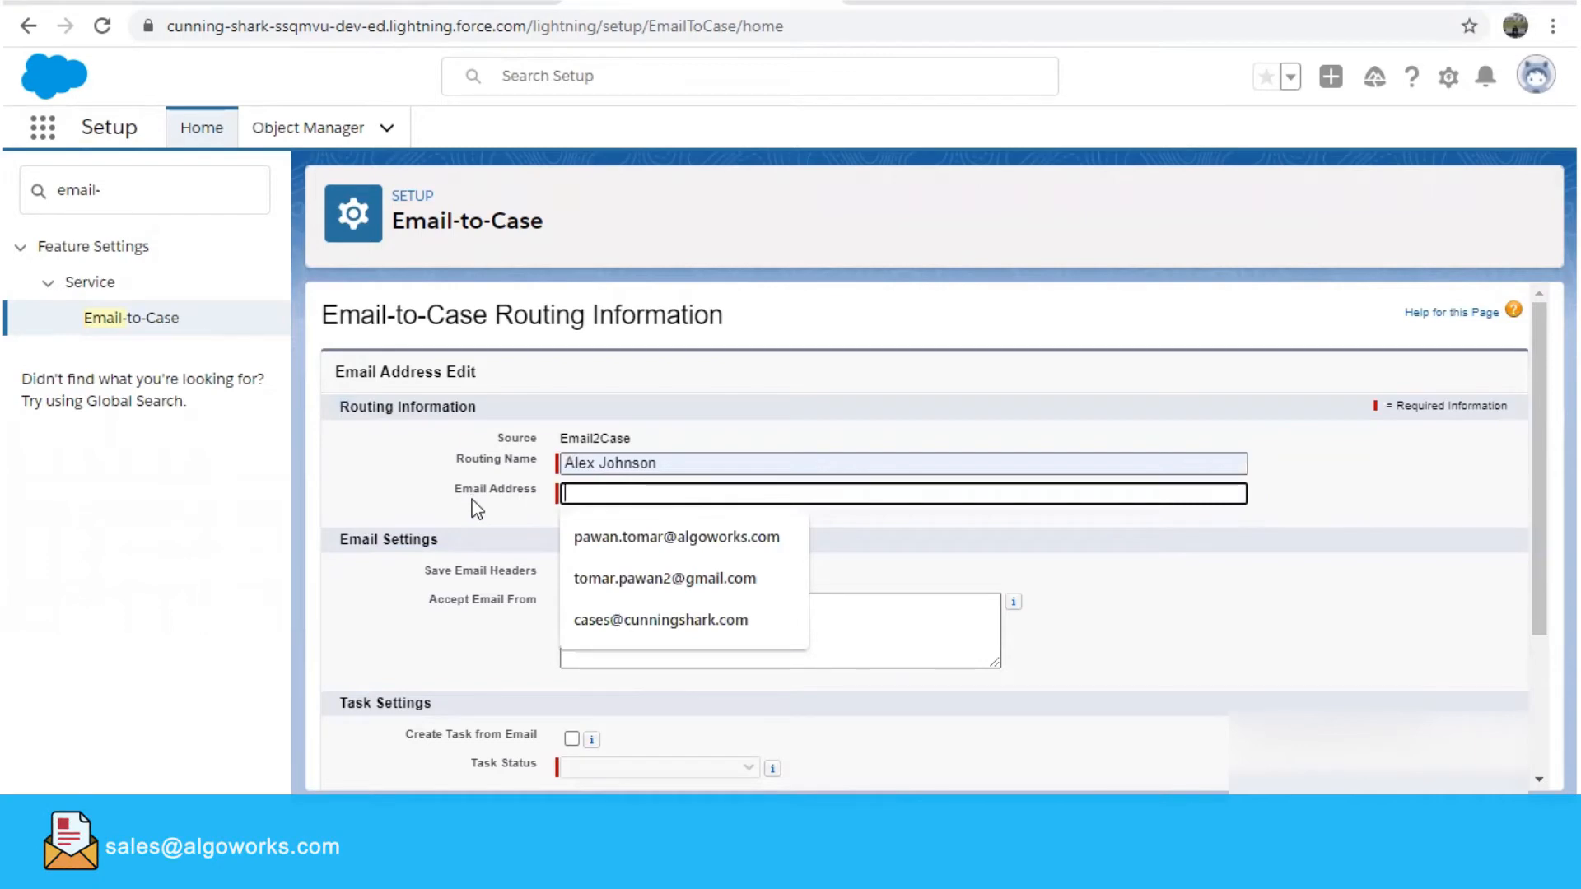
{"action": "left_click", "coordinate": [584, 542]}
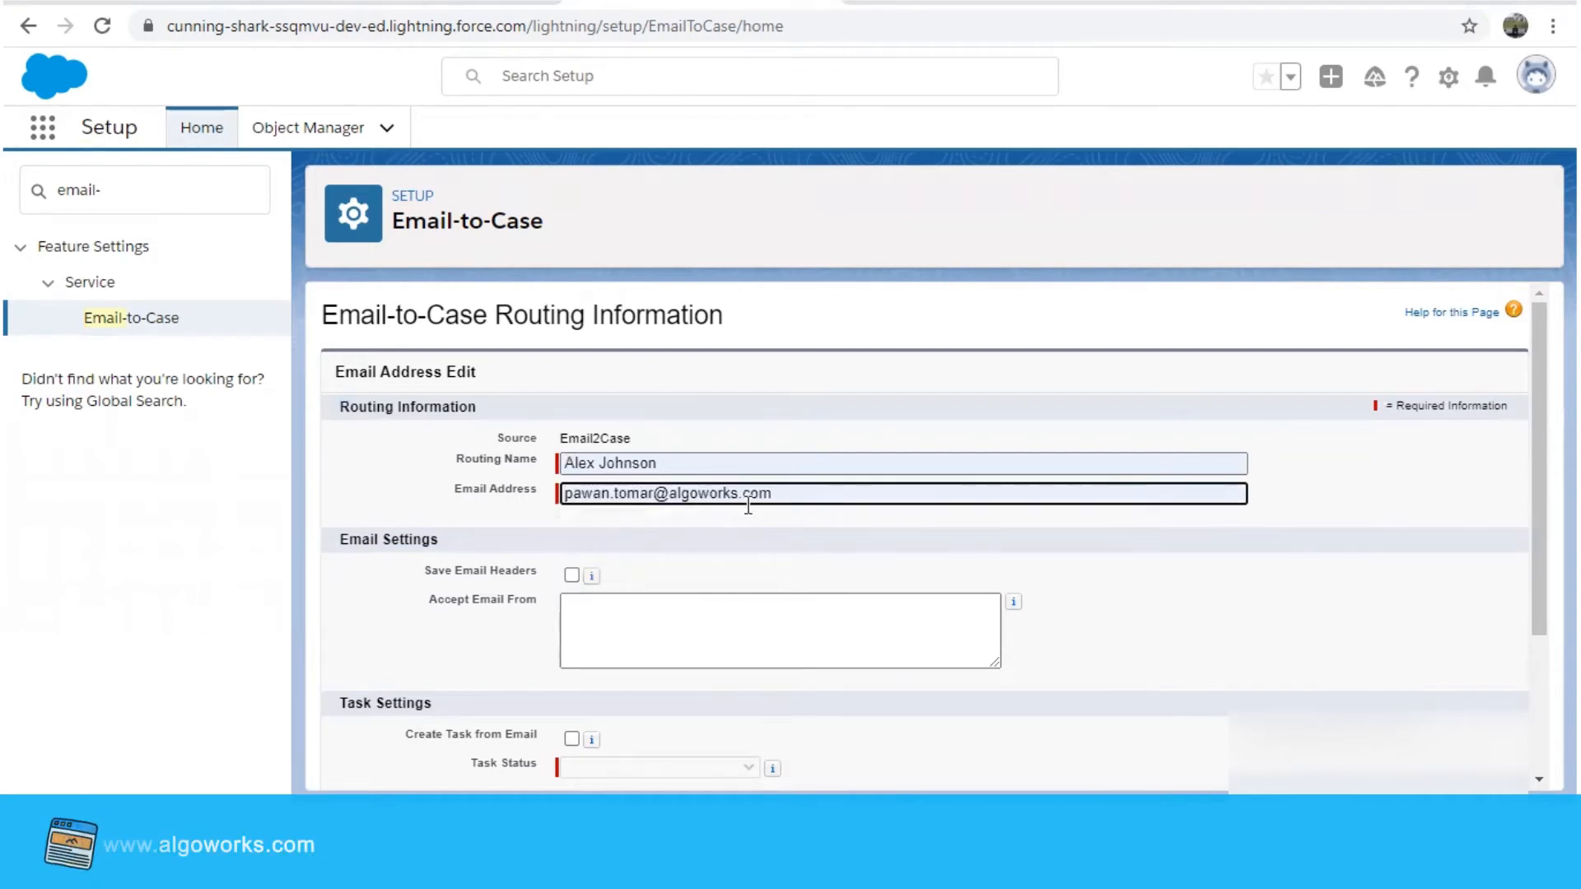
- Enable Save Email Headers and accept email from the same routing email address, google.com and gmail.com
{"action": "scroll", "coordinate": [748, 506], "scroll_direction": "down", "scroll_amount": 5}
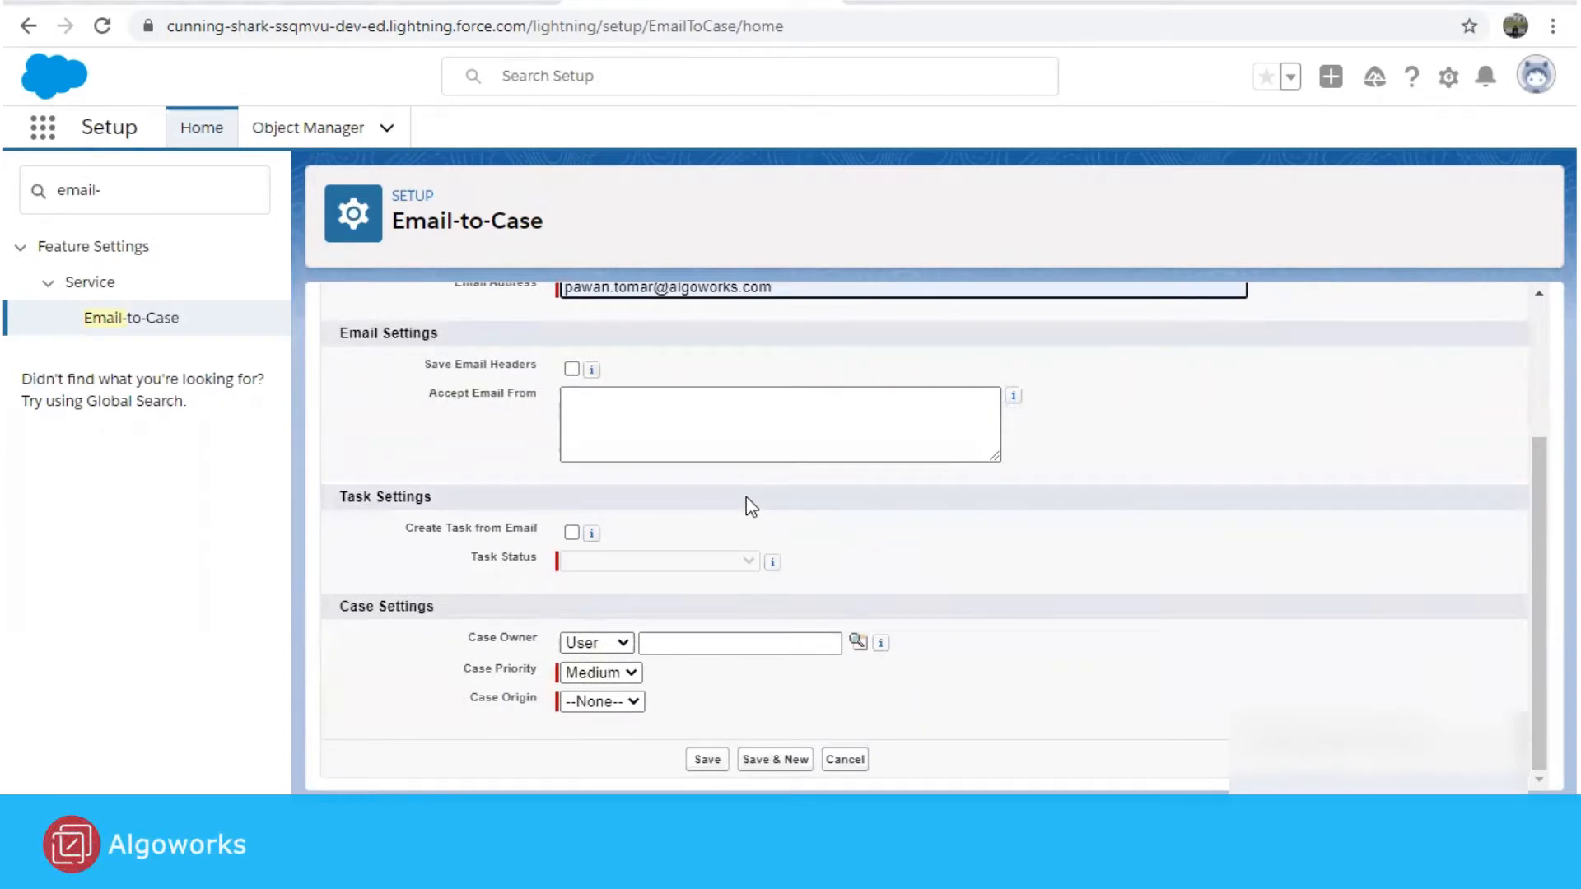
{"action": "left_click", "coordinate": [571, 369]}
{"action": "left_click", "coordinate": [592, 404]}
{"action": "left_click_drag", "start_coordinate": [774, 290], "coordinate": [619, 338]}
{"action": "key", "text": "ctrl+c"}
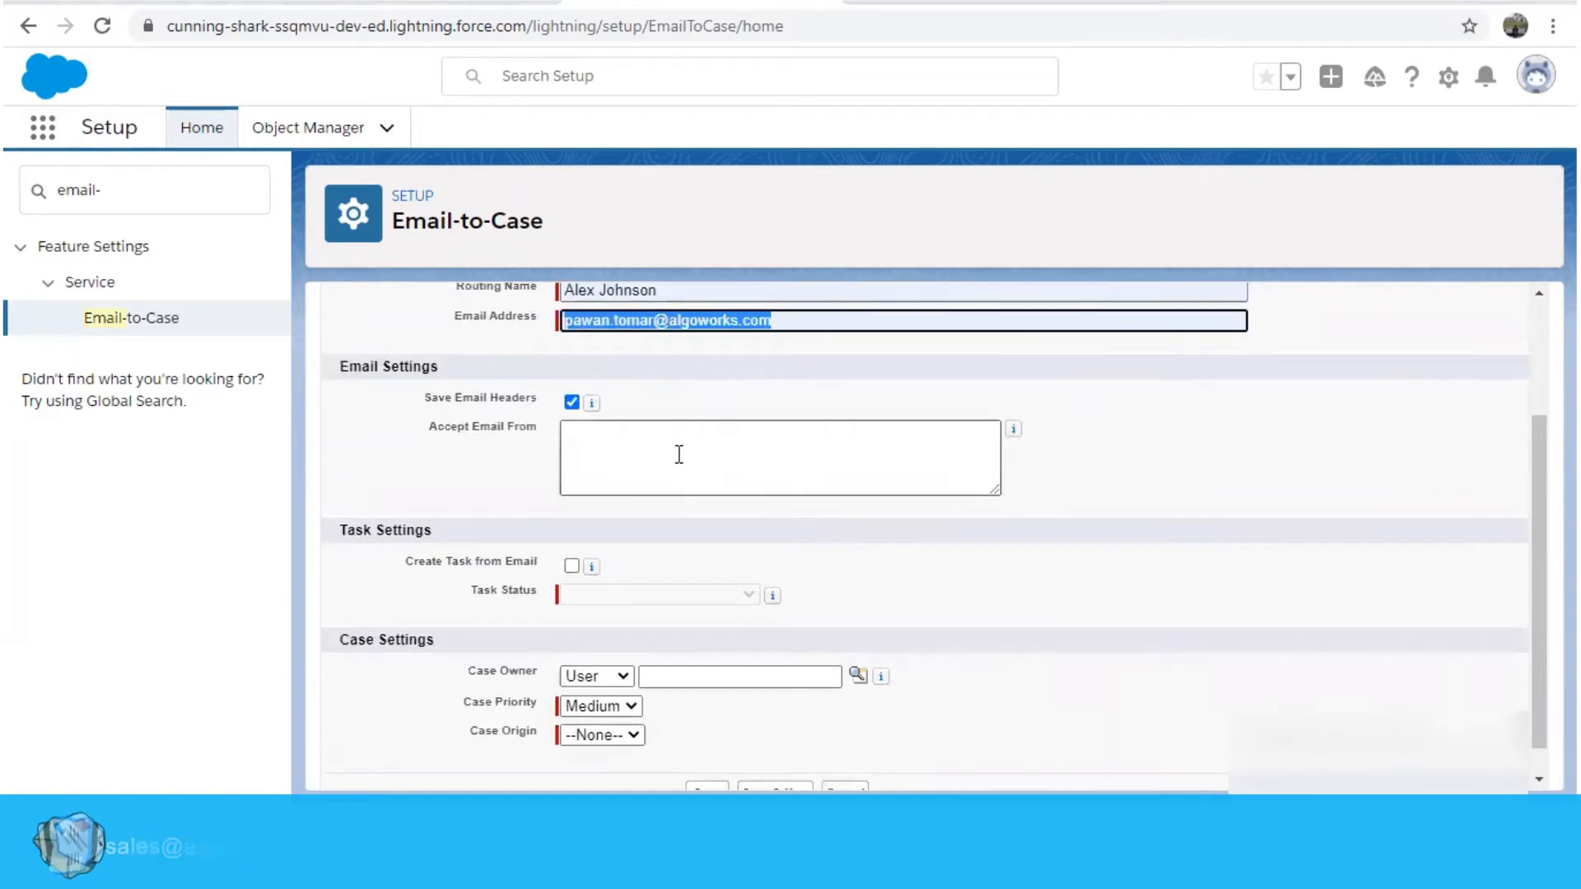
{"action": "left_click", "coordinate": [675, 453]}
{"action": "key", "text": "ctrl+v"}
{"action": "scroll", "coordinate": [748, 443], "scroll_direction": "down", "scroll_amount": 1}
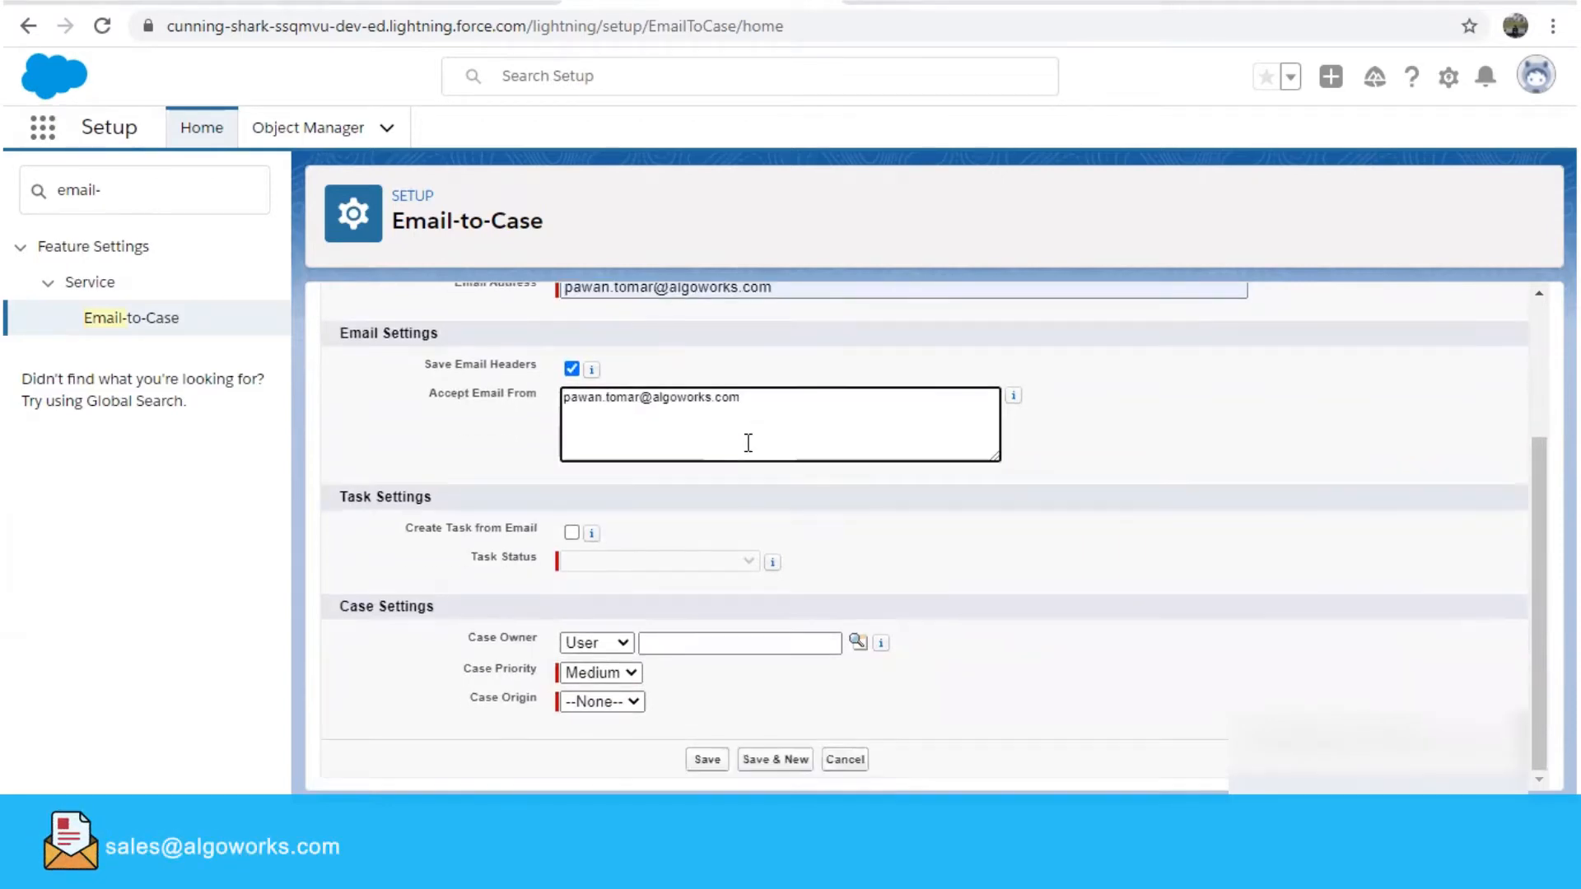
{"action": "type", "text": ", google"}
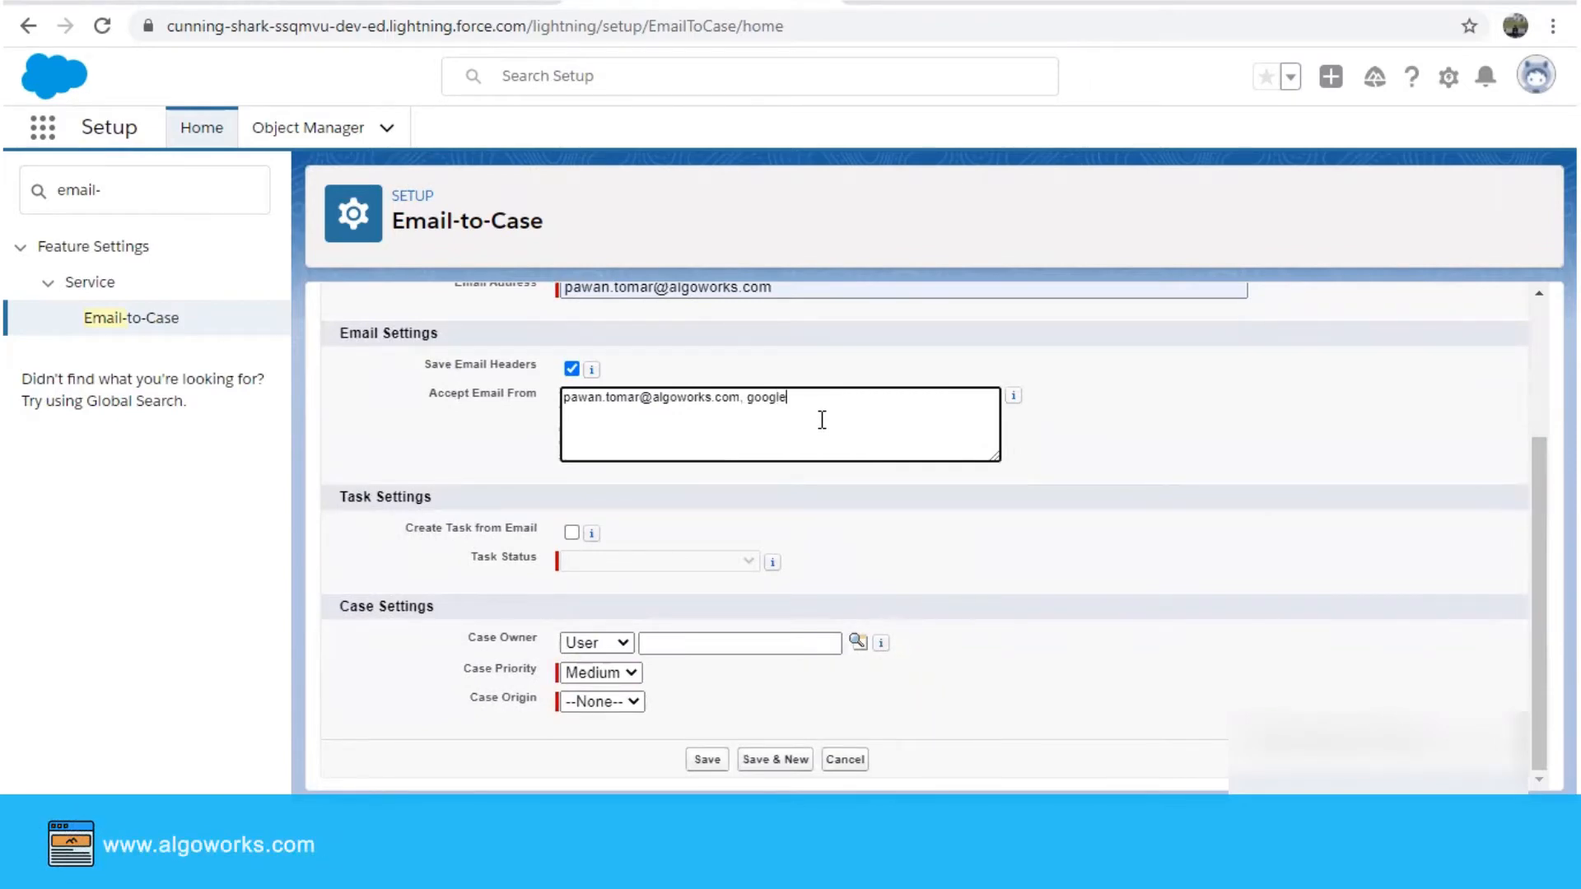
{"action": "type", "text": ".com, gmail.com,"}
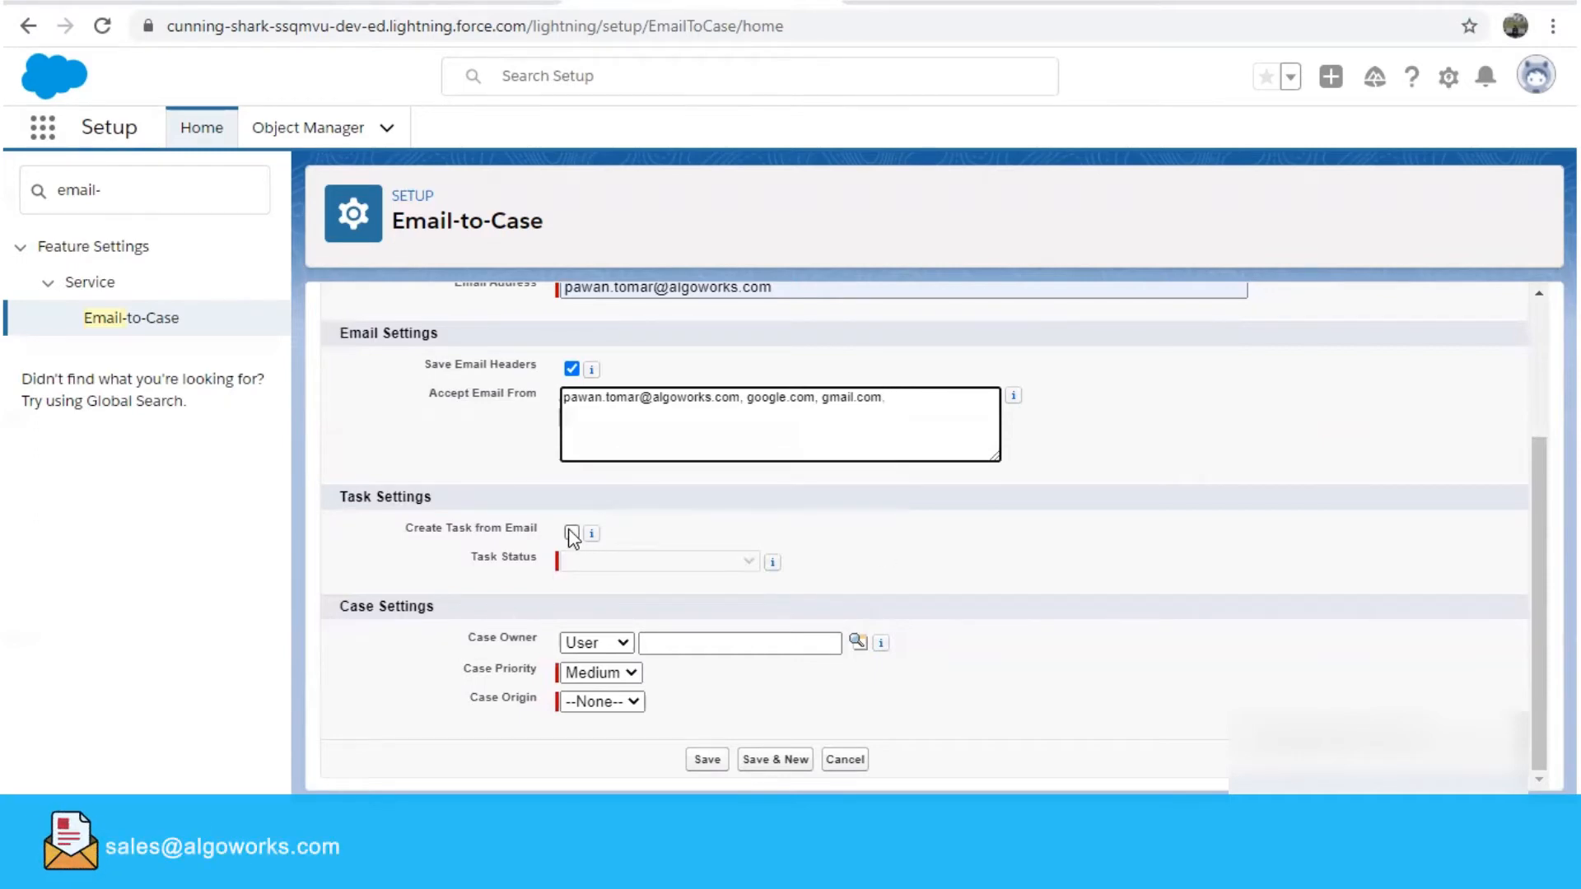
- Enable Create Task from Email with task status Not Started, and look up the routing user as the case owner
{"action": "left_click", "coordinate": [572, 533]}
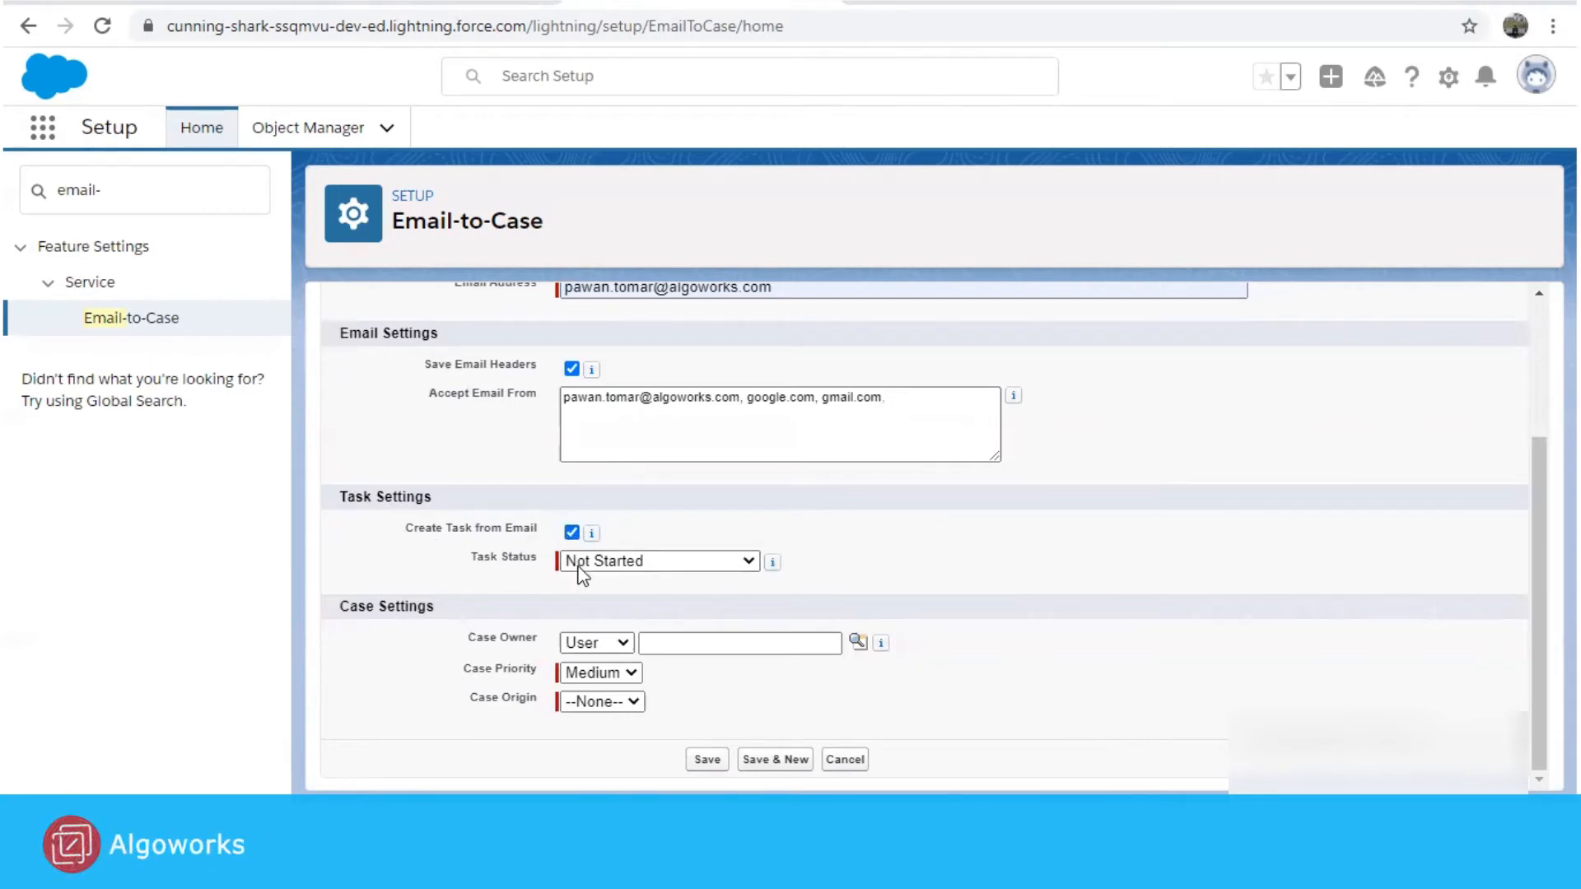
{"action": "mouse_move", "coordinate": [783, 567]}
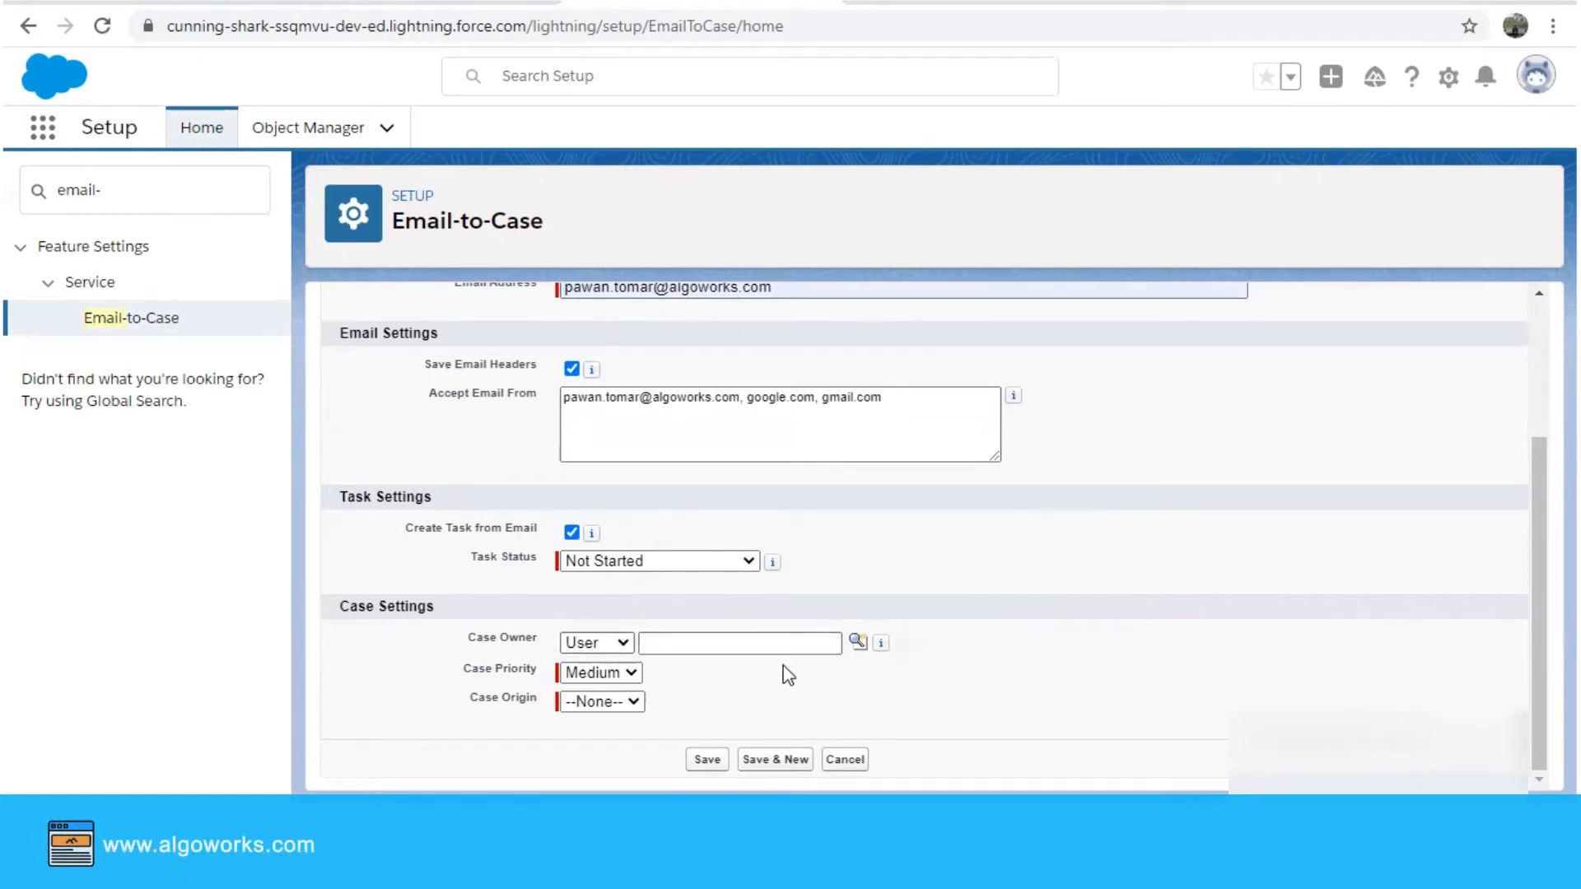
{"action": "left_click", "coordinate": [857, 643]}
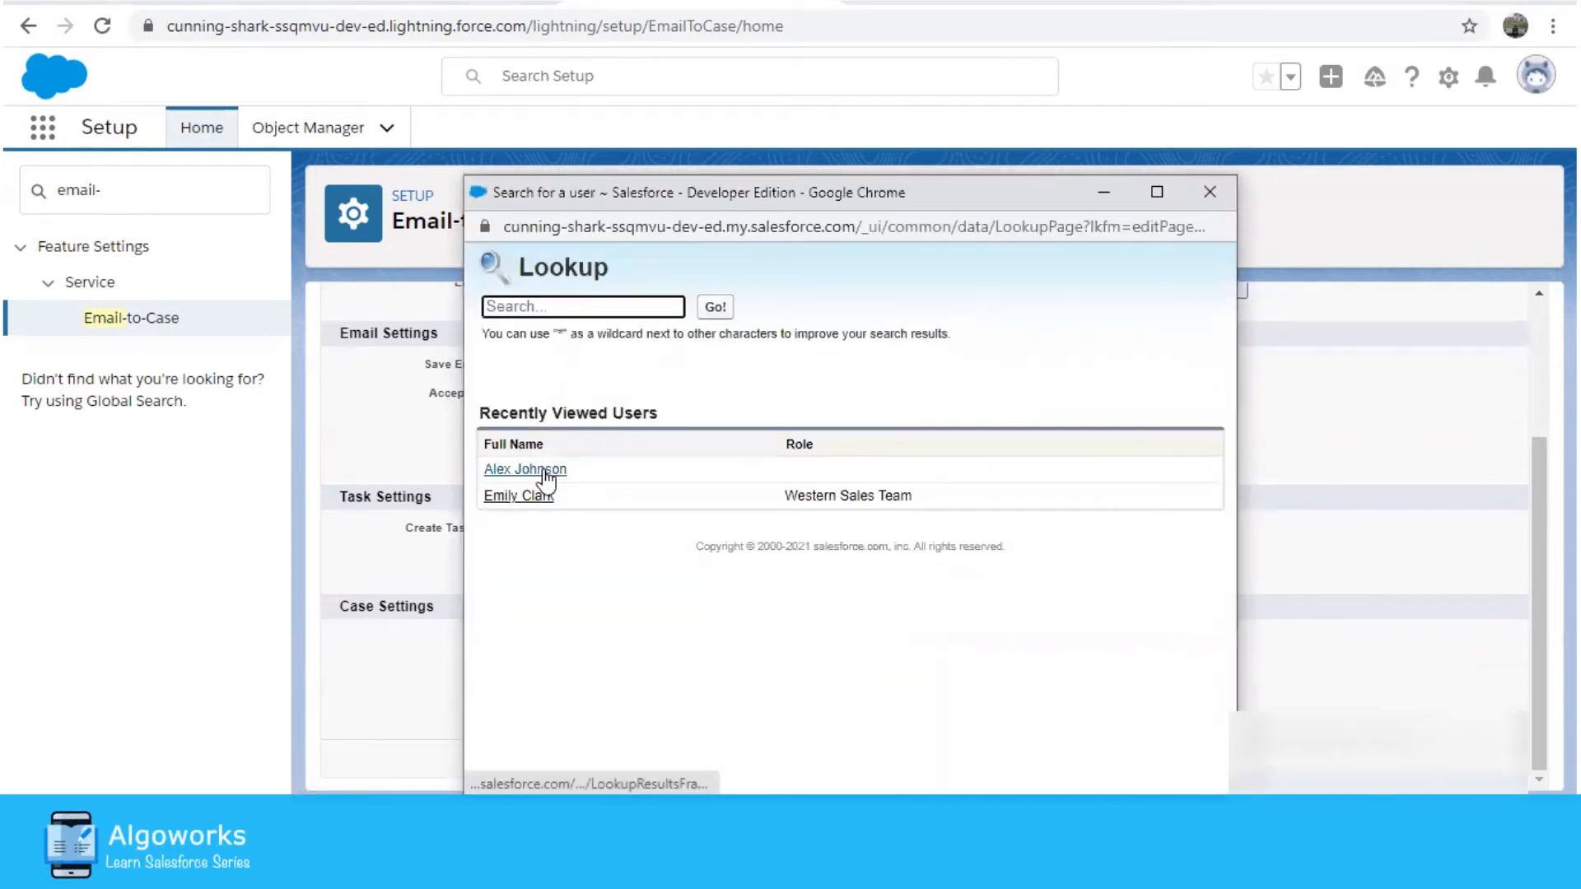
{"action": "left_click", "coordinate": [545, 474]}
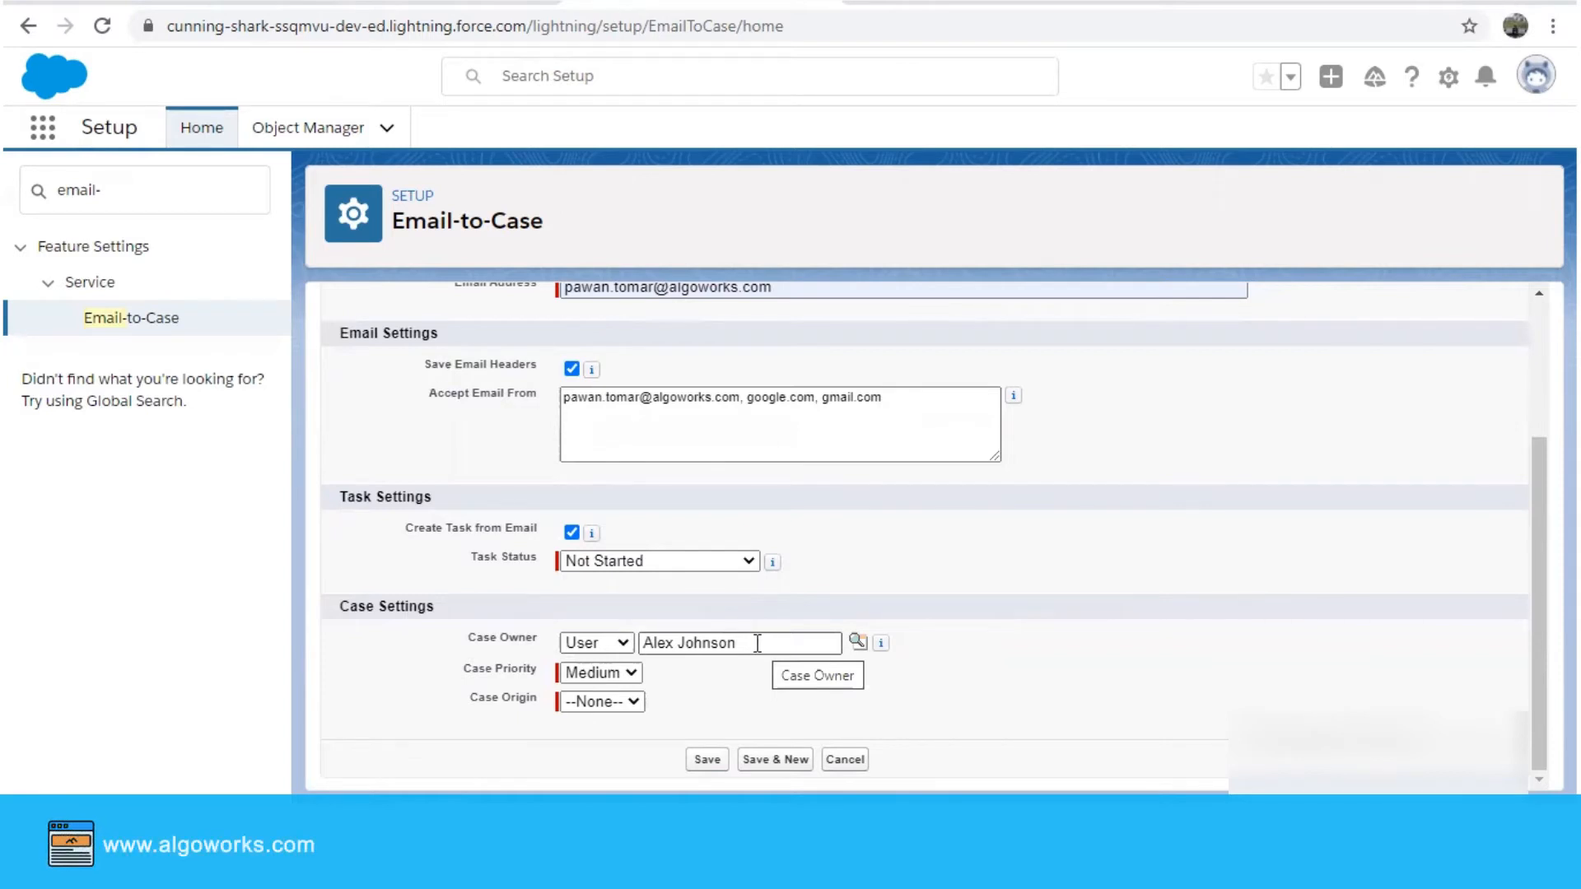
- Save the routing address with case priority Medium and case origin Email, accepting that a verification email is sent
{"action": "left_click", "coordinate": [614, 673]}
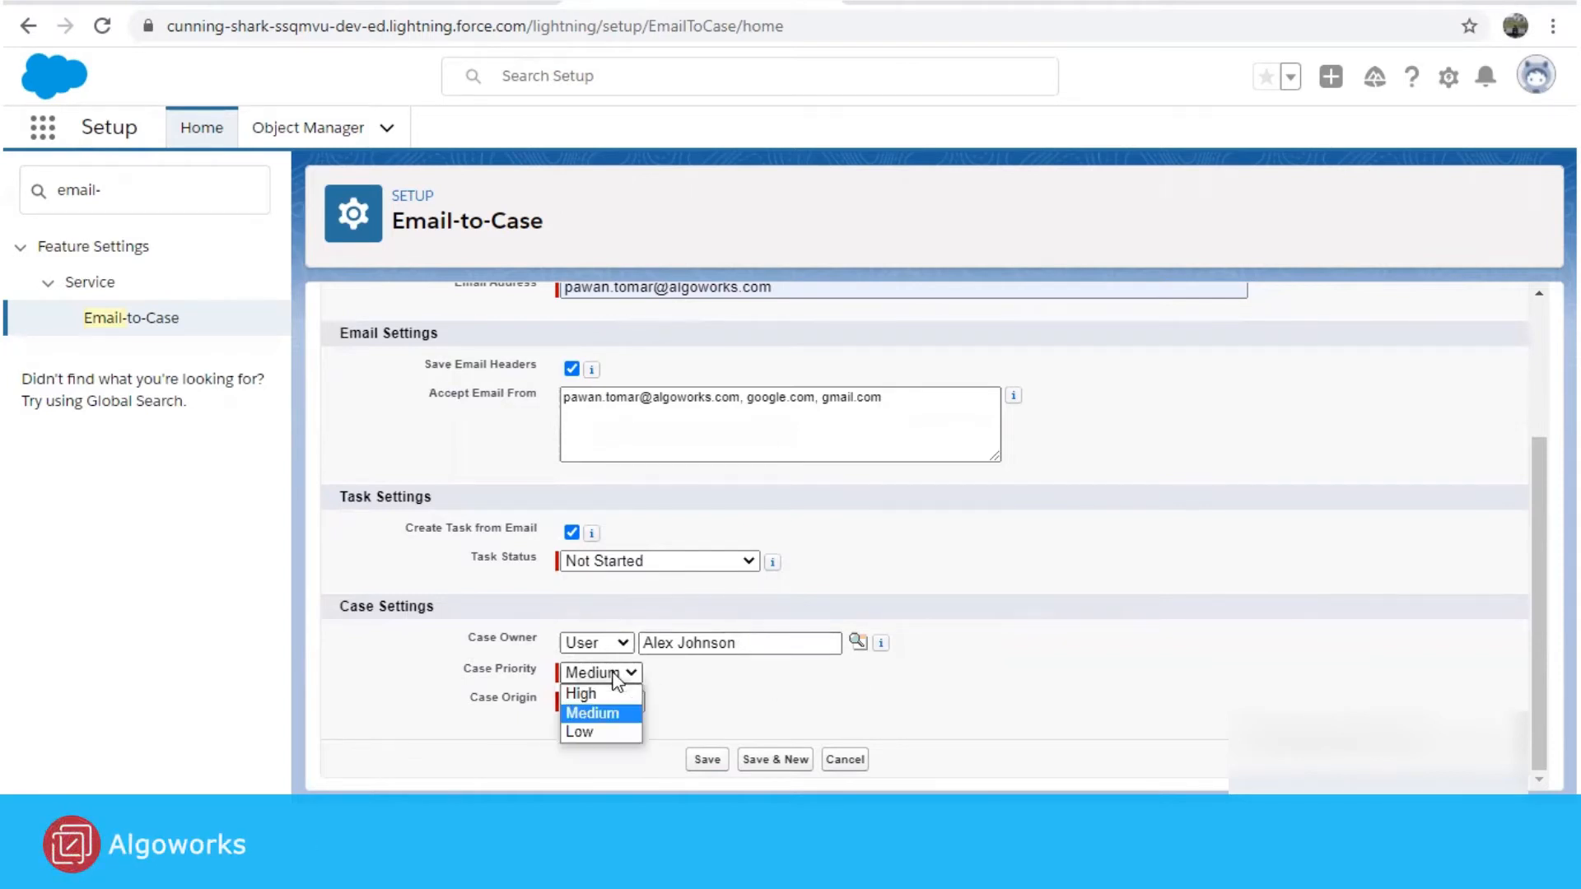
{"action": "left_click", "coordinate": [606, 722]}
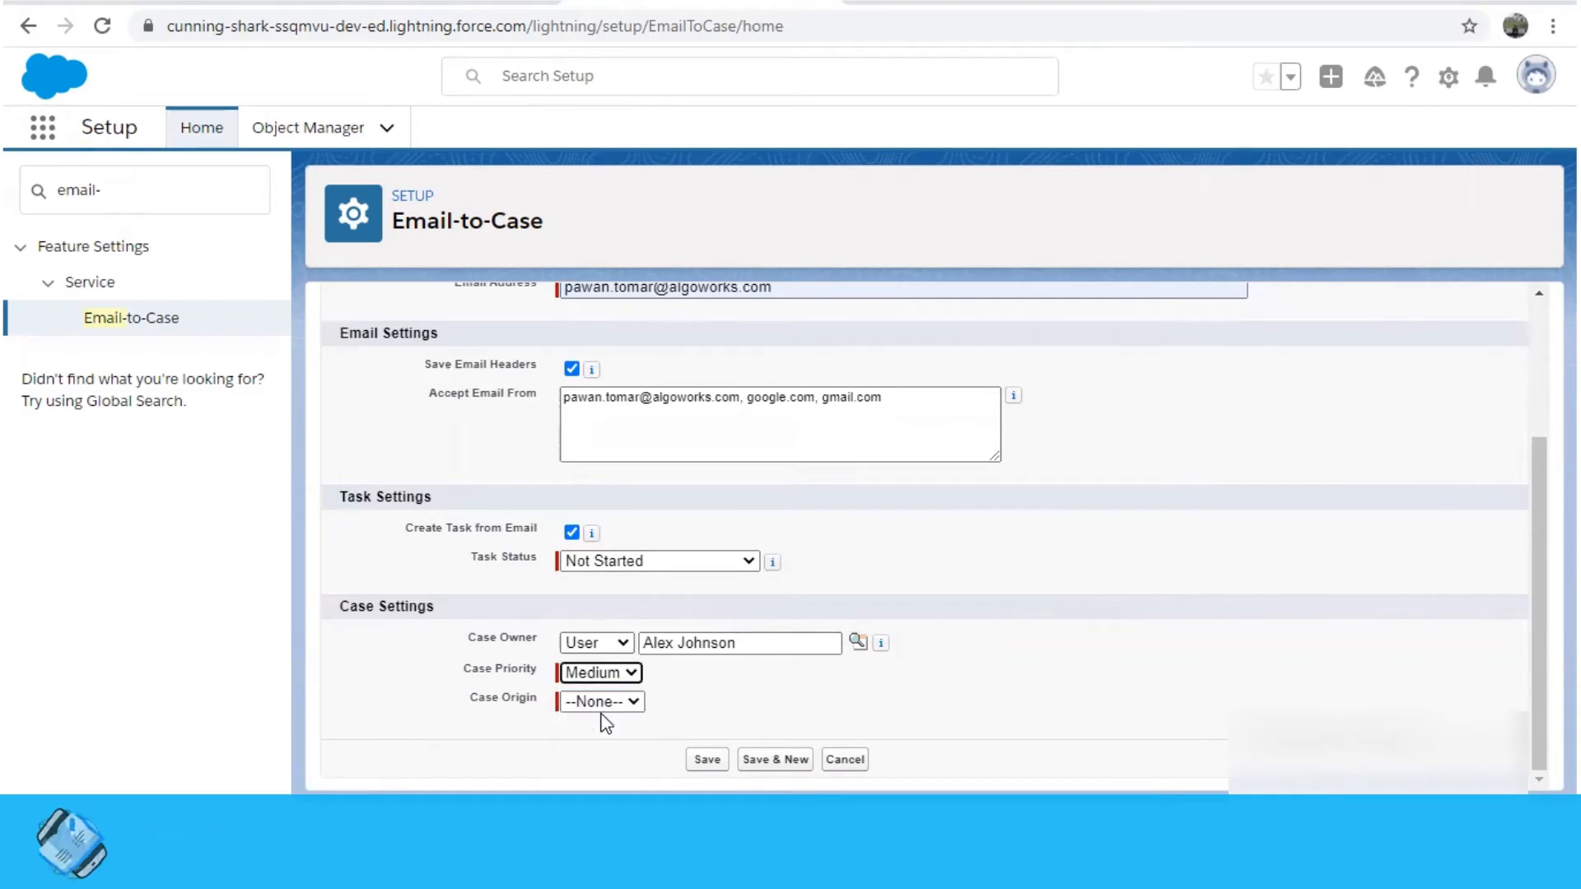
{"action": "left_click", "coordinate": [611, 702]}
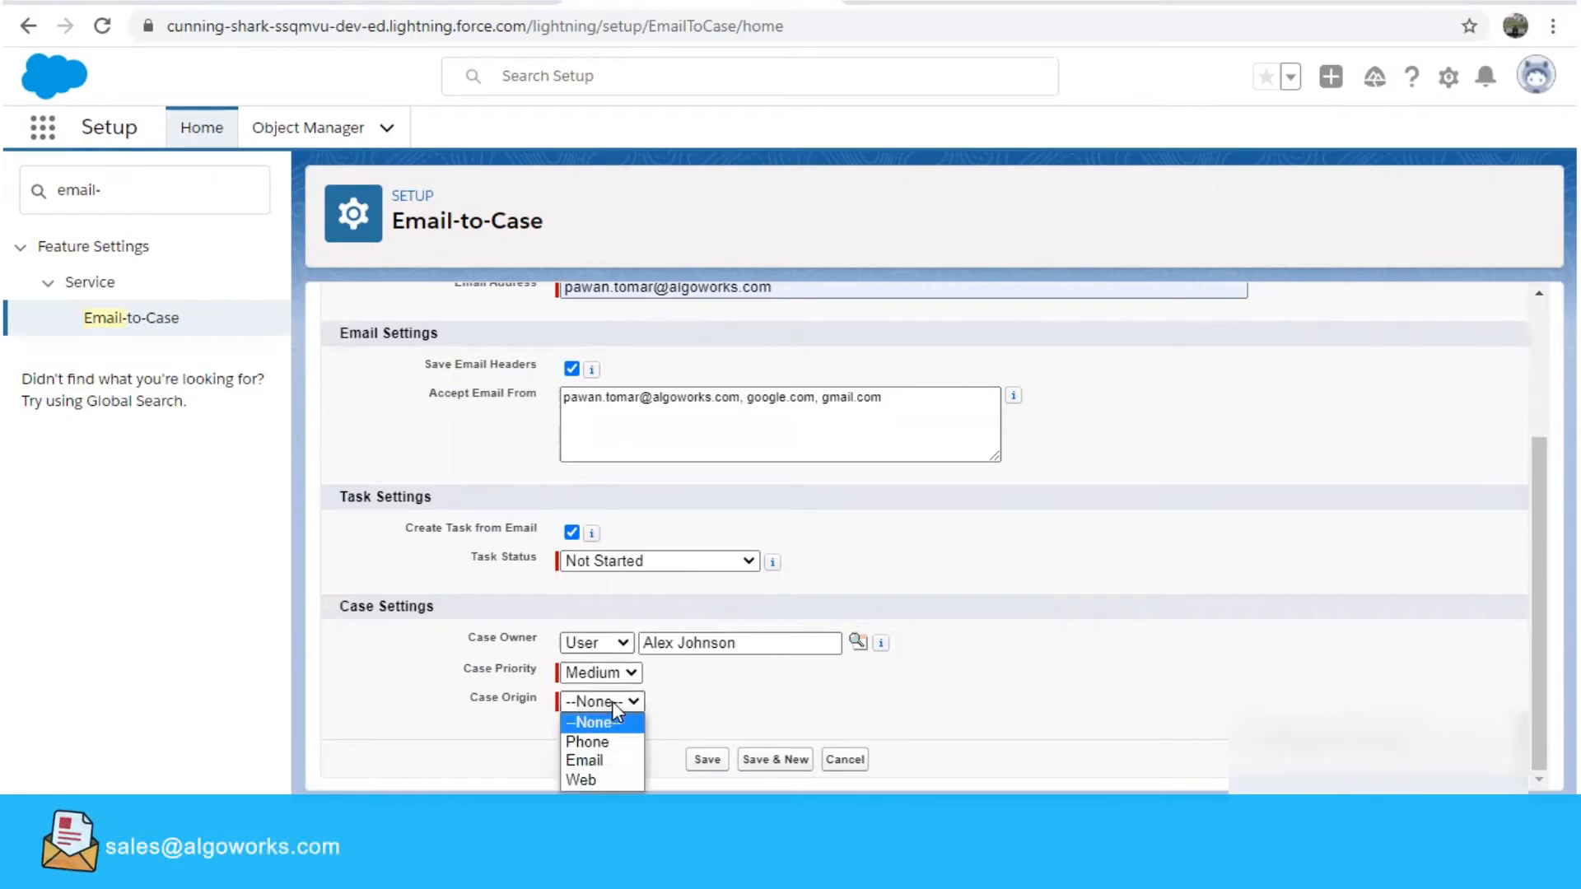
{"action": "left_click", "coordinate": [604, 761]}
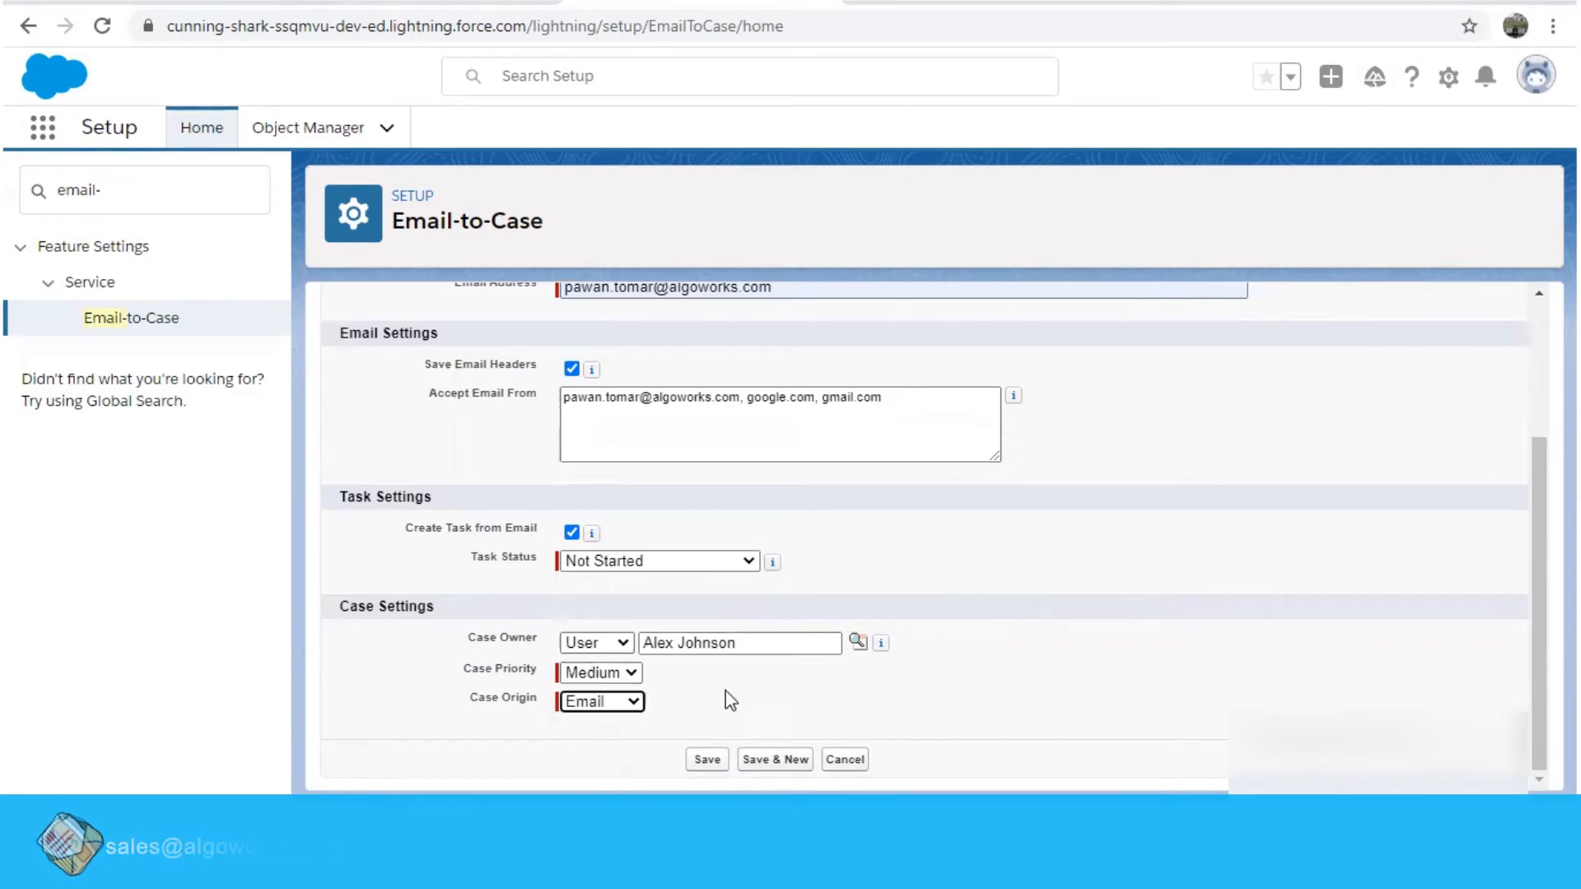
{"action": "scroll", "coordinate": [721, 690], "scroll_direction": "up", "scroll_amount": 5}
{"action": "scroll", "coordinate": [721, 690], "scroll_direction": "down", "scroll_amount": 5}
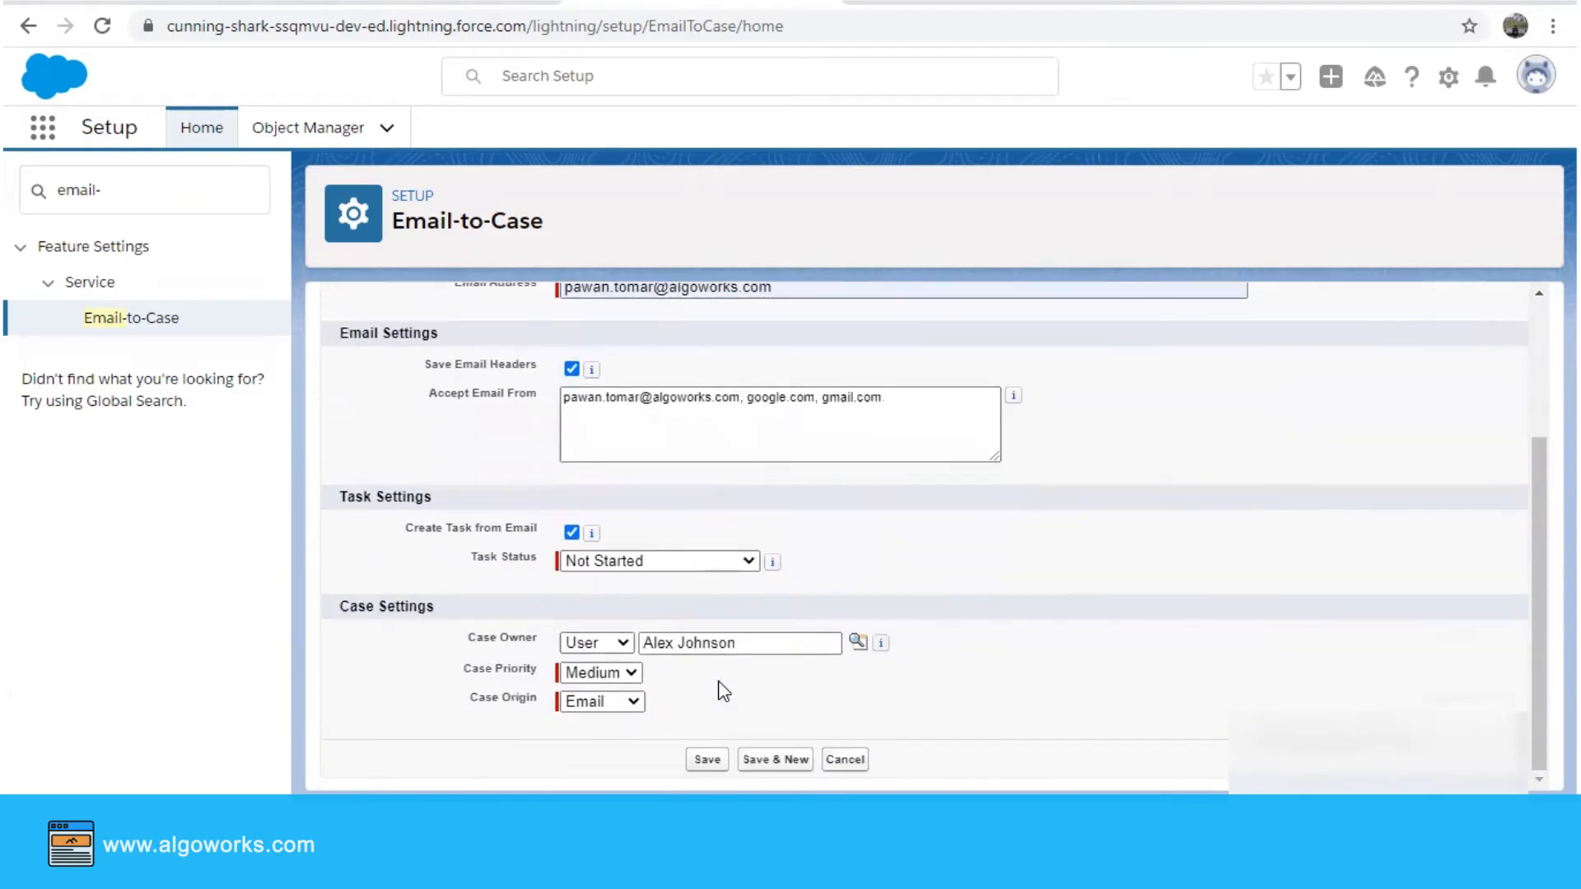
{"action": "left_click", "coordinate": [706, 760]}
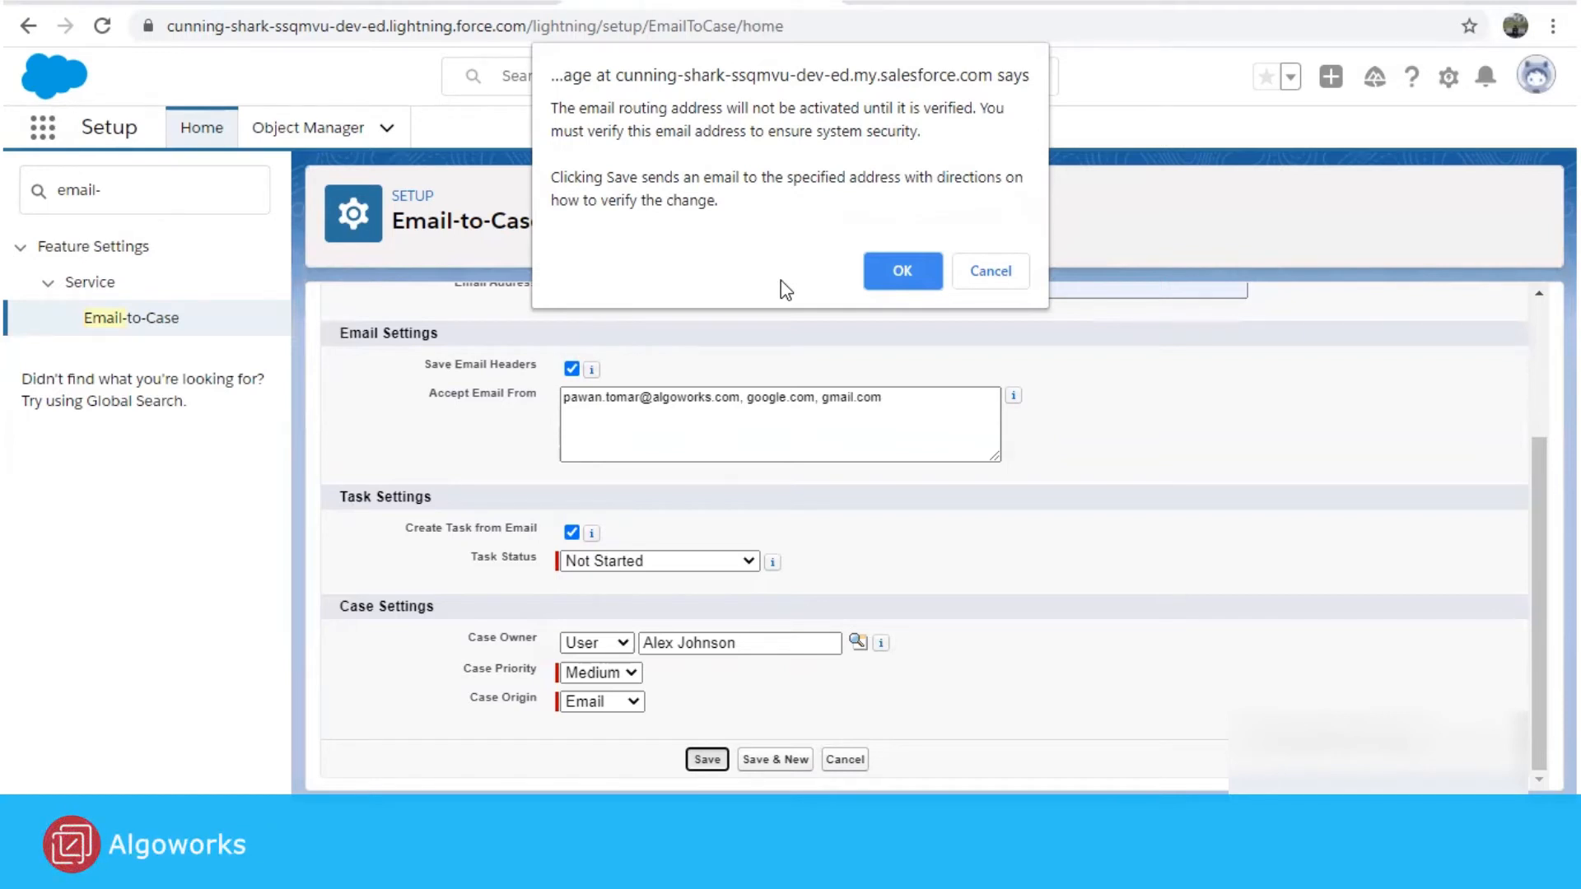
{"action": "left_click", "coordinate": [891, 274]}
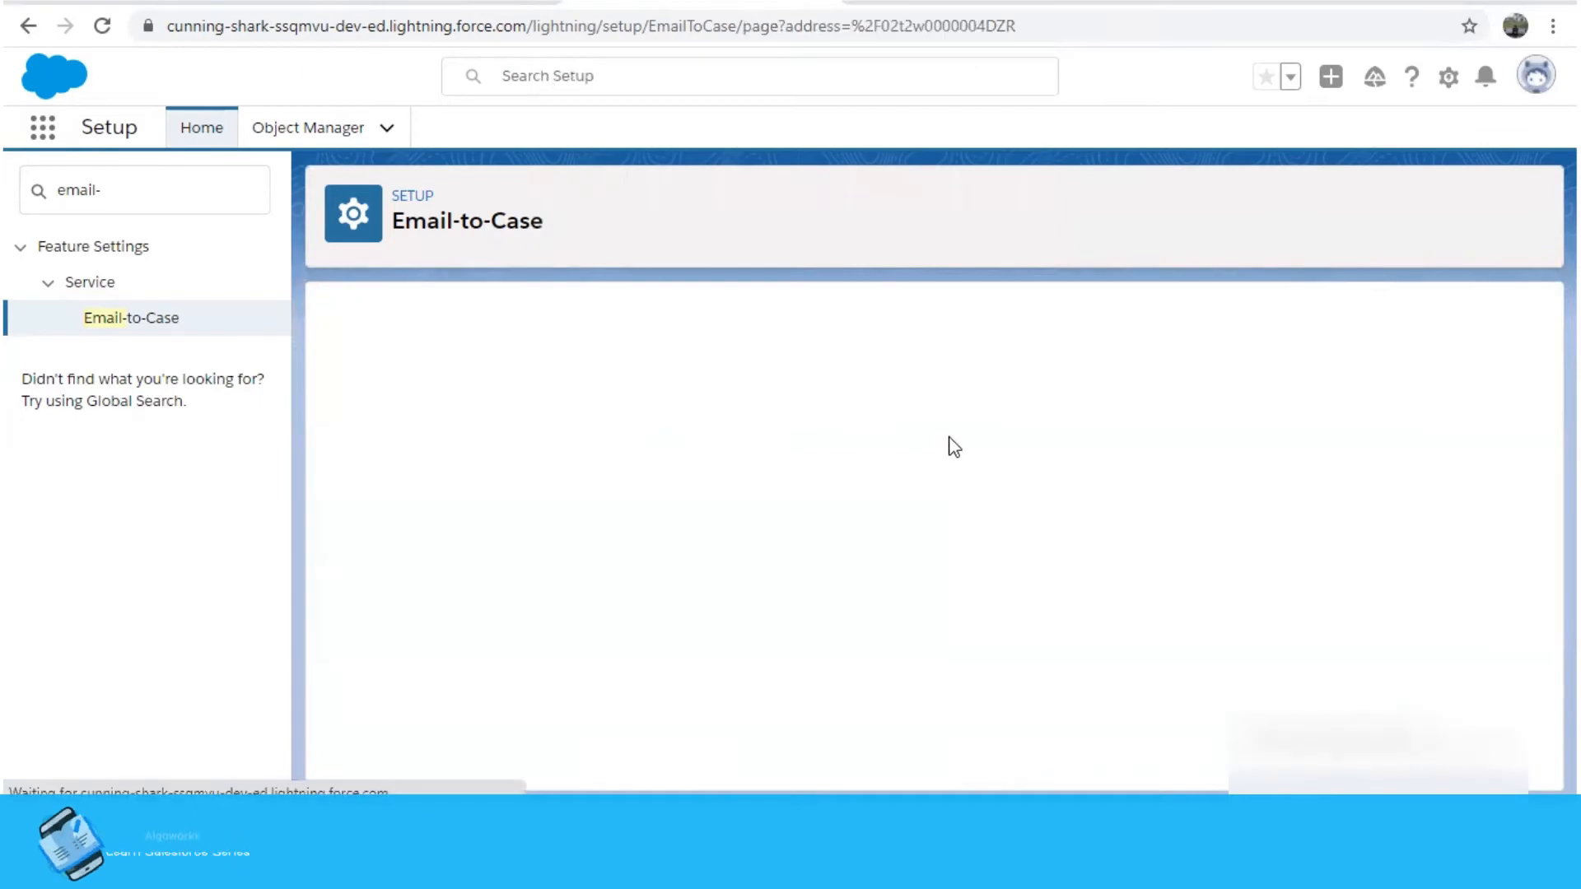
- Look over the saved routing address, and in the Gmail inbox open and read the "Verify your Salesforce Email Routing Address" message
{"action": "scroll", "coordinate": [953, 446], "scroll_direction": "down", "scroll_amount": 3}
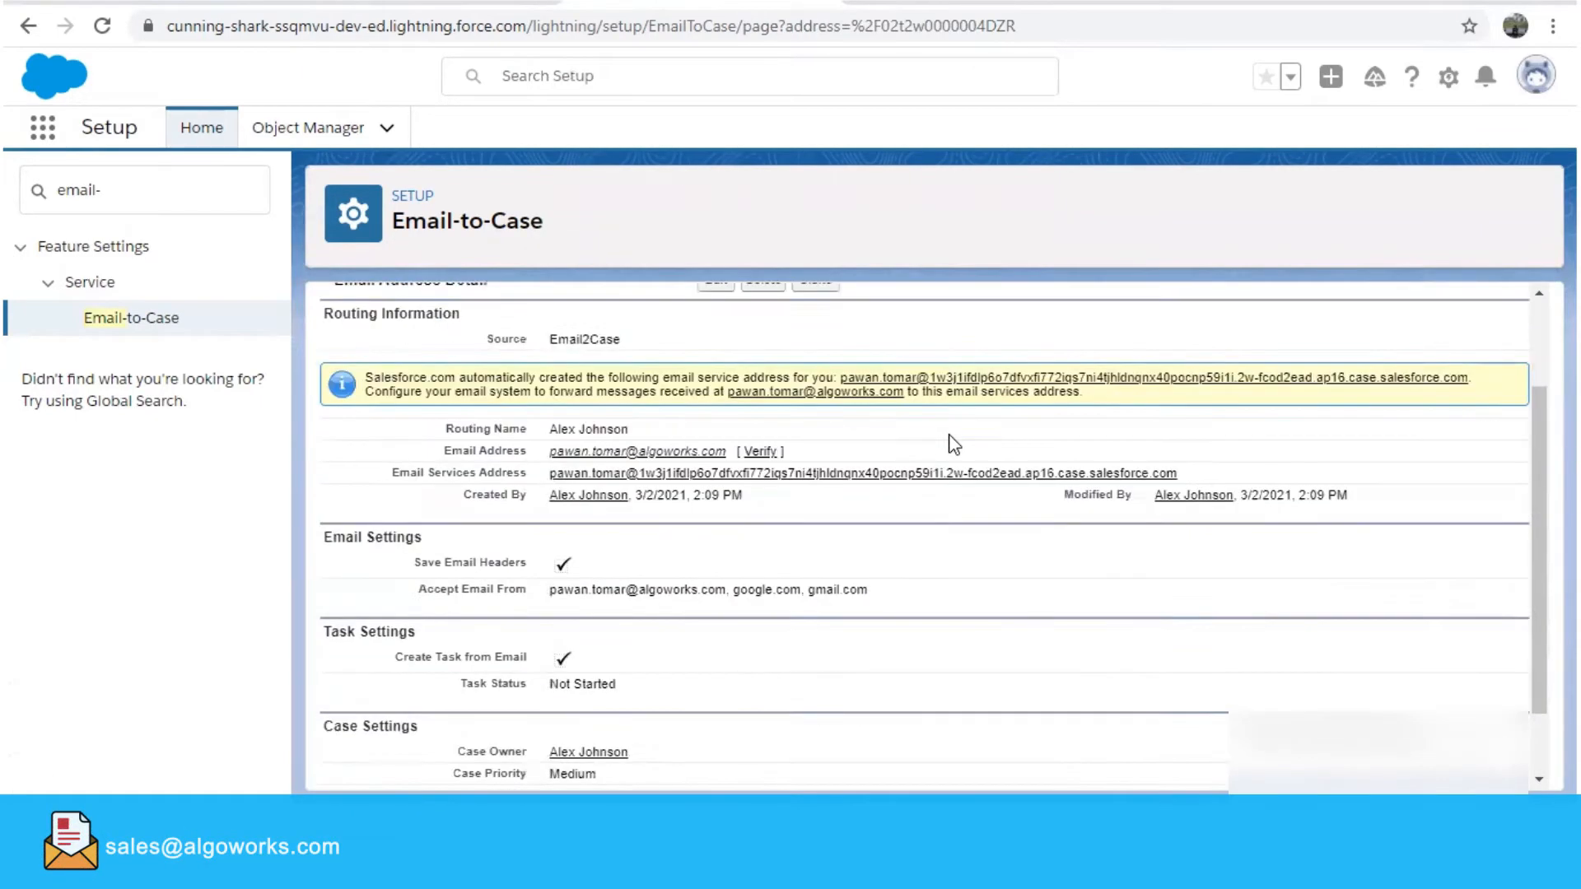
{"action": "scroll", "coordinate": [954, 445], "scroll_direction": "up", "scroll_amount": 2}
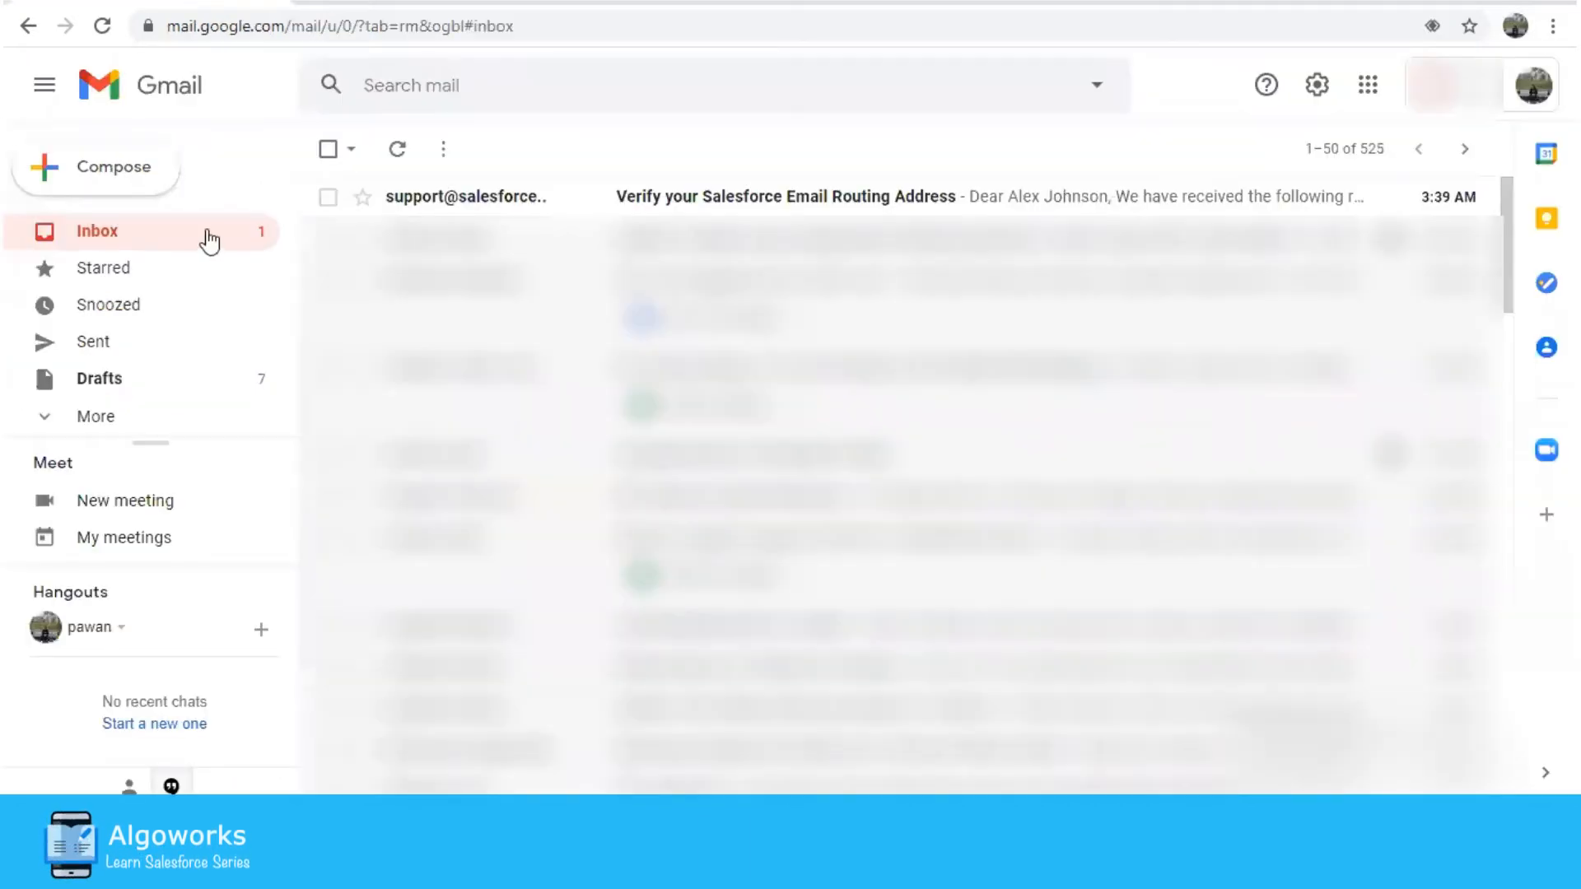
{"action": "left_click", "coordinate": [773, 206]}
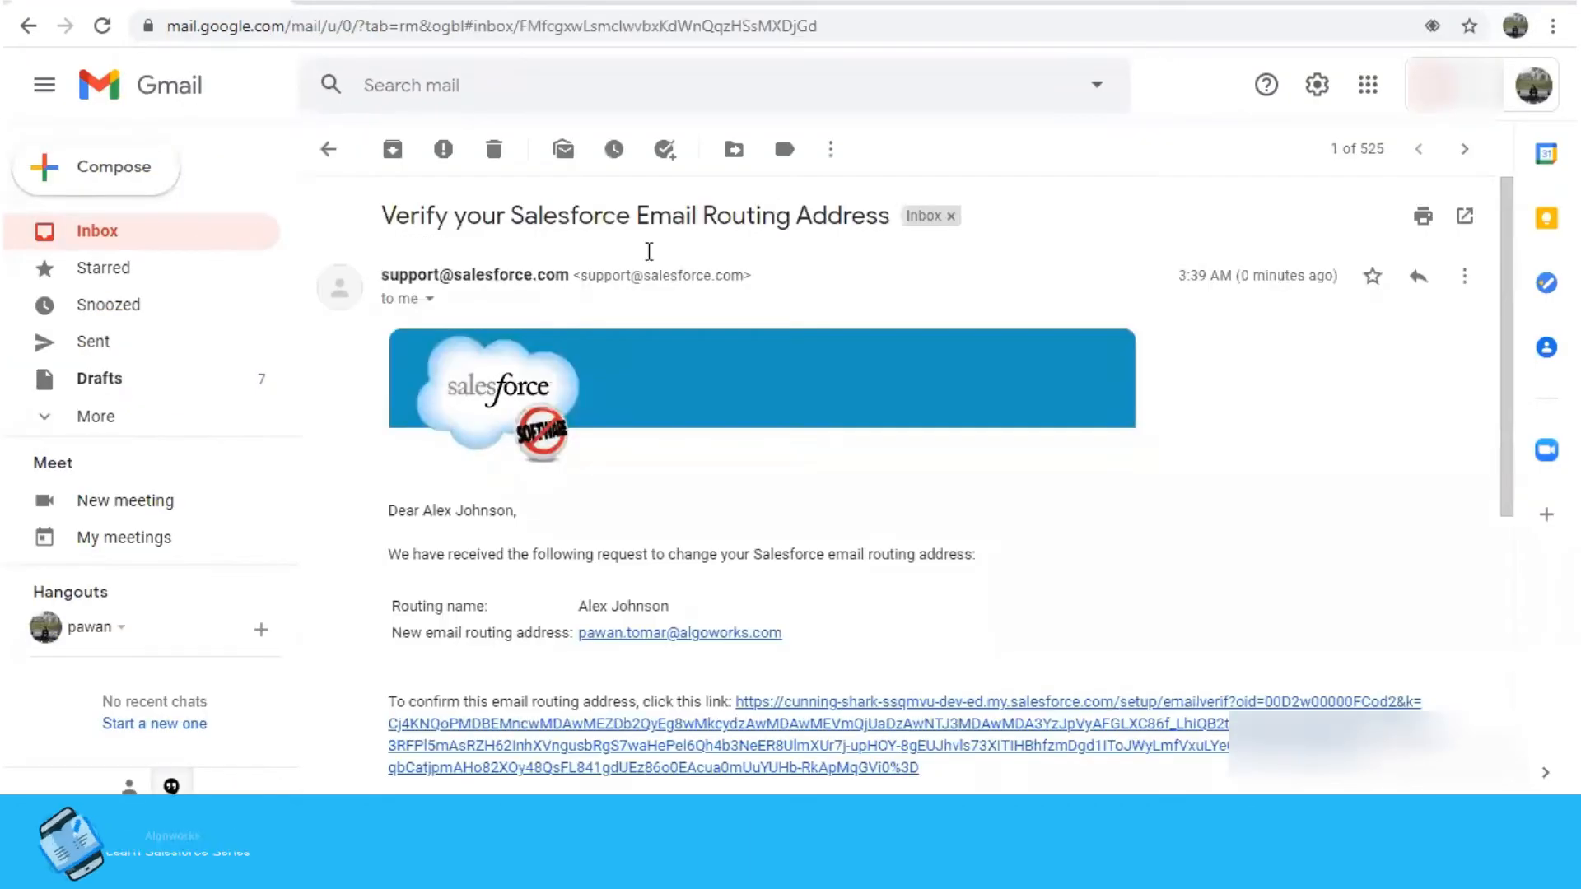
{"action": "scroll", "coordinate": [980, 443], "scroll_direction": "down", "scroll_amount": 6}
{"action": "scroll", "coordinate": [977, 440], "scroll_direction": "up", "scroll_amount": 6}
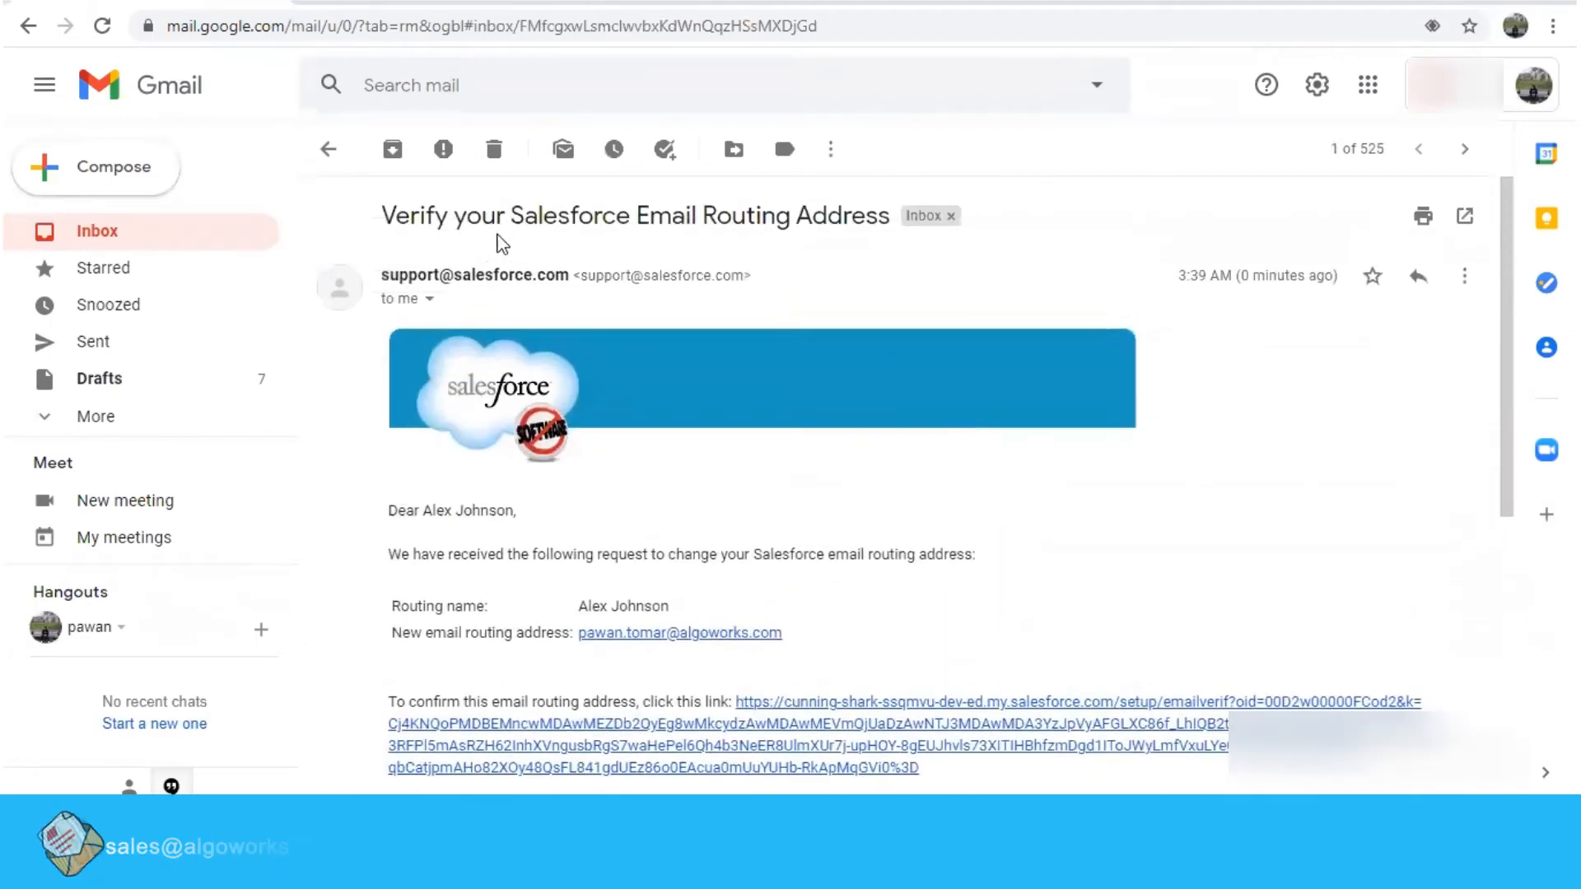
- Confirm the email routing address through the verification link in the message, and continue on to Salesforce
{"action": "scroll", "coordinate": [977, 530], "scroll_direction": "down", "scroll_amount": 3}
{"action": "scroll", "coordinate": [978, 533], "scroll_direction": "down", "scroll_amount": 2}
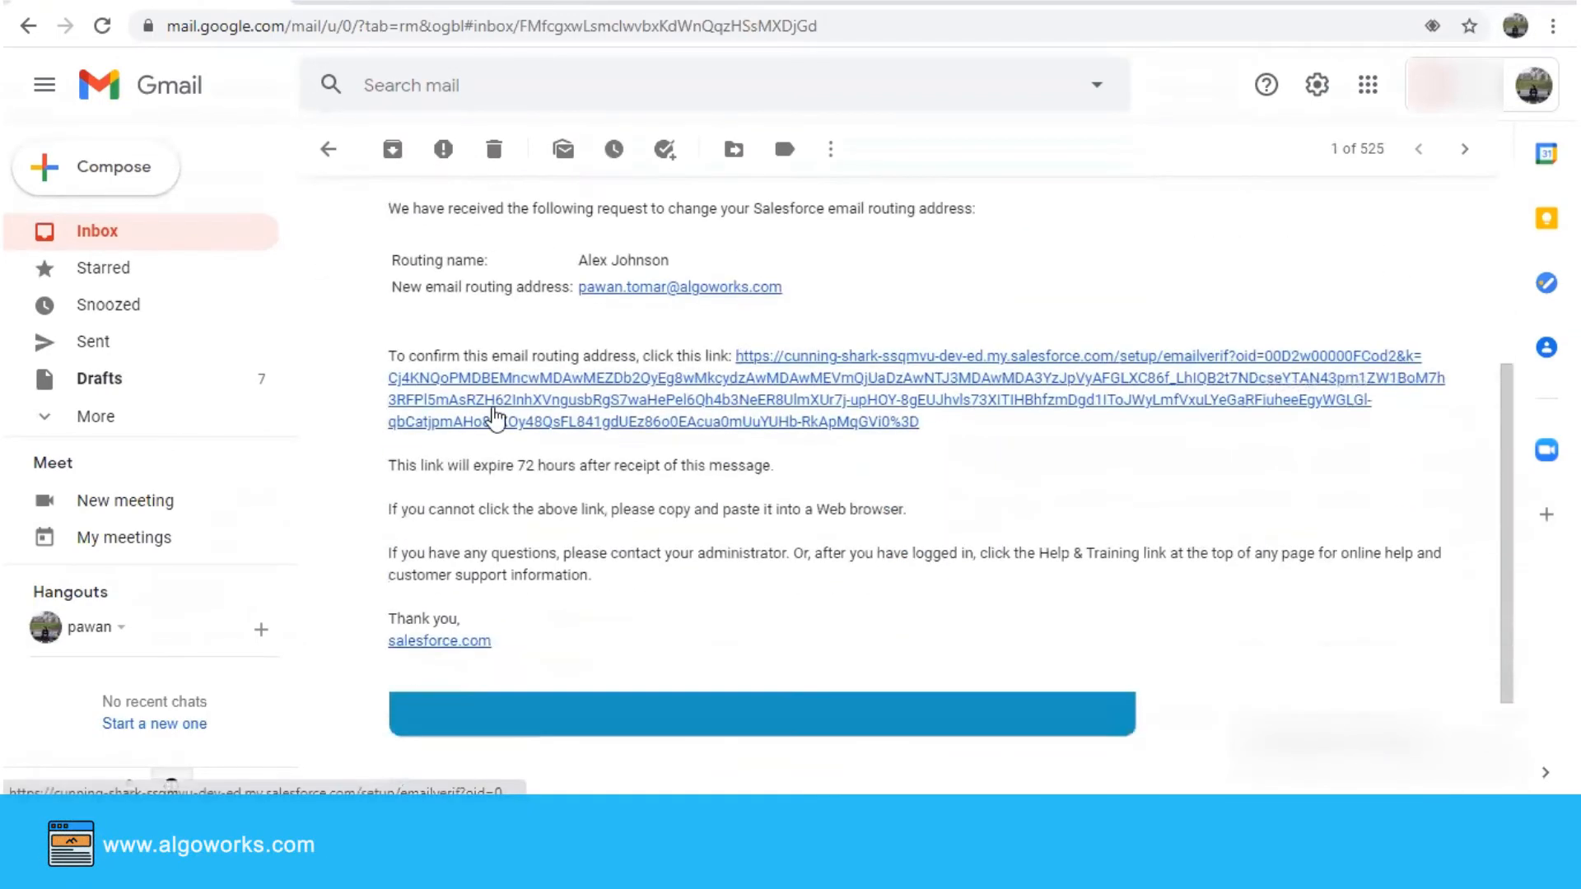
{"action": "left_click", "coordinate": [844, 406]}
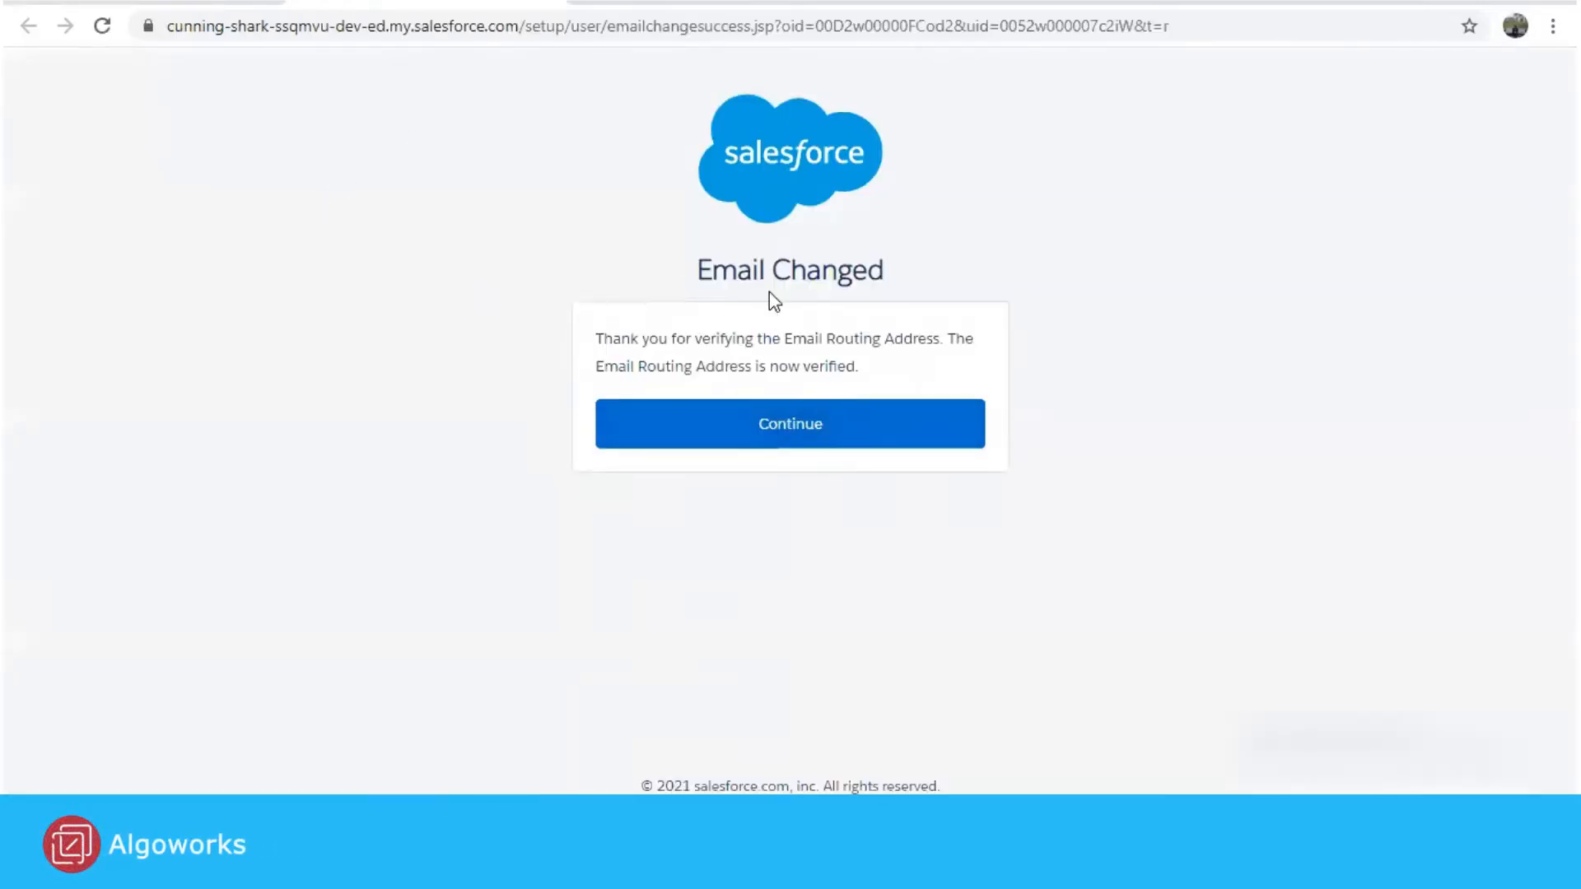
{"action": "left_click", "coordinate": [701, 427]}
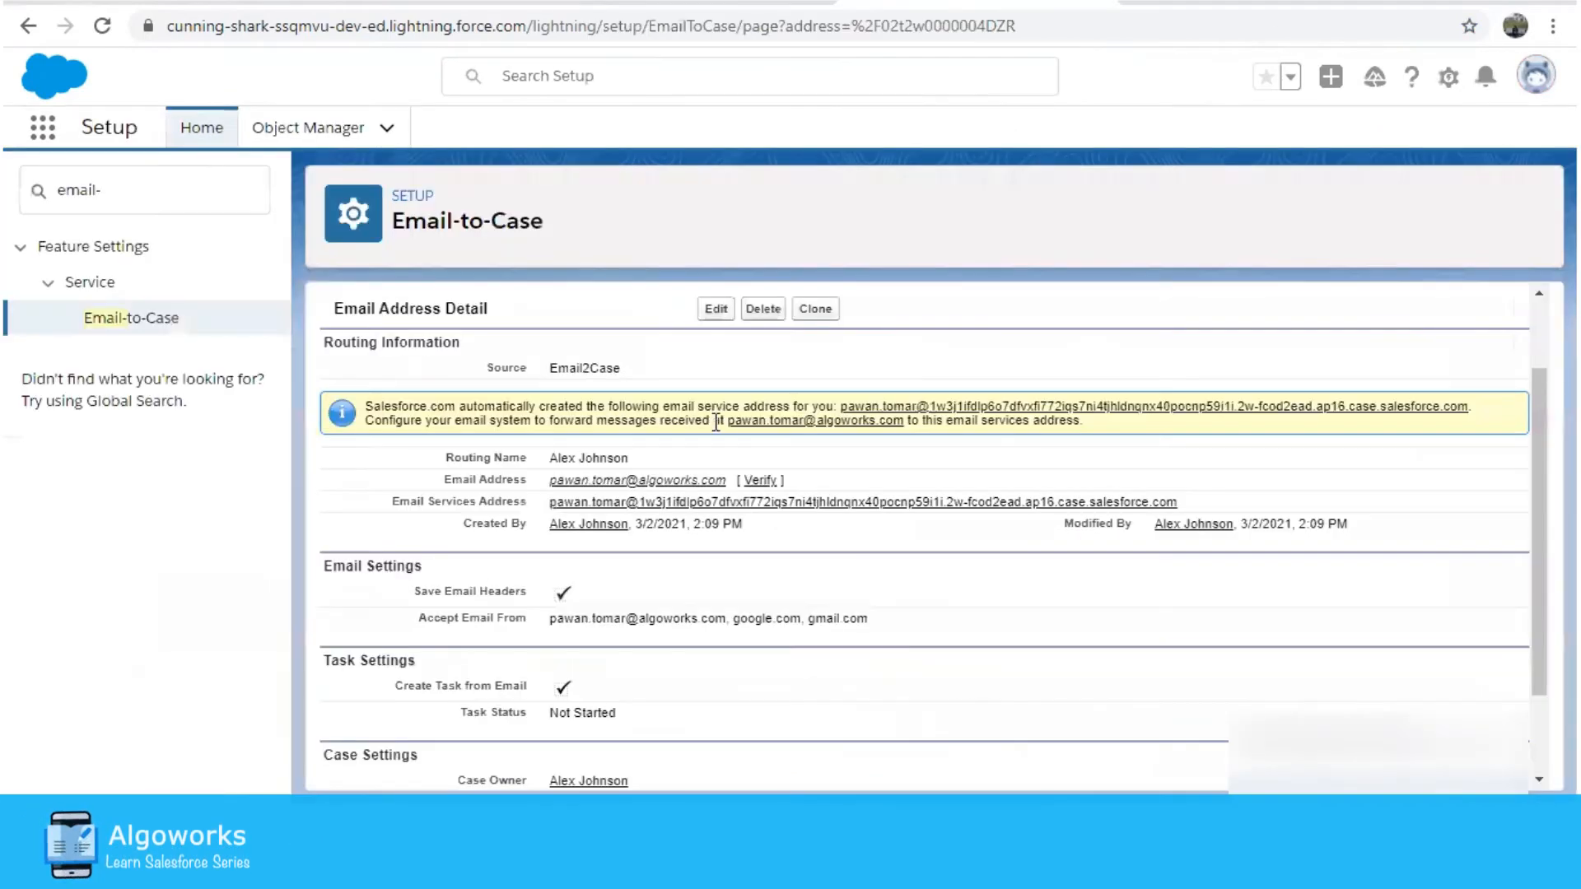
- Reload the routing address's detail page in Salesforce Setup and check the verification status of its email address
{"action": "left_click", "coordinate": [101, 26]}
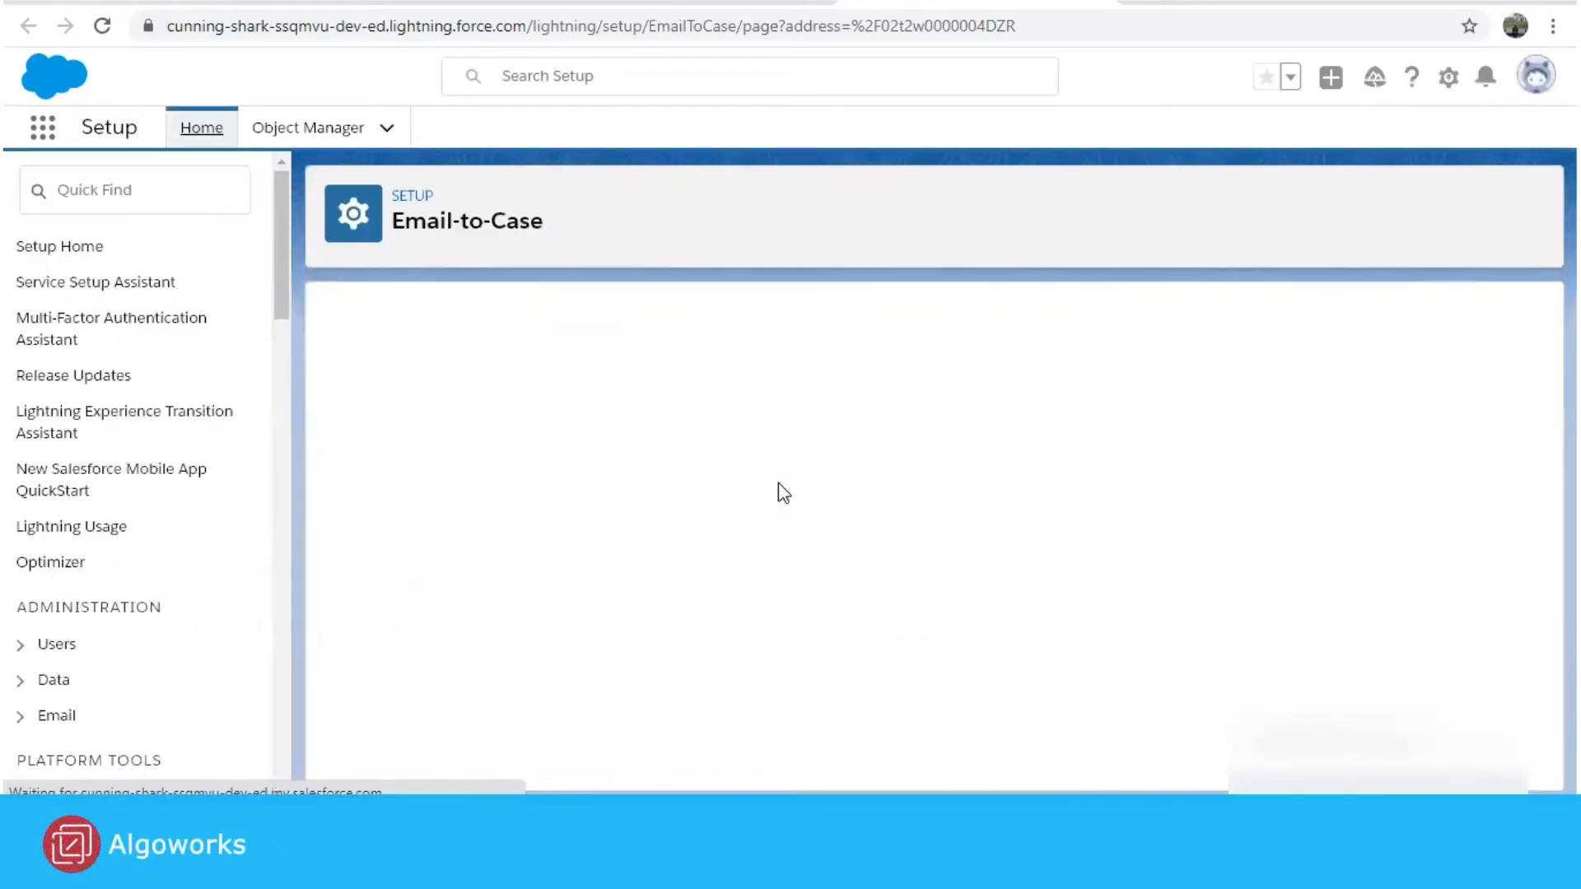
{"action": "scroll", "coordinate": [782, 492], "scroll_direction": "down", "scroll_amount": 2}
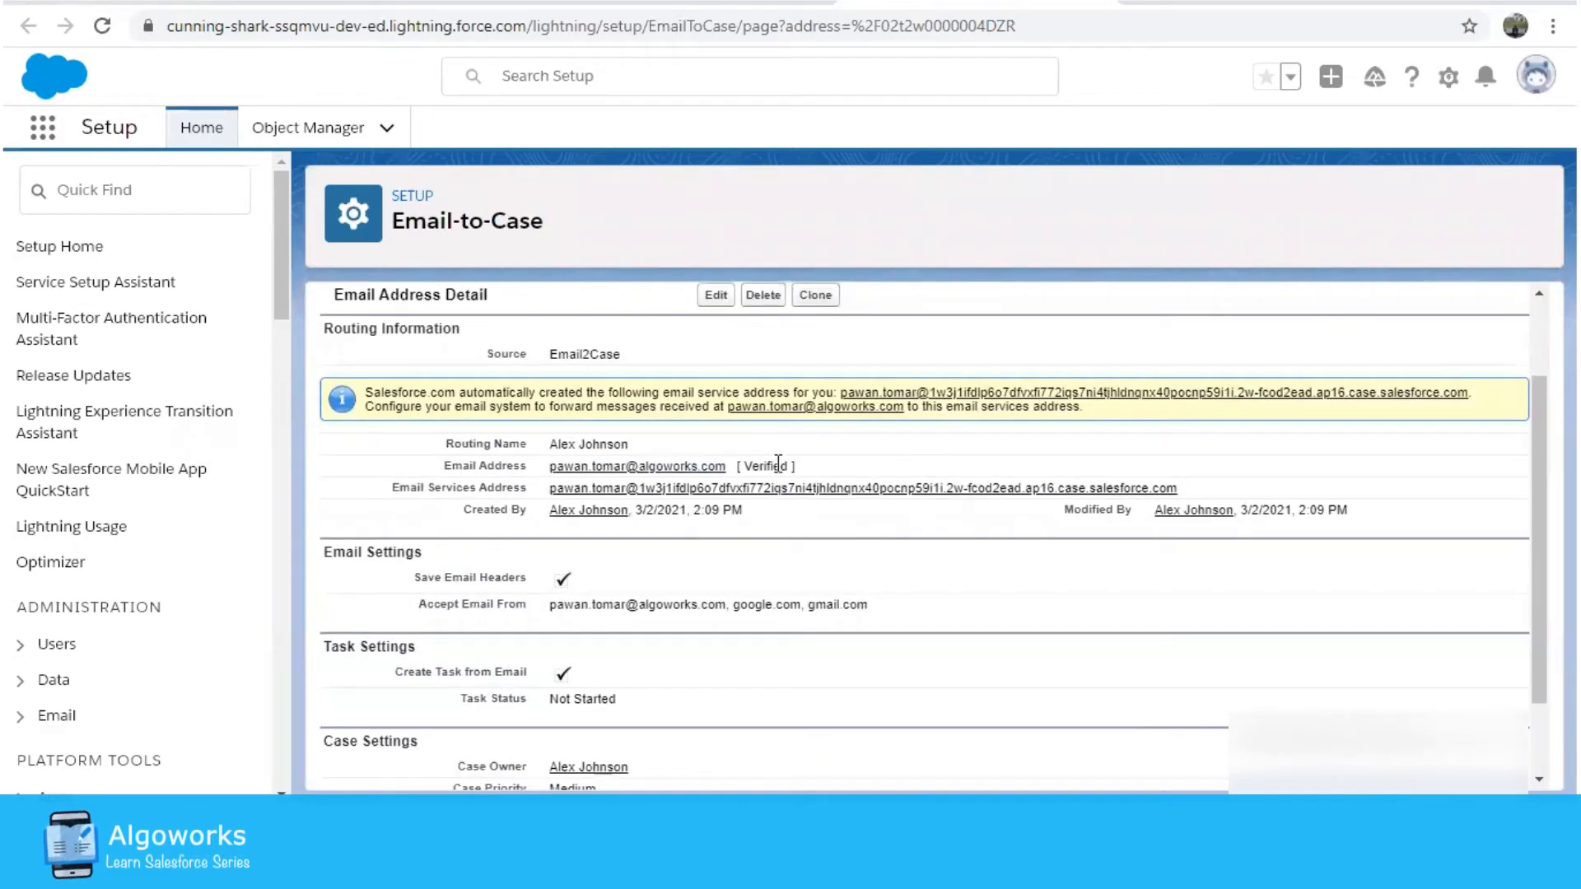
{"action": "left_click_drag", "start_coordinate": [803, 465], "coordinate": [759, 468]}
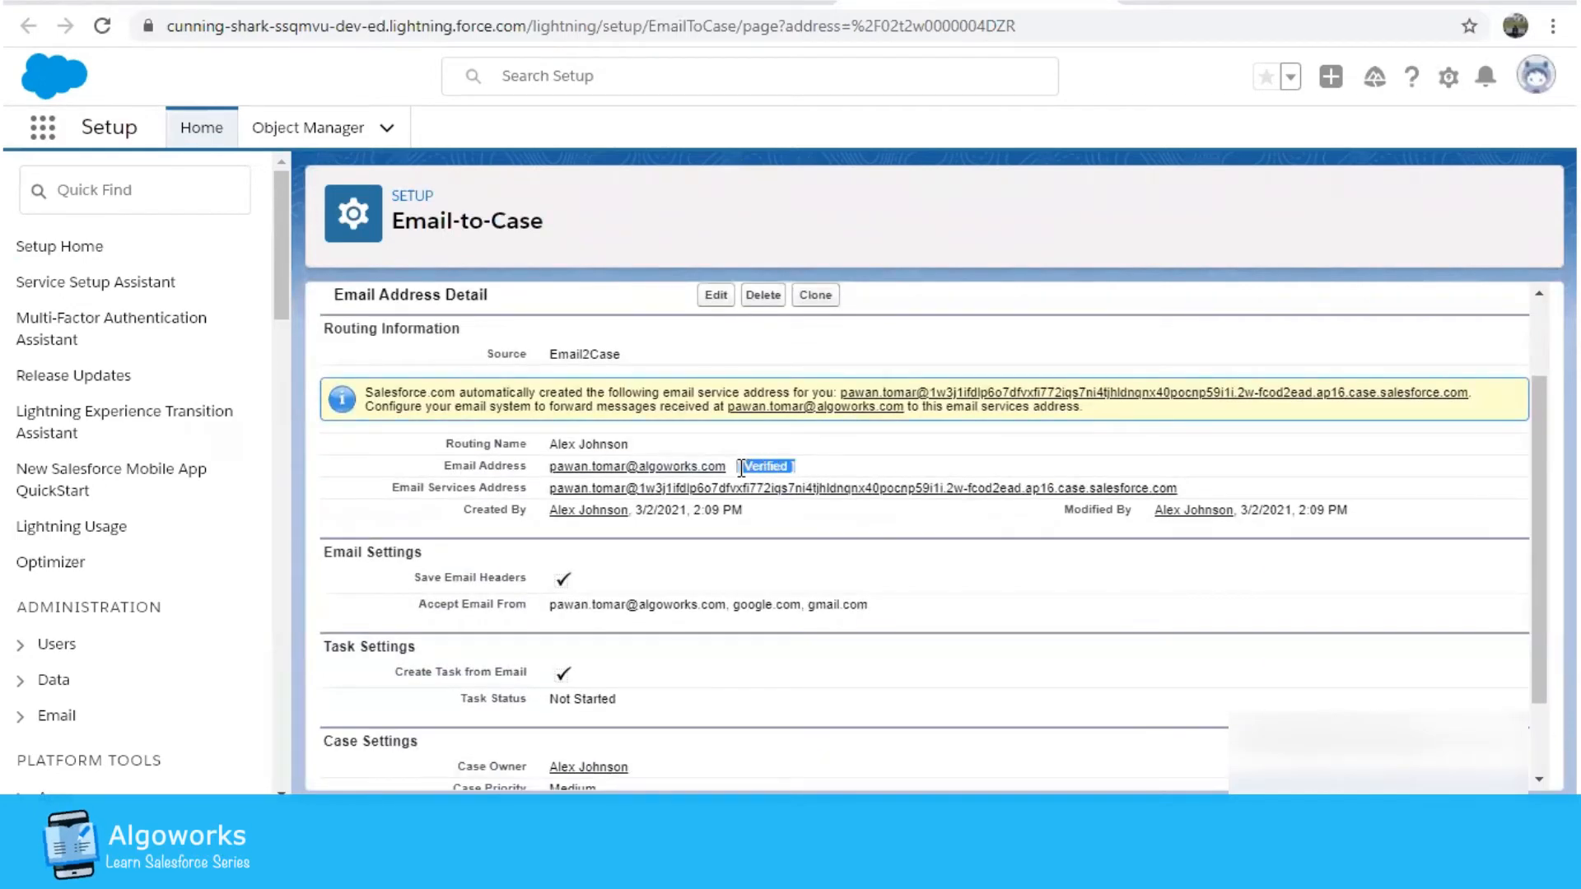
{"action": "left_click", "coordinate": [1020, 576]}
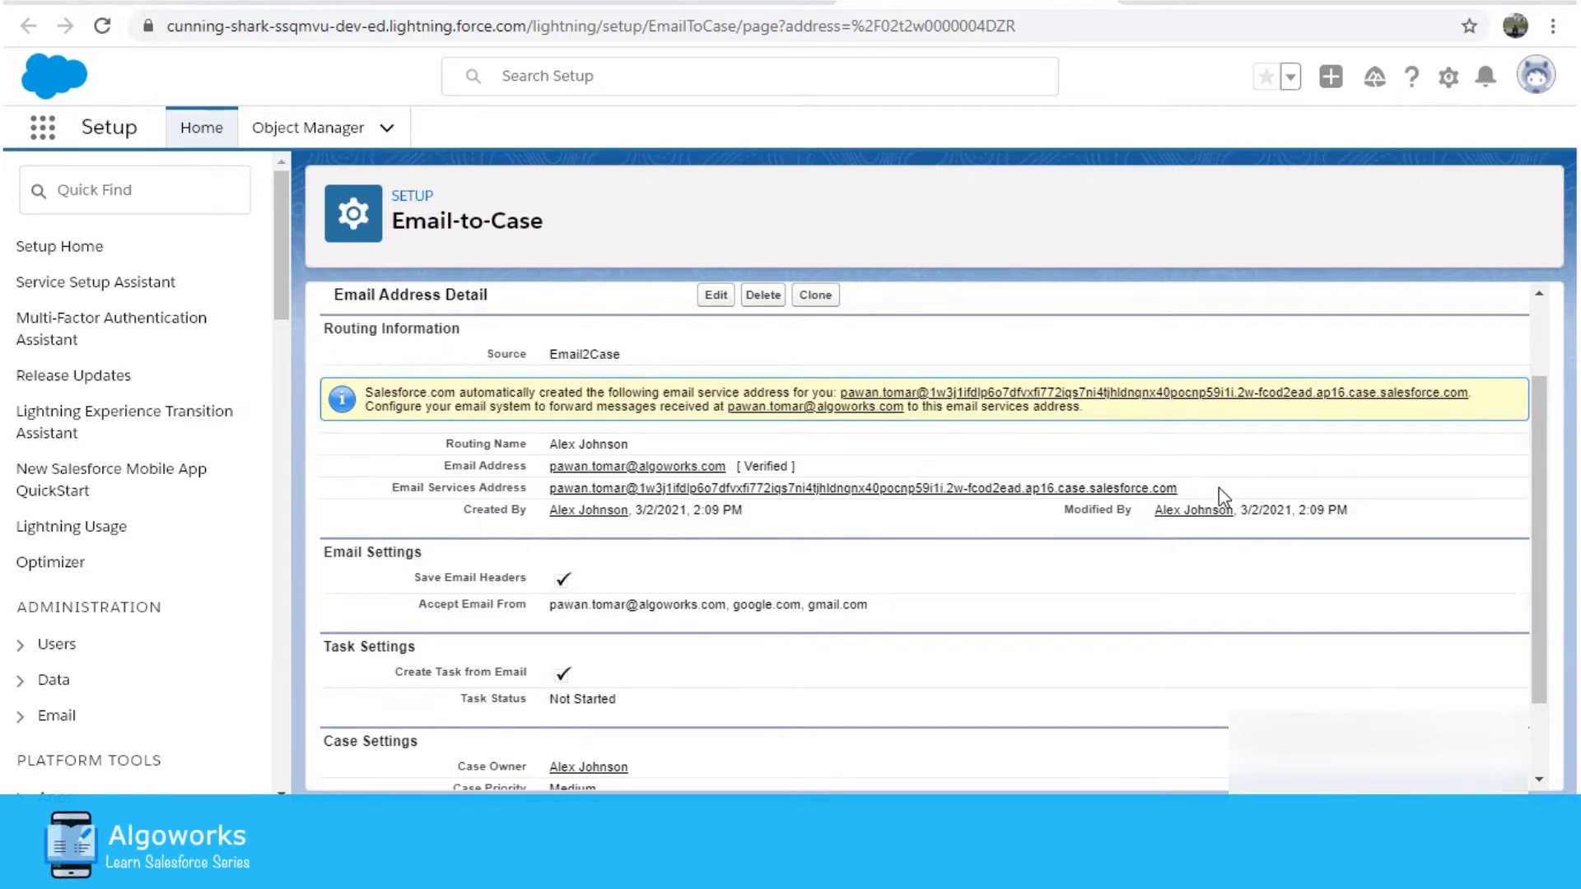
- Review the routing email address and copy the full email services address from the Routing Information section
{"action": "left_click_drag", "start_coordinate": [1179, 488], "coordinate": [657, 488]}
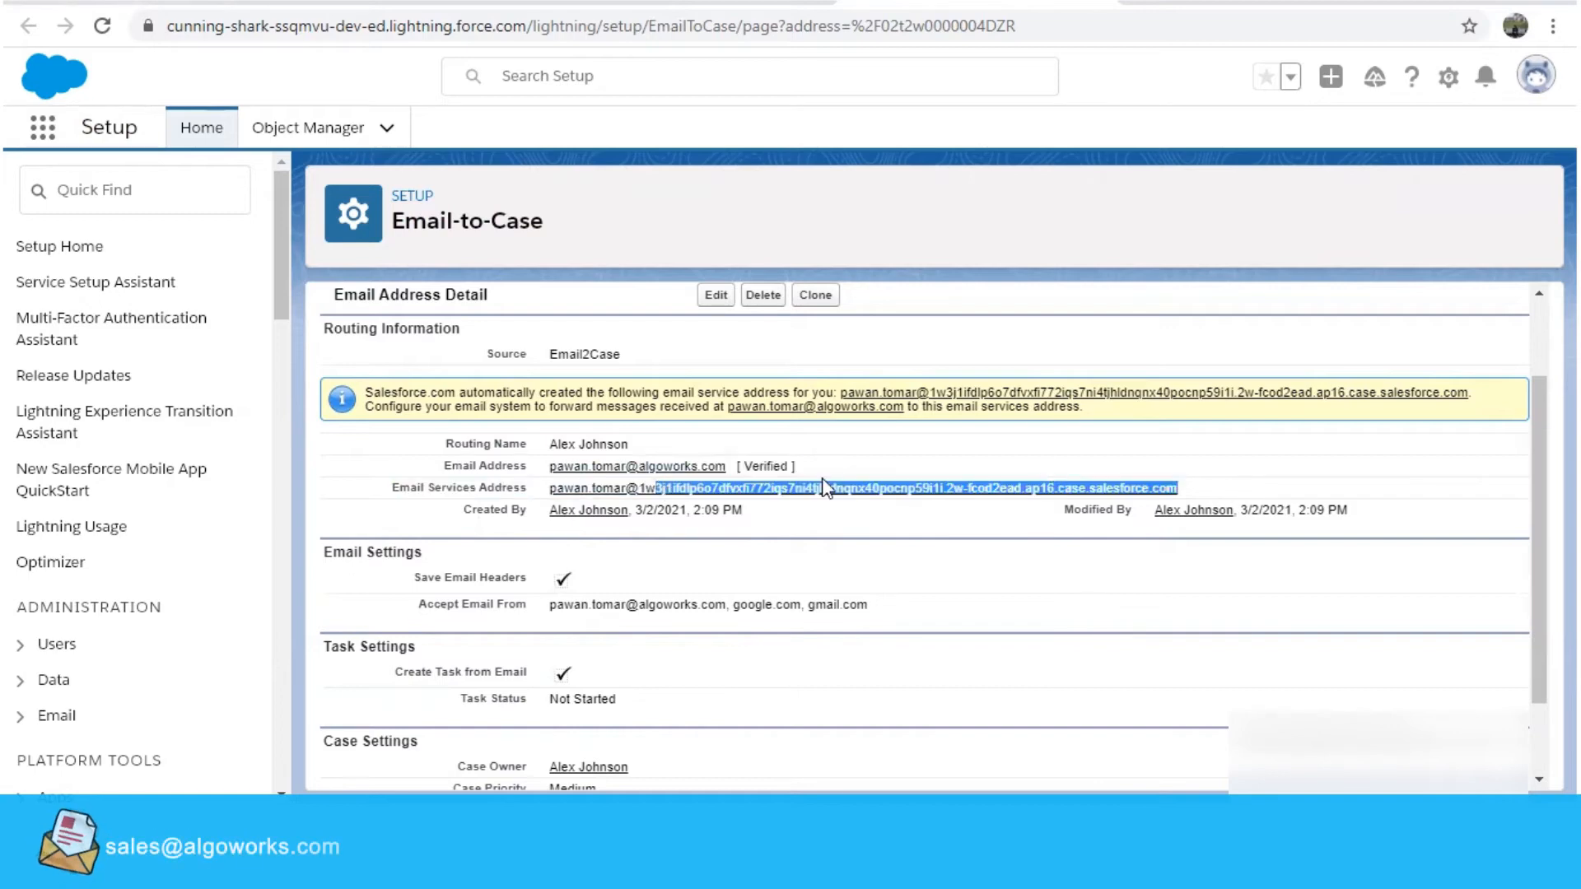
{"action": "left_click", "coordinate": [1130, 457]}
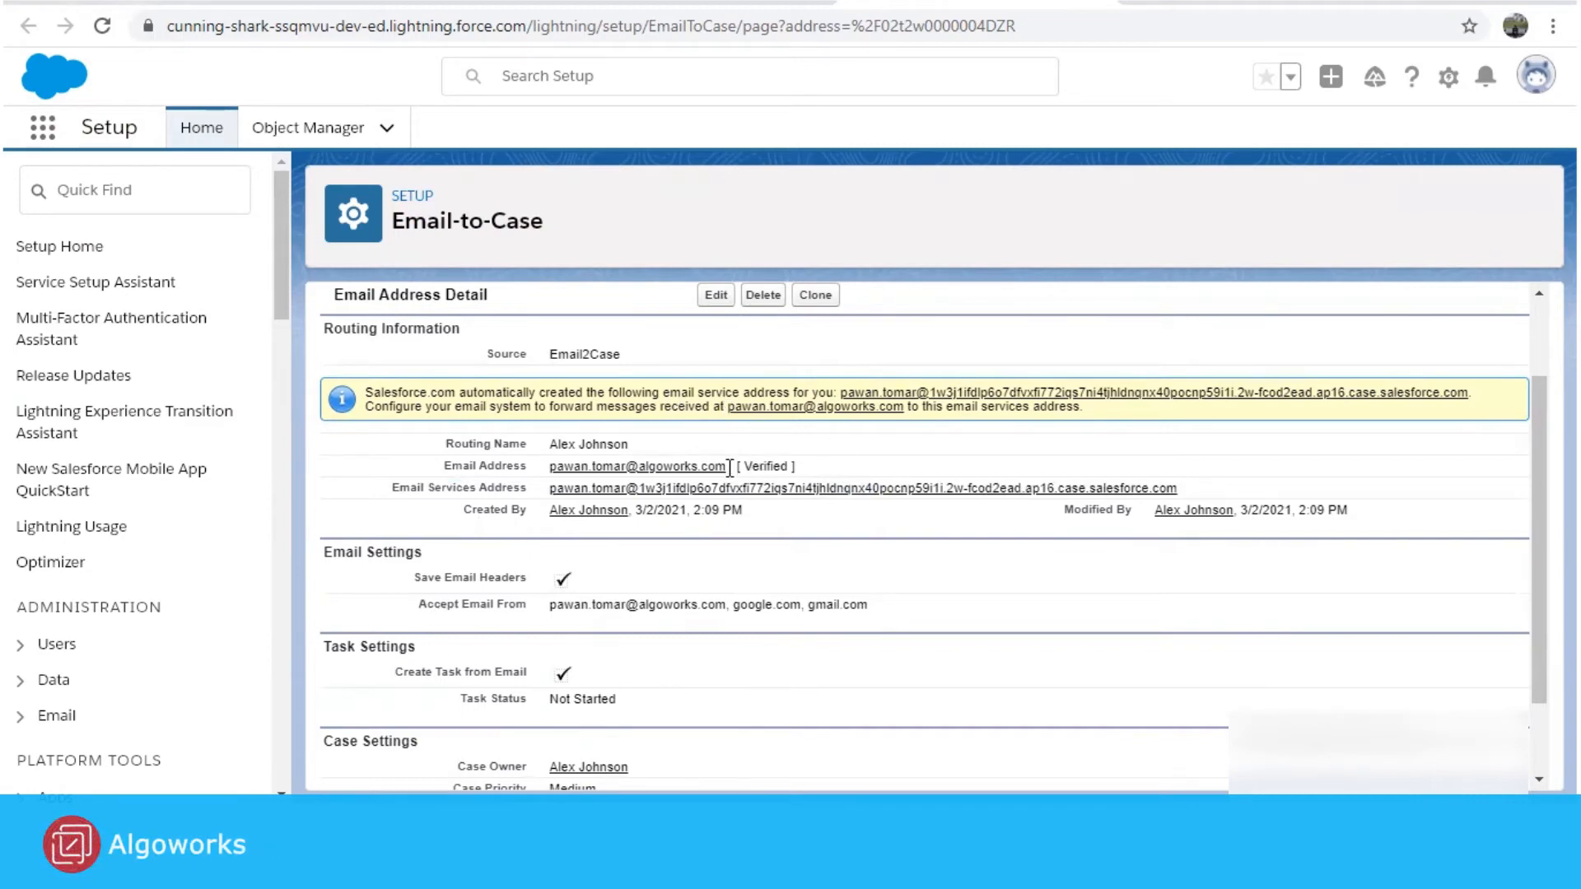
{"action": "left_click_drag", "start_coordinate": [705, 468], "coordinate": [547, 468]}
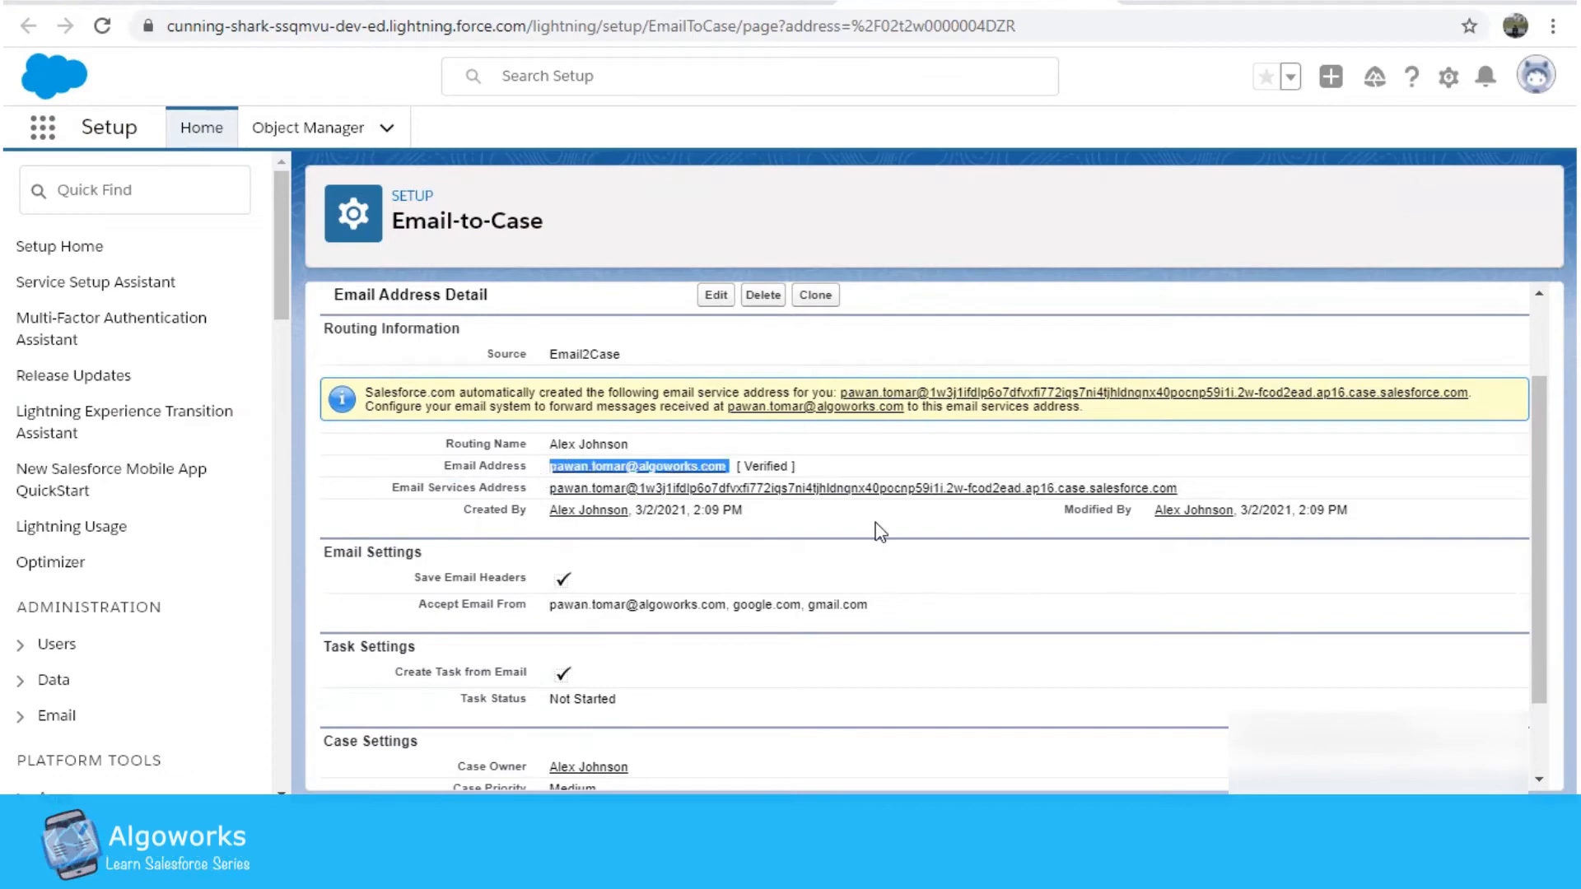
{"action": "left_click", "coordinate": [671, 465]}
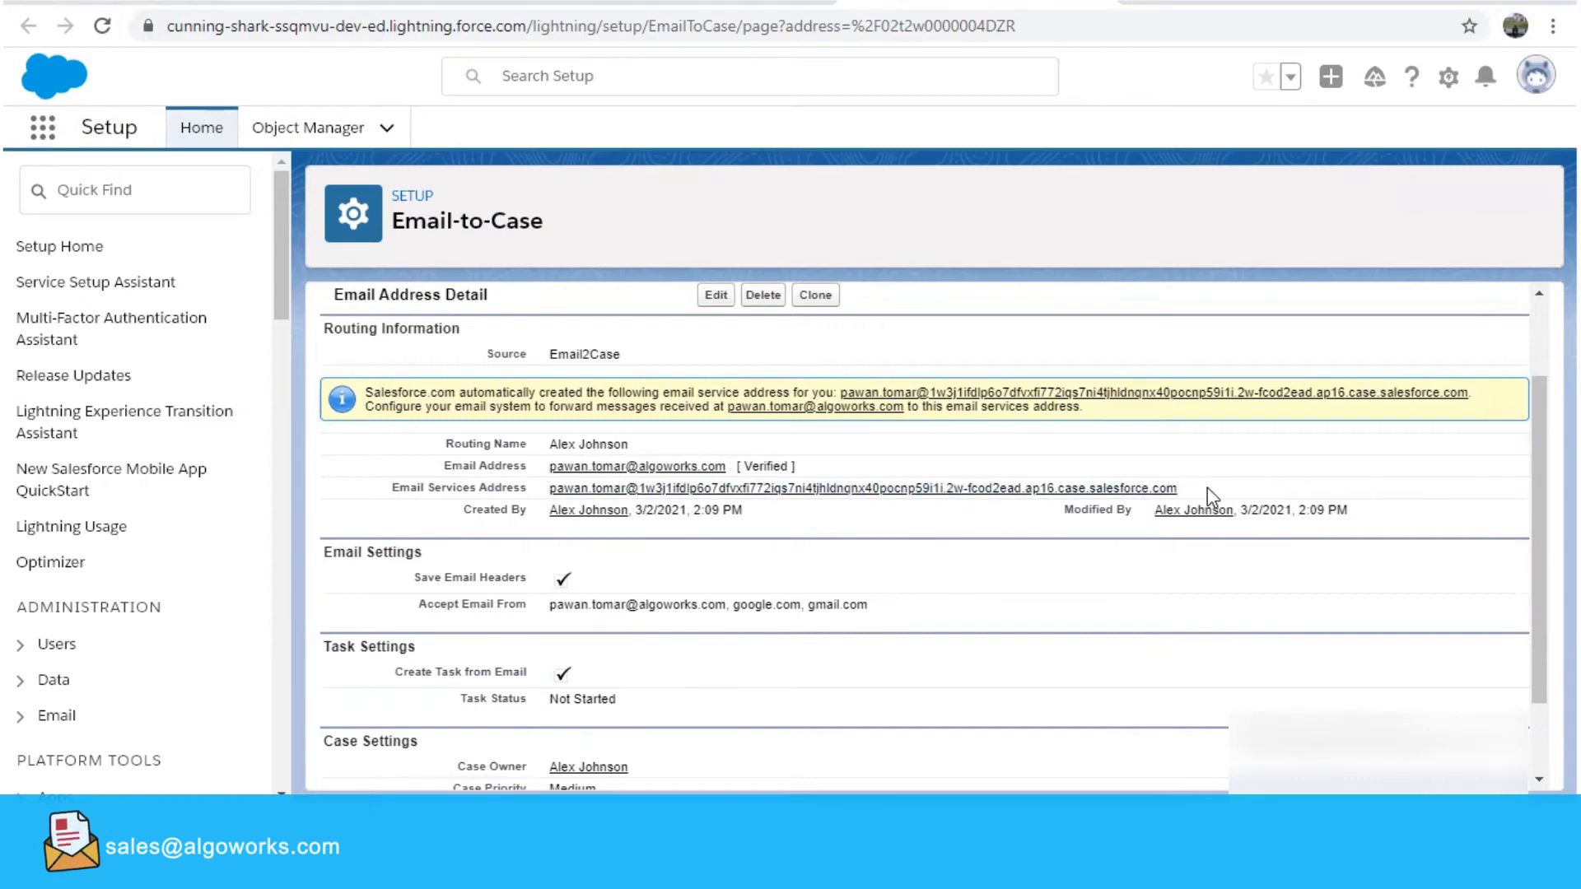
{"action": "left_click_drag", "start_coordinate": [1207, 490], "coordinate": [549, 498]}
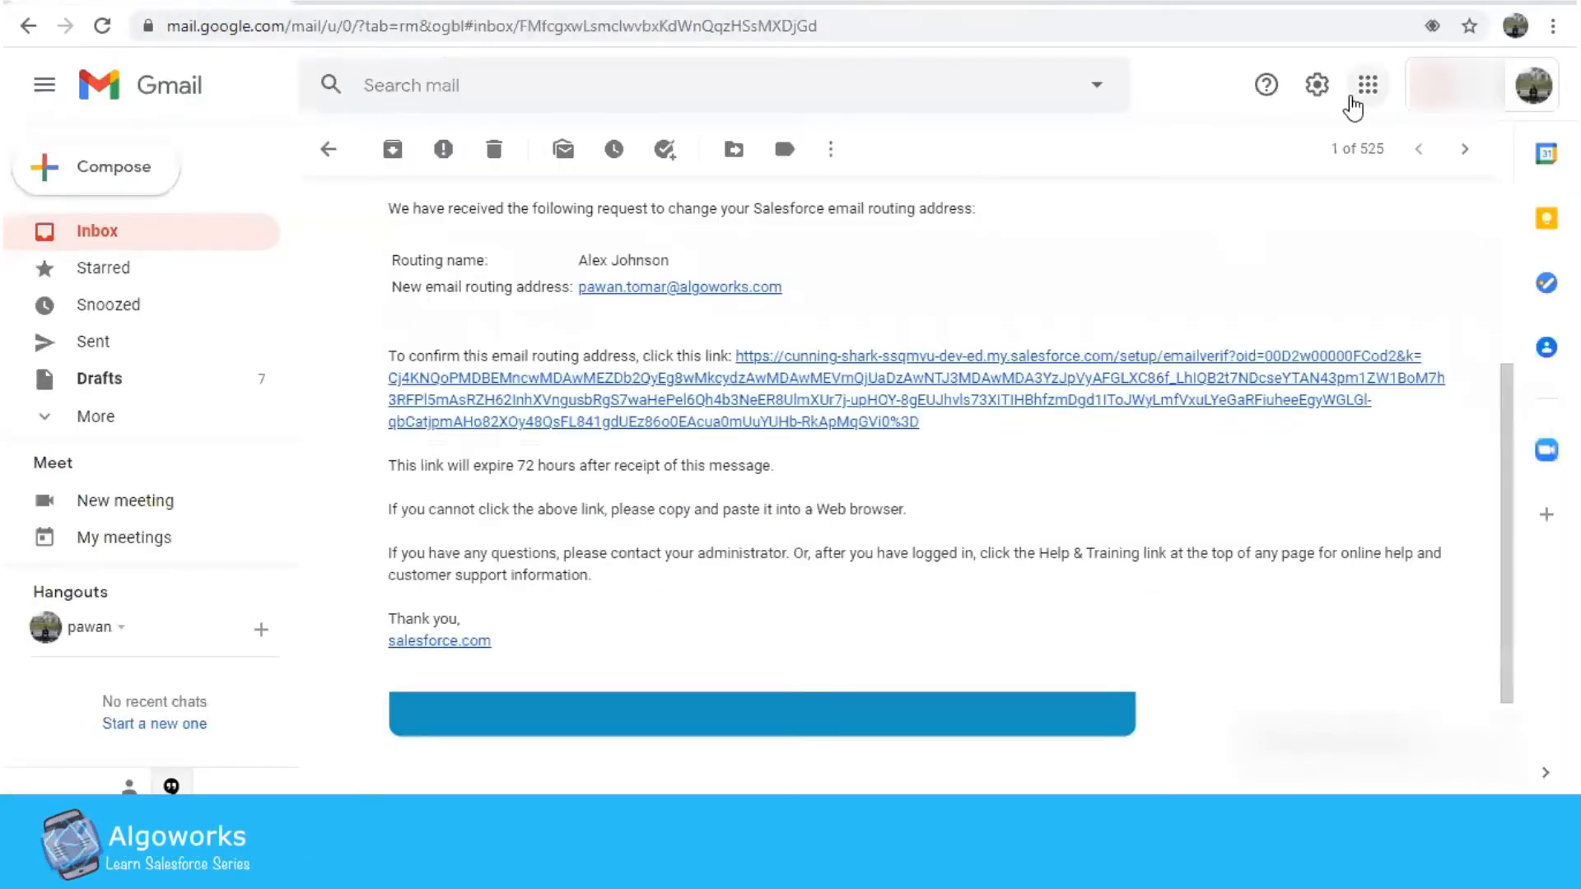
- In Gmail's forwarding settings, add the copied email services address as a forwarding address and proceed with sending its confirmation code
{"action": "left_click", "coordinate": [1318, 85]}
{"action": "left_click", "coordinate": [1320, 204]}
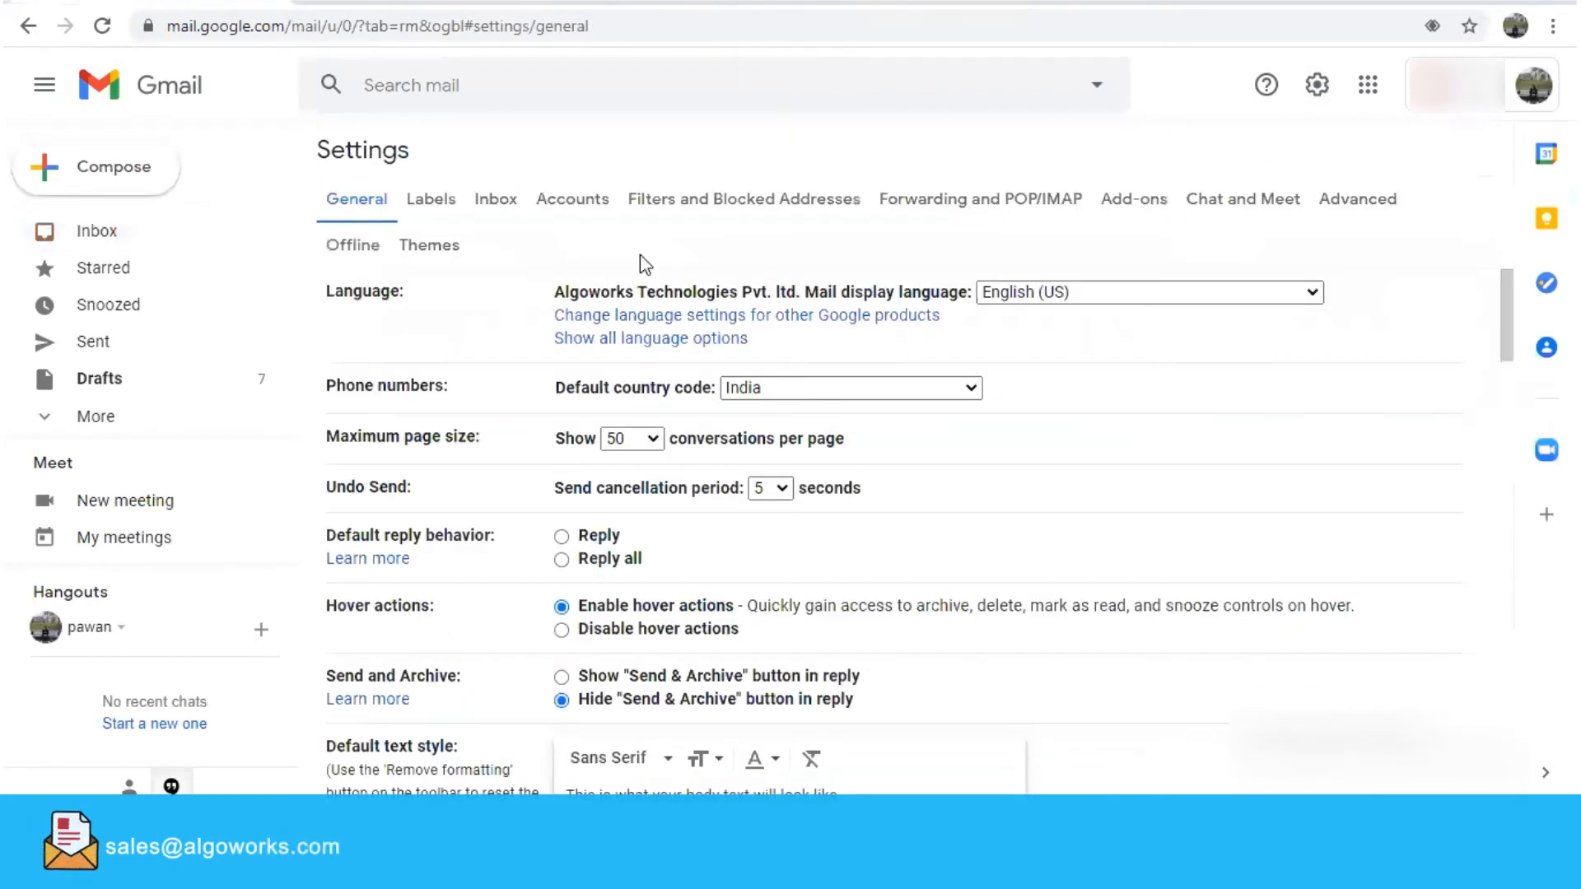
{"action": "left_click", "coordinate": [916, 206]}
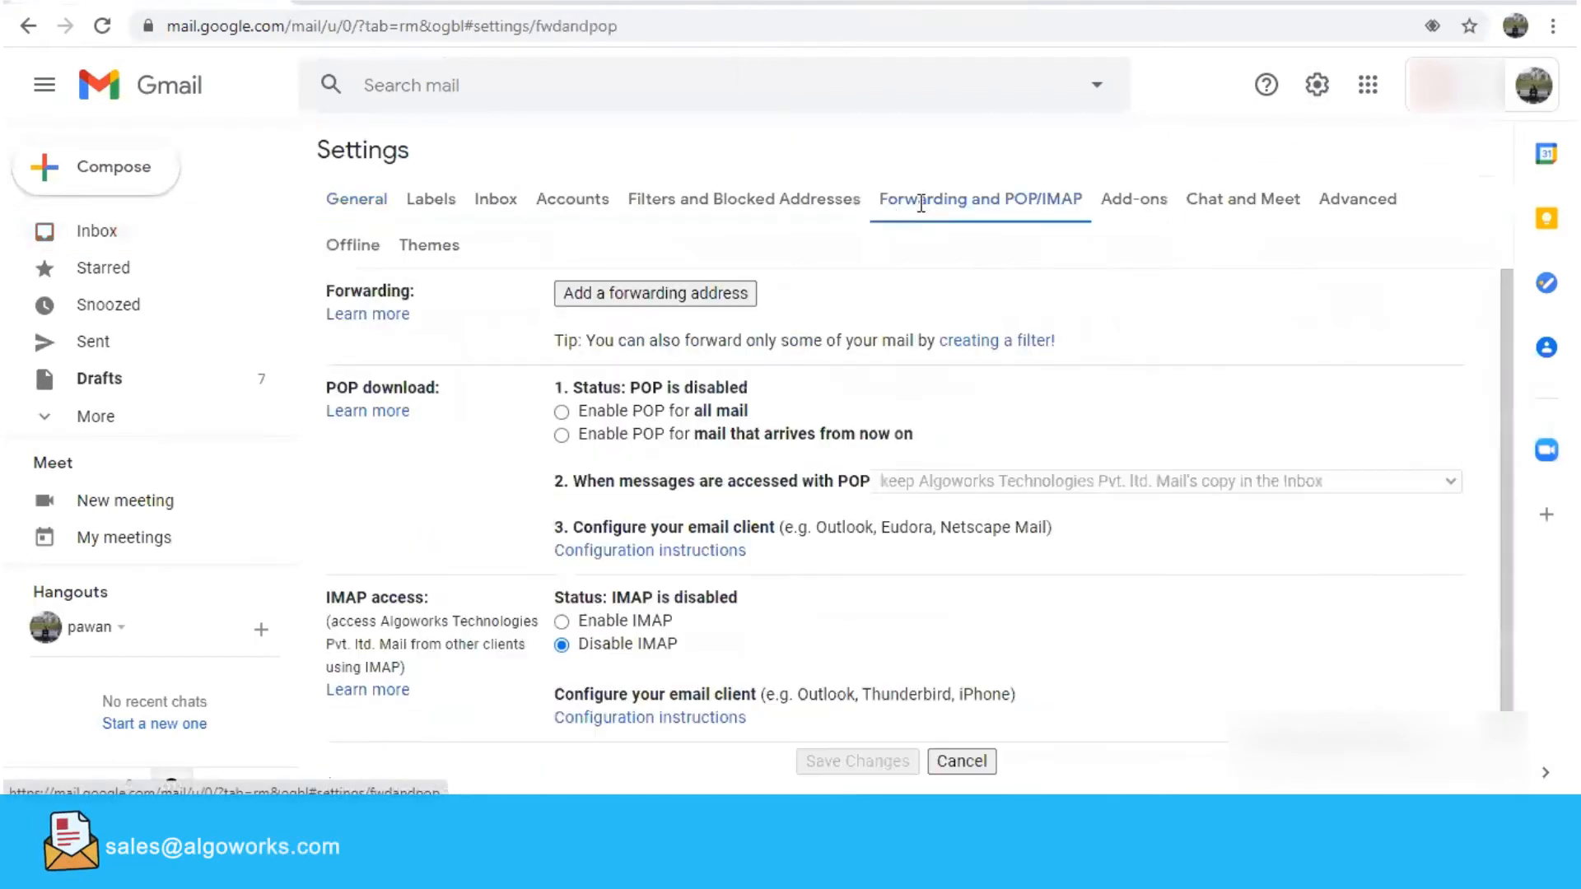
{"action": "left_click", "coordinate": [652, 294]}
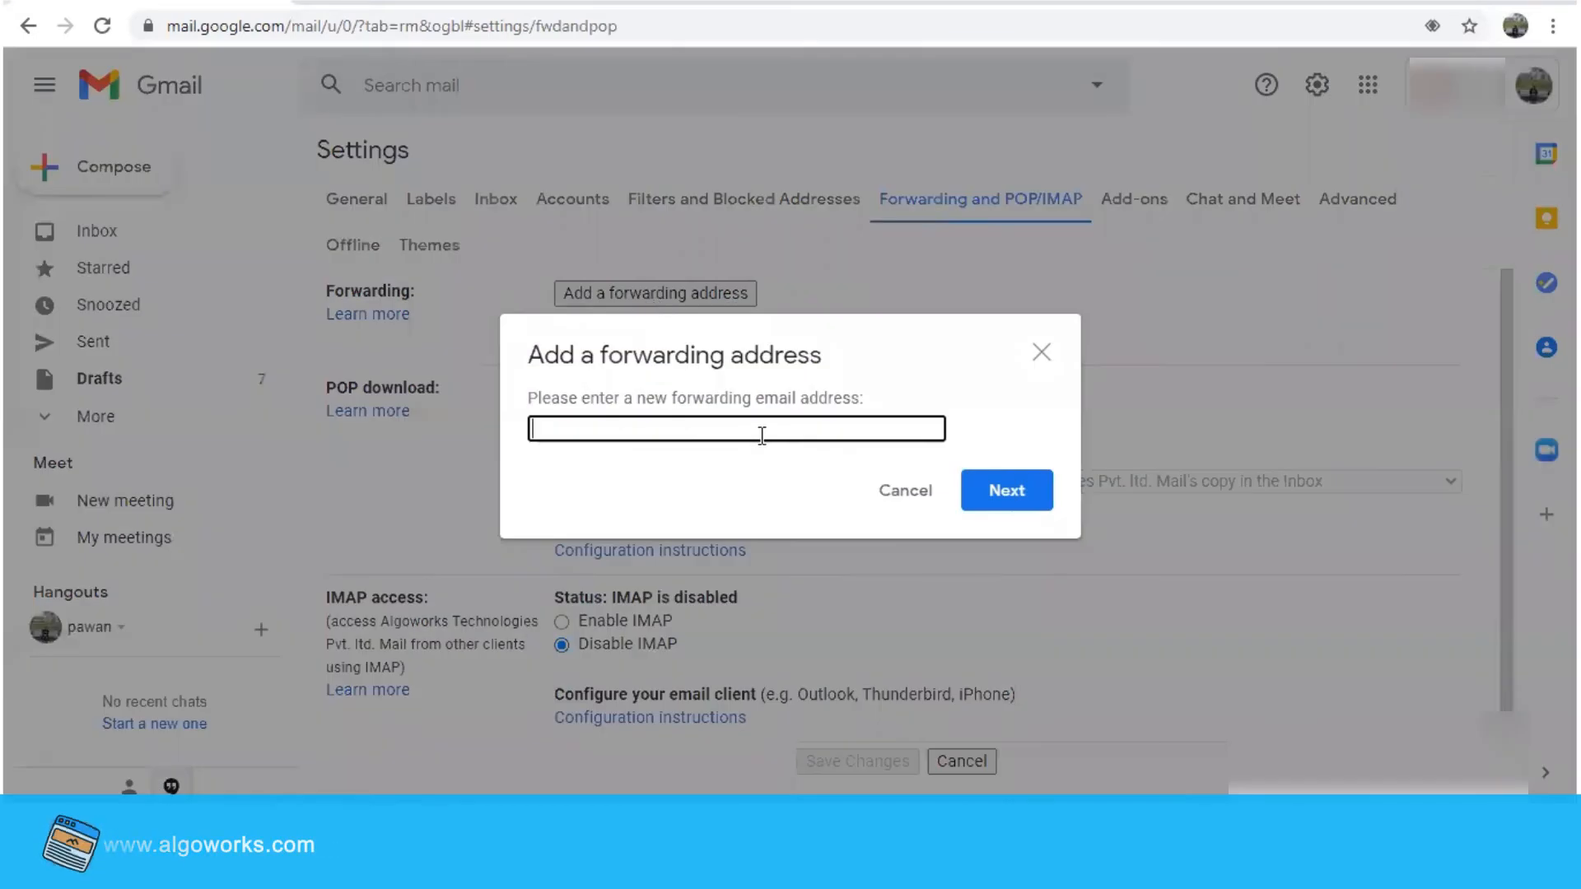
{"action": "key", "text": "ctrl+v"}
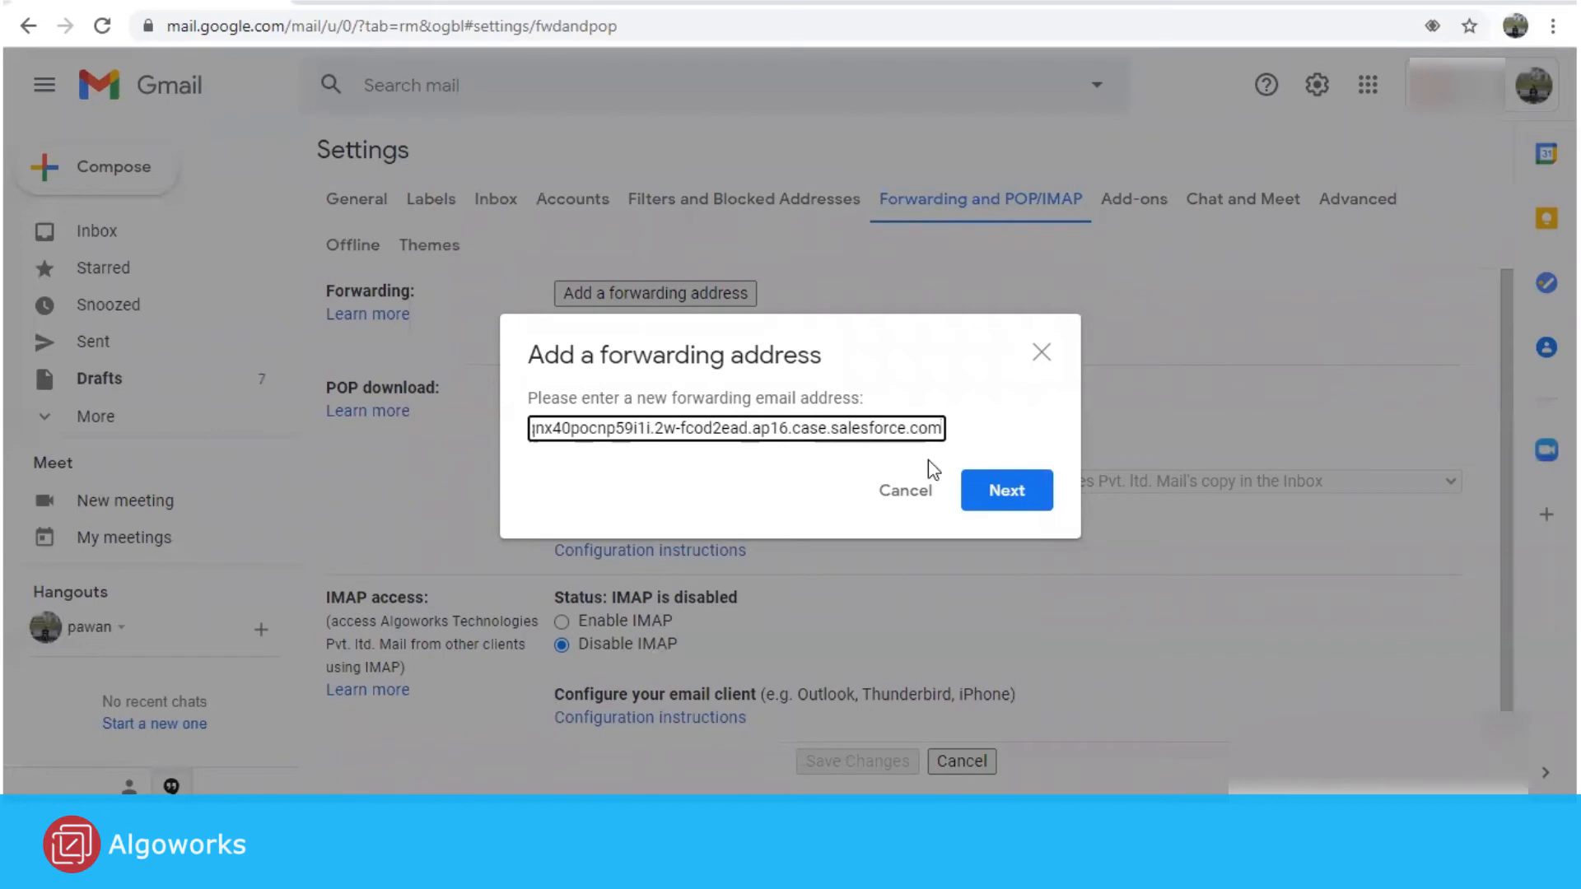
{"action": "left_click", "coordinate": [1013, 494]}
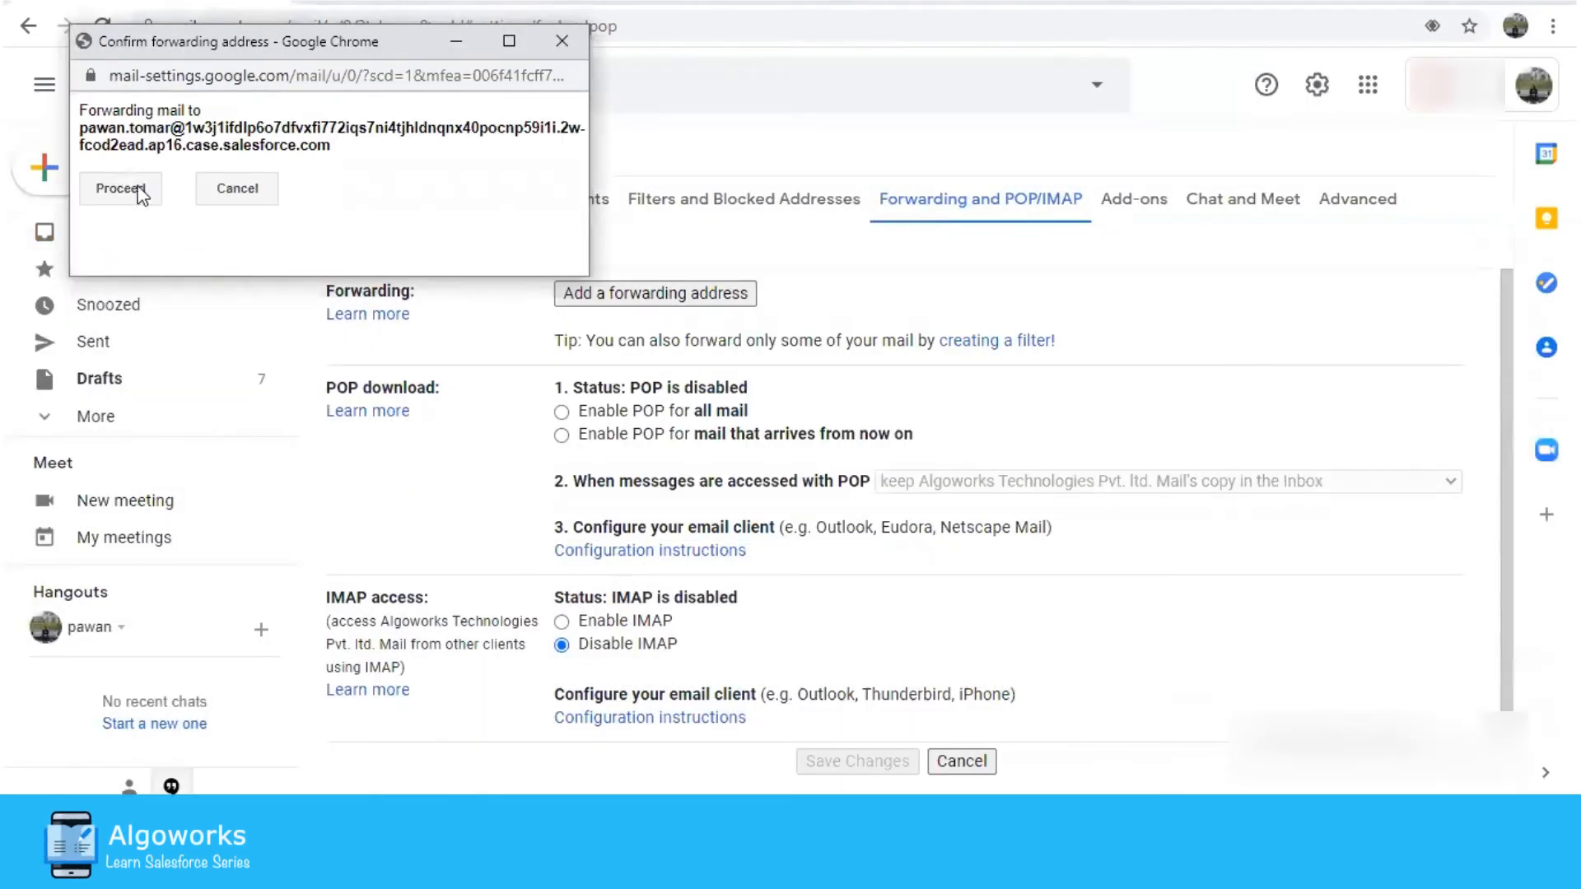
{"action": "left_click", "coordinate": [120, 189]}
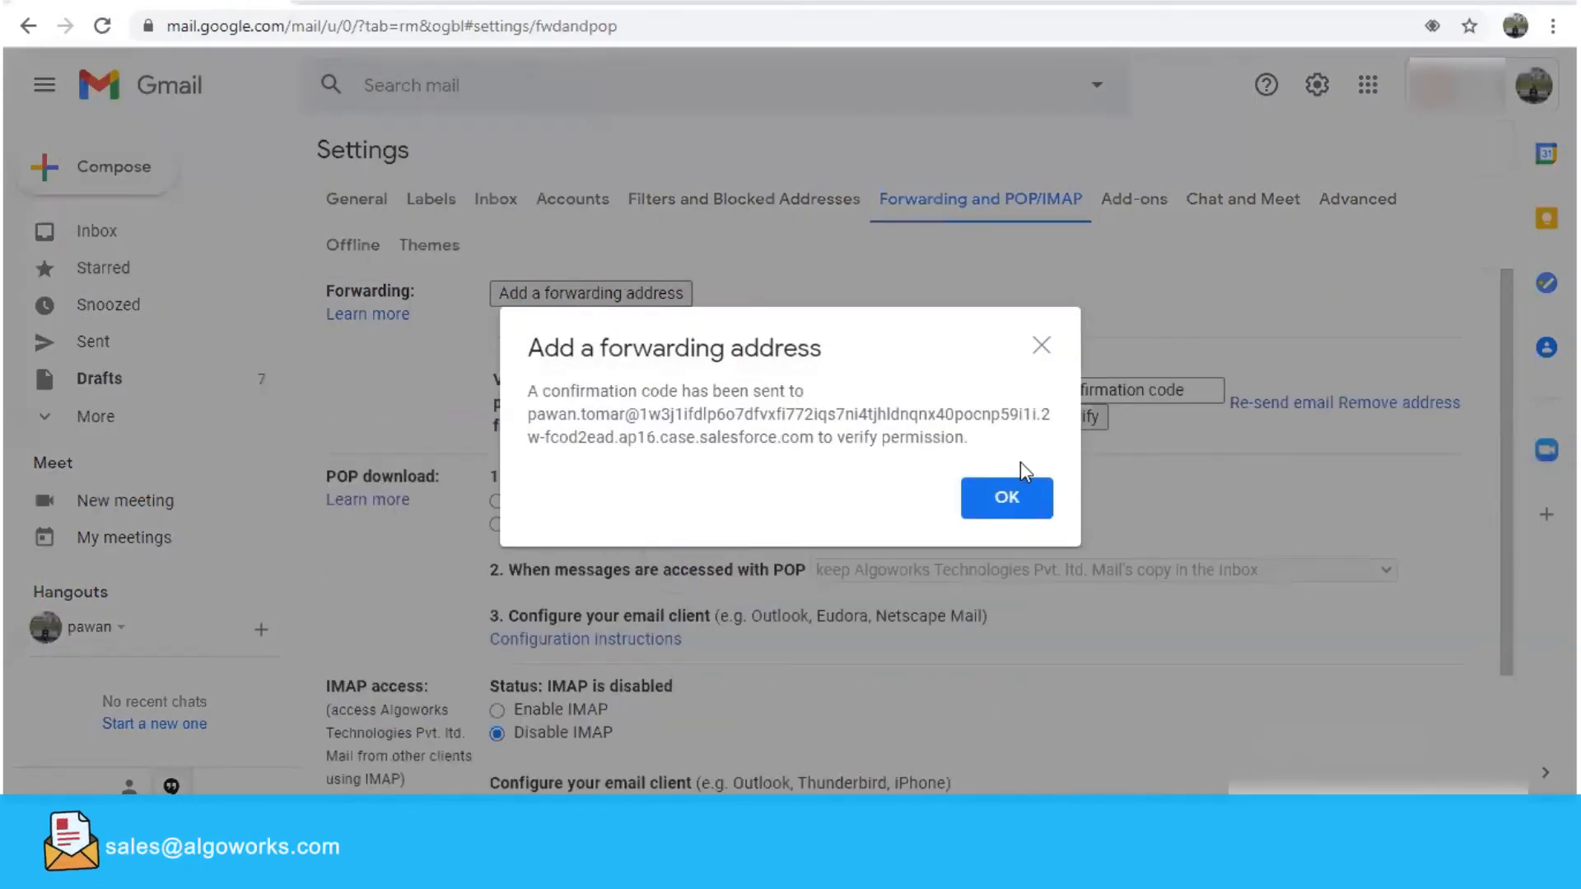
{"action": "left_click", "coordinate": [999, 498]}
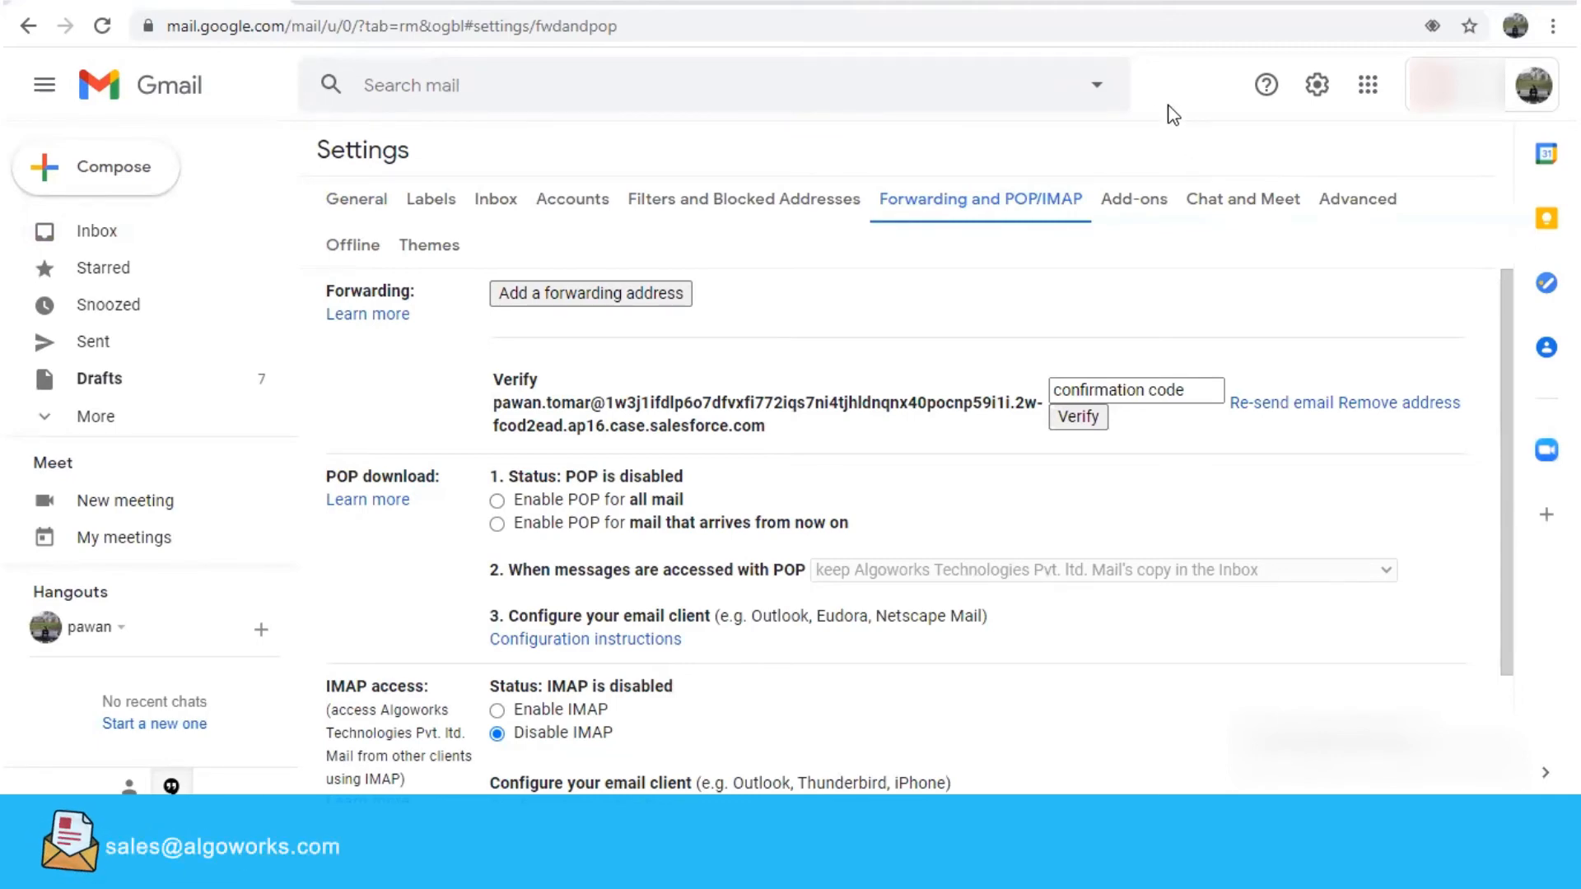
- Switch to the Salesforce Sales app and display the All Open Cases list of the Cases object
{"action": "left_click", "coordinate": [510, 10]}
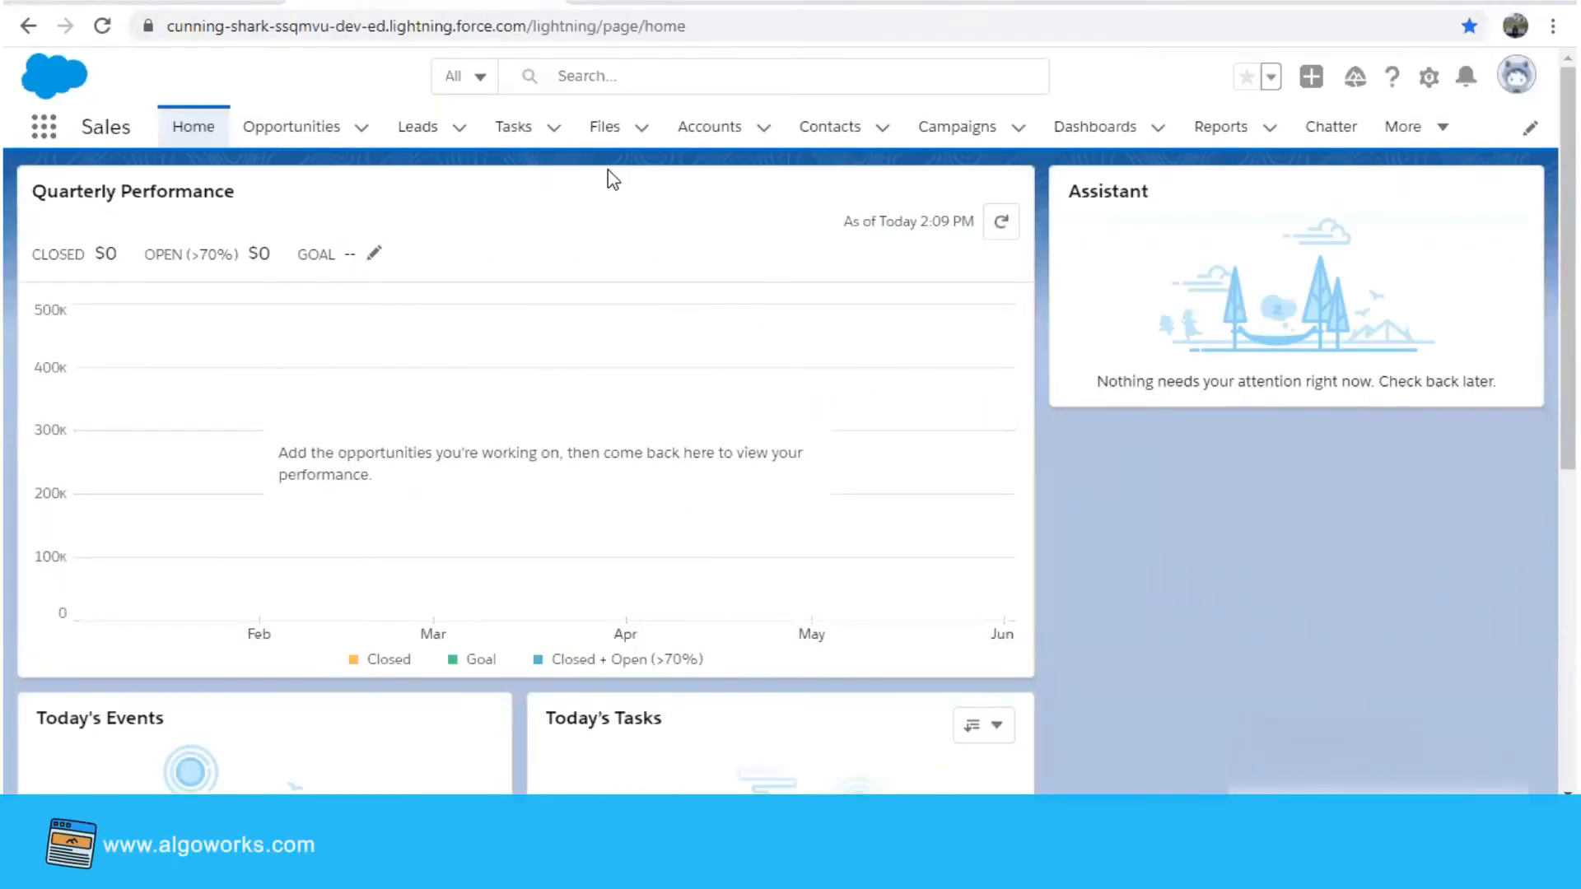
{"action": "left_click", "coordinate": [1427, 132]}
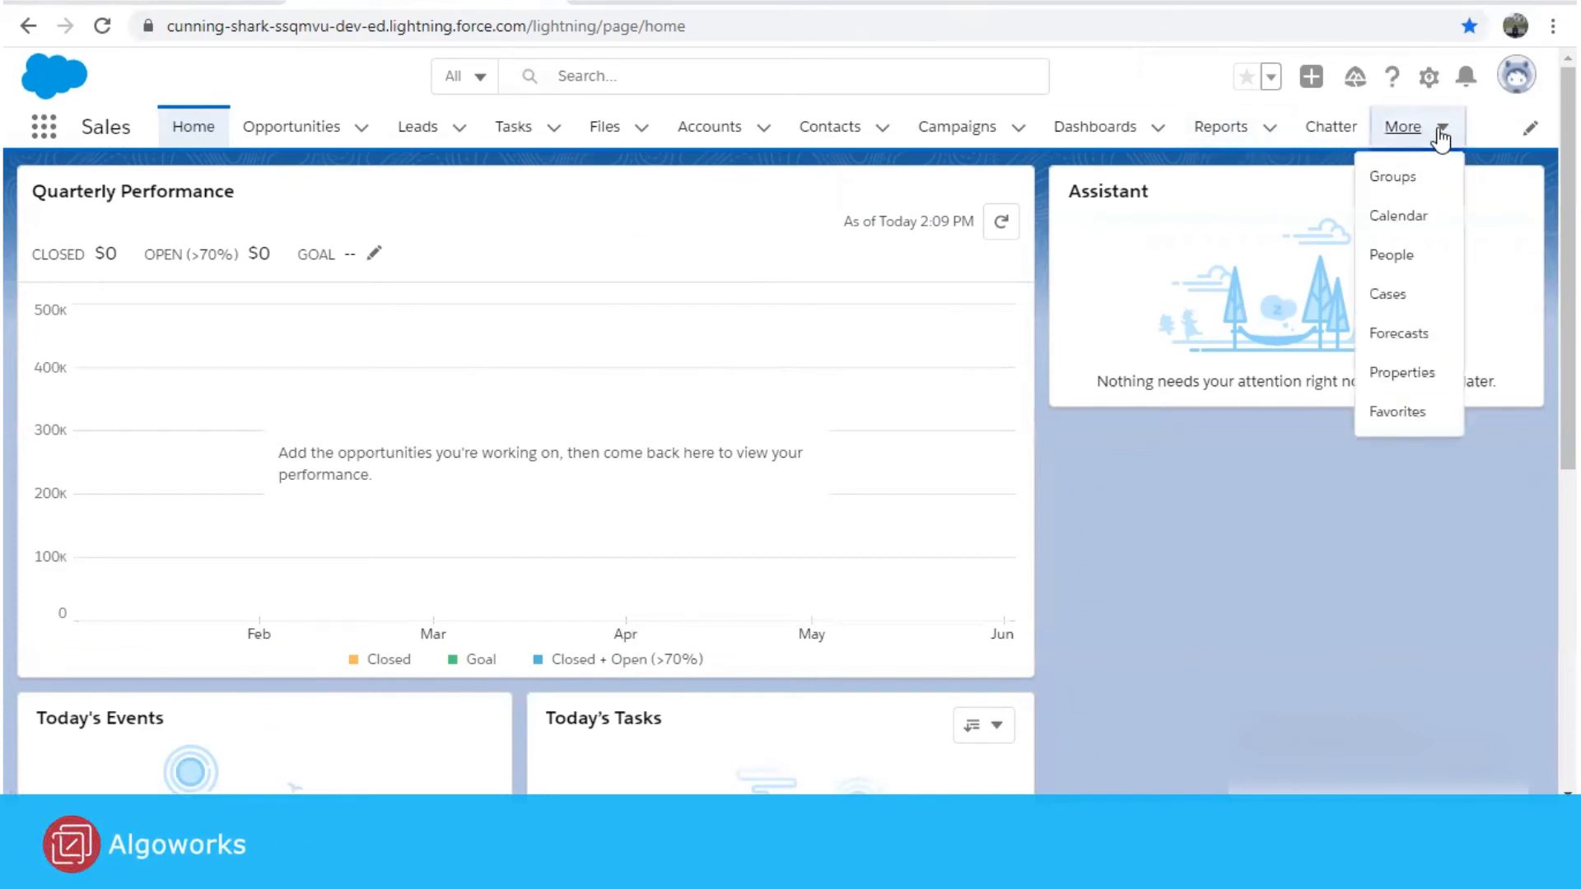
{"action": "left_click", "coordinate": [1381, 298]}
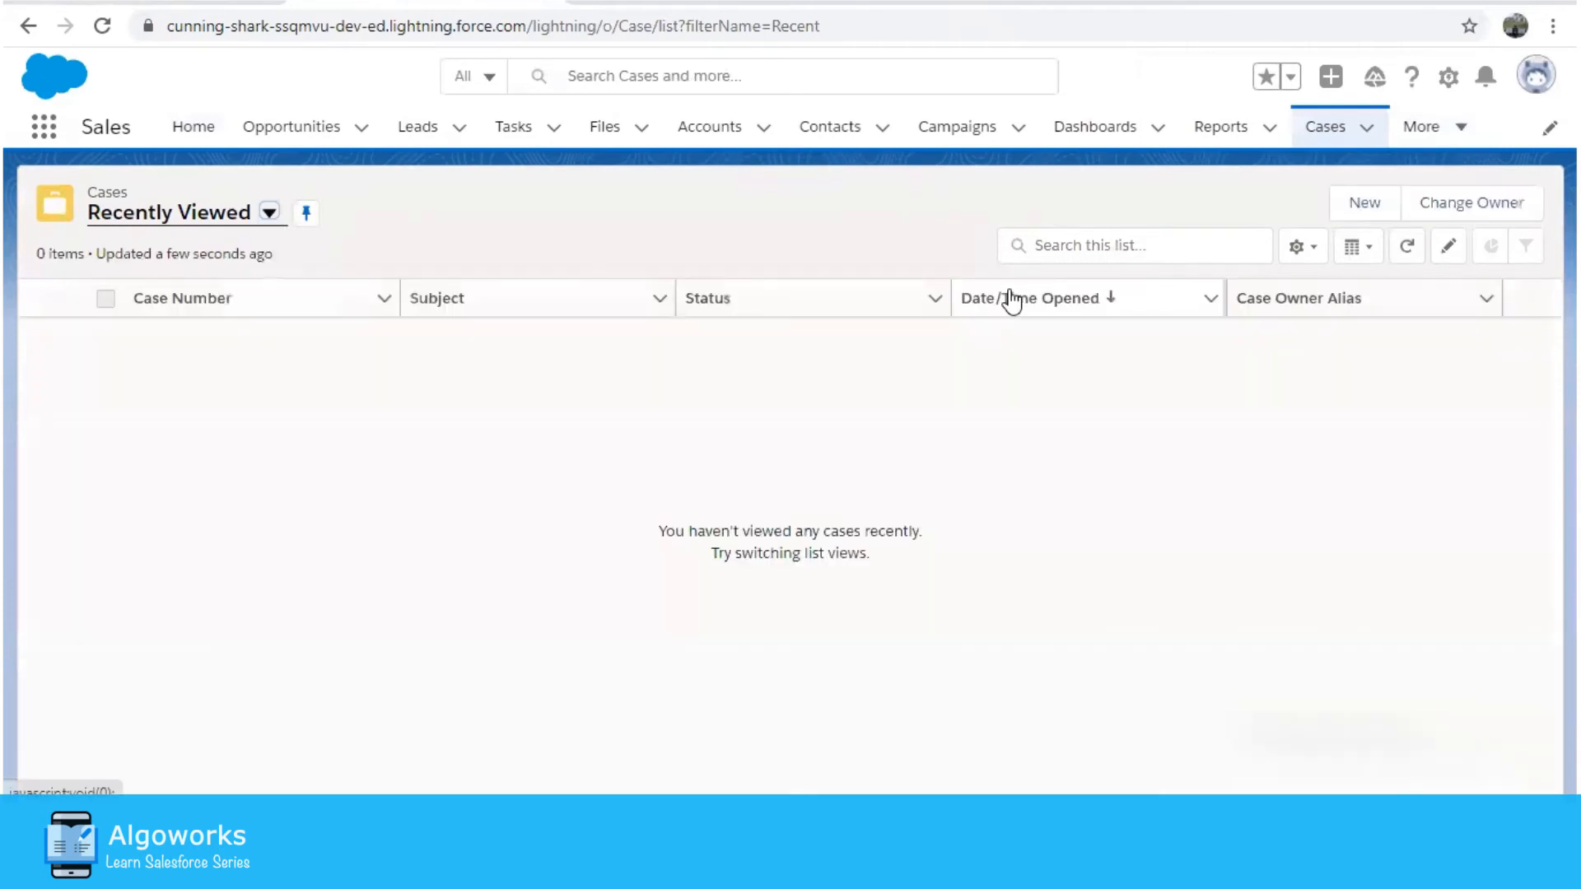
{"action": "left_click", "coordinate": [257, 230]}
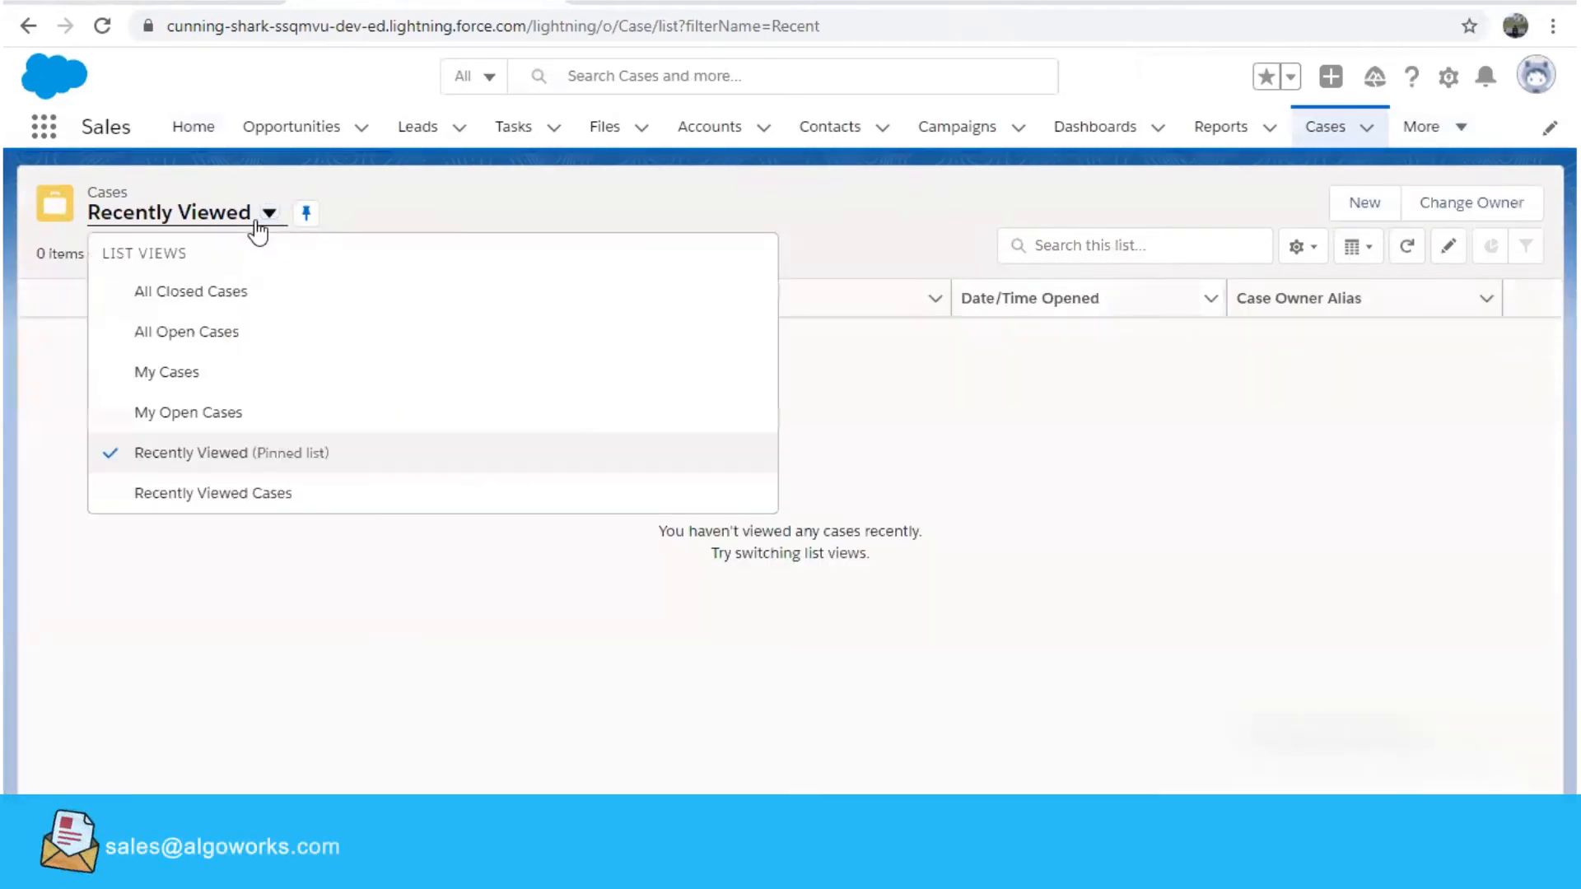
{"action": "left_click", "coordinate": [245, 337]}
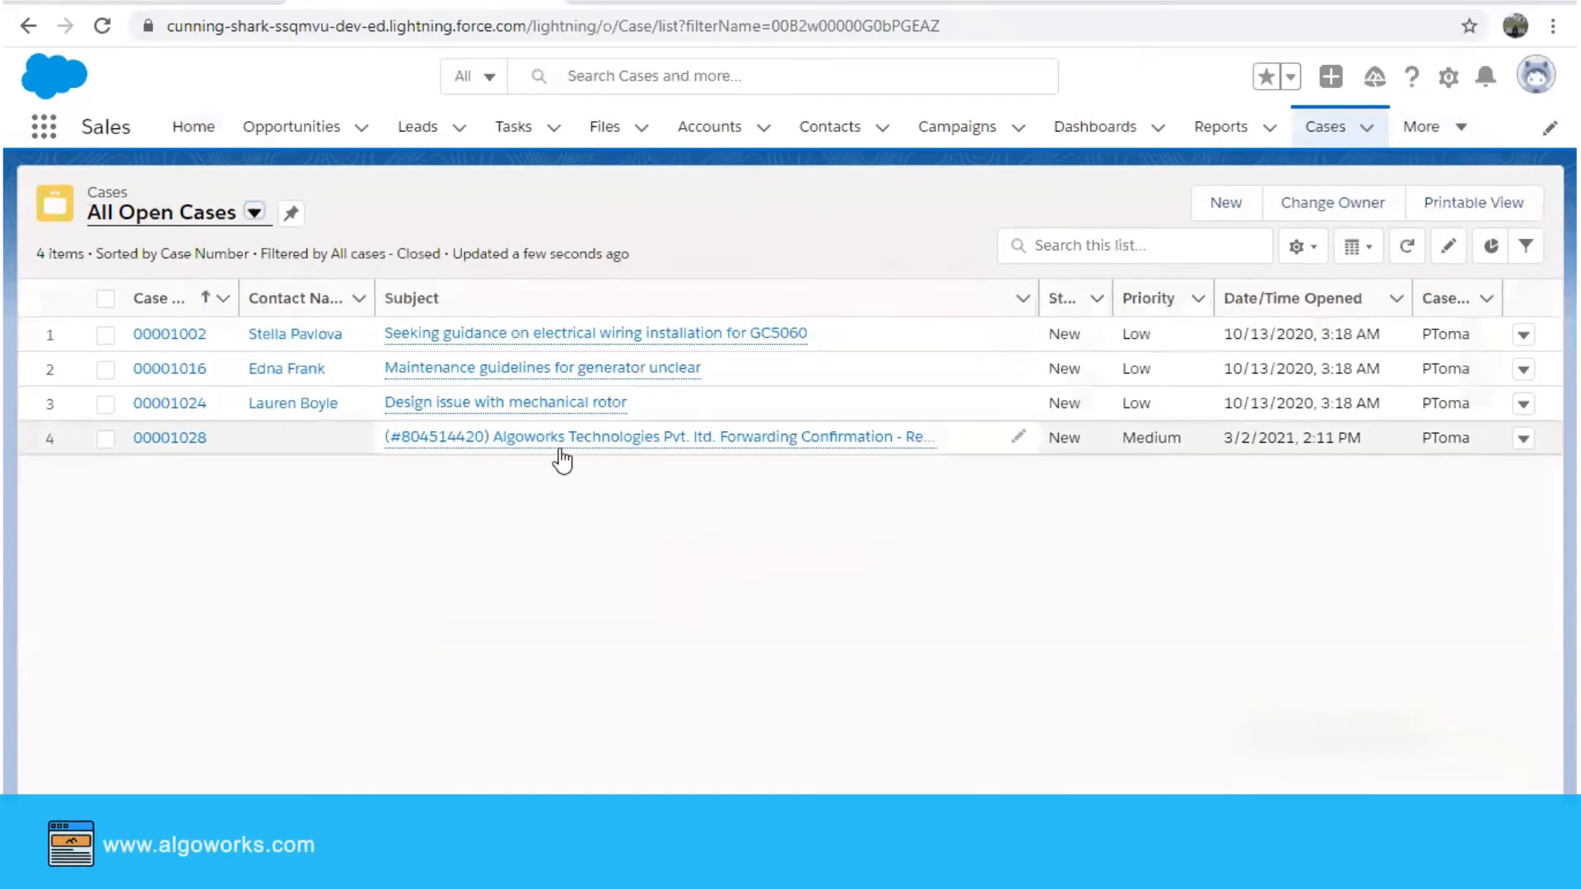
- Open the Algoworks Forwarding Confirmation case and copy the confirmation code from the email in its feed
{"action": "mouse_move", "coordinate": [715, 454]}
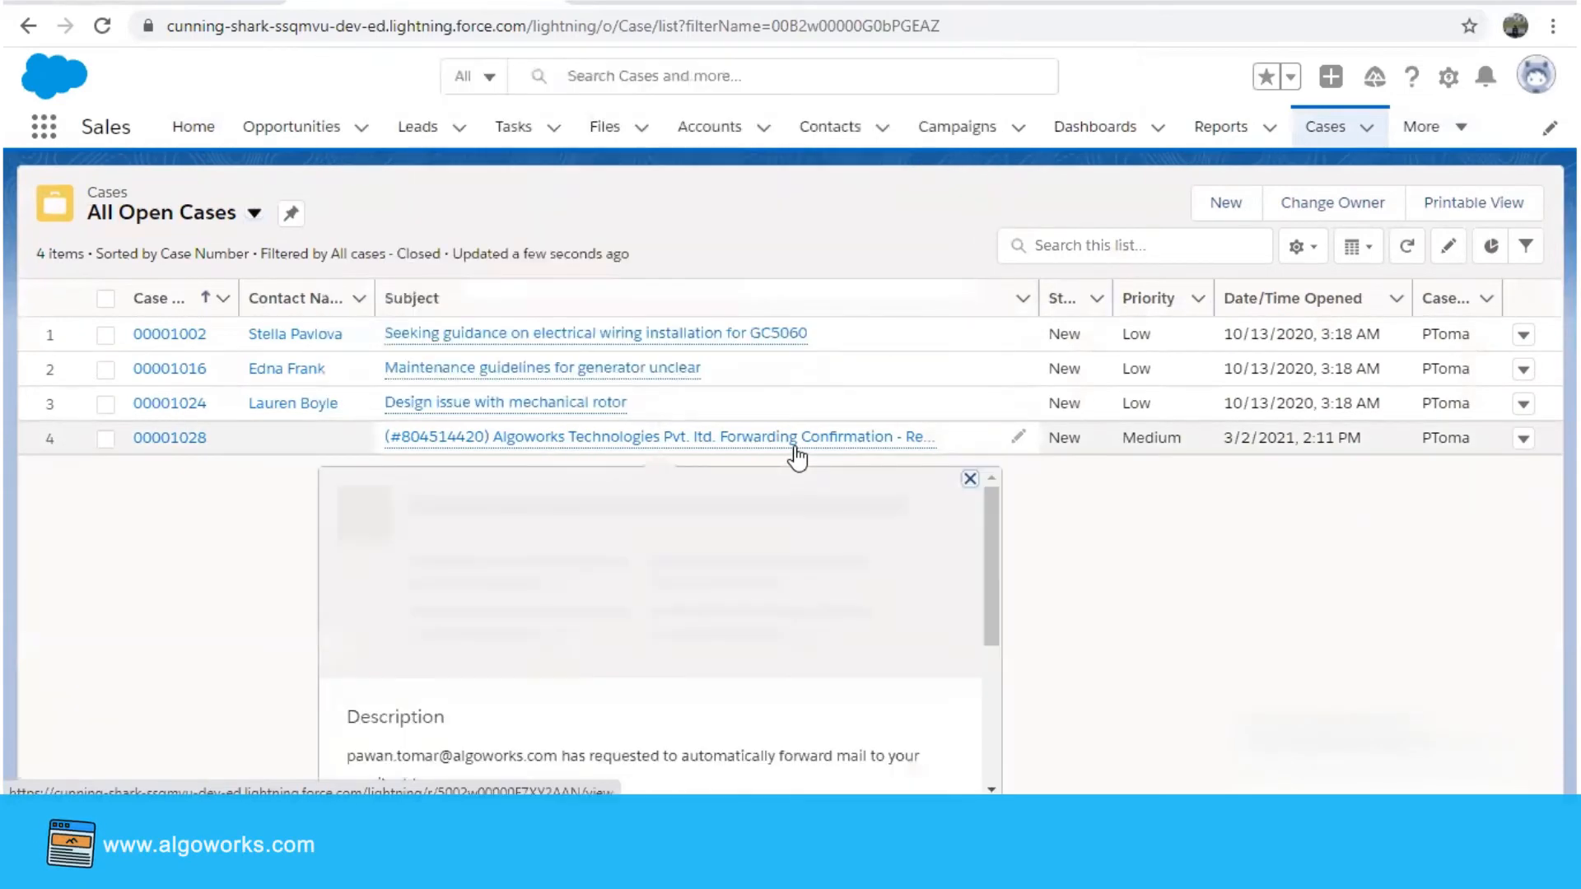
{"action": "left_click", "coordinate": [795, 445]}
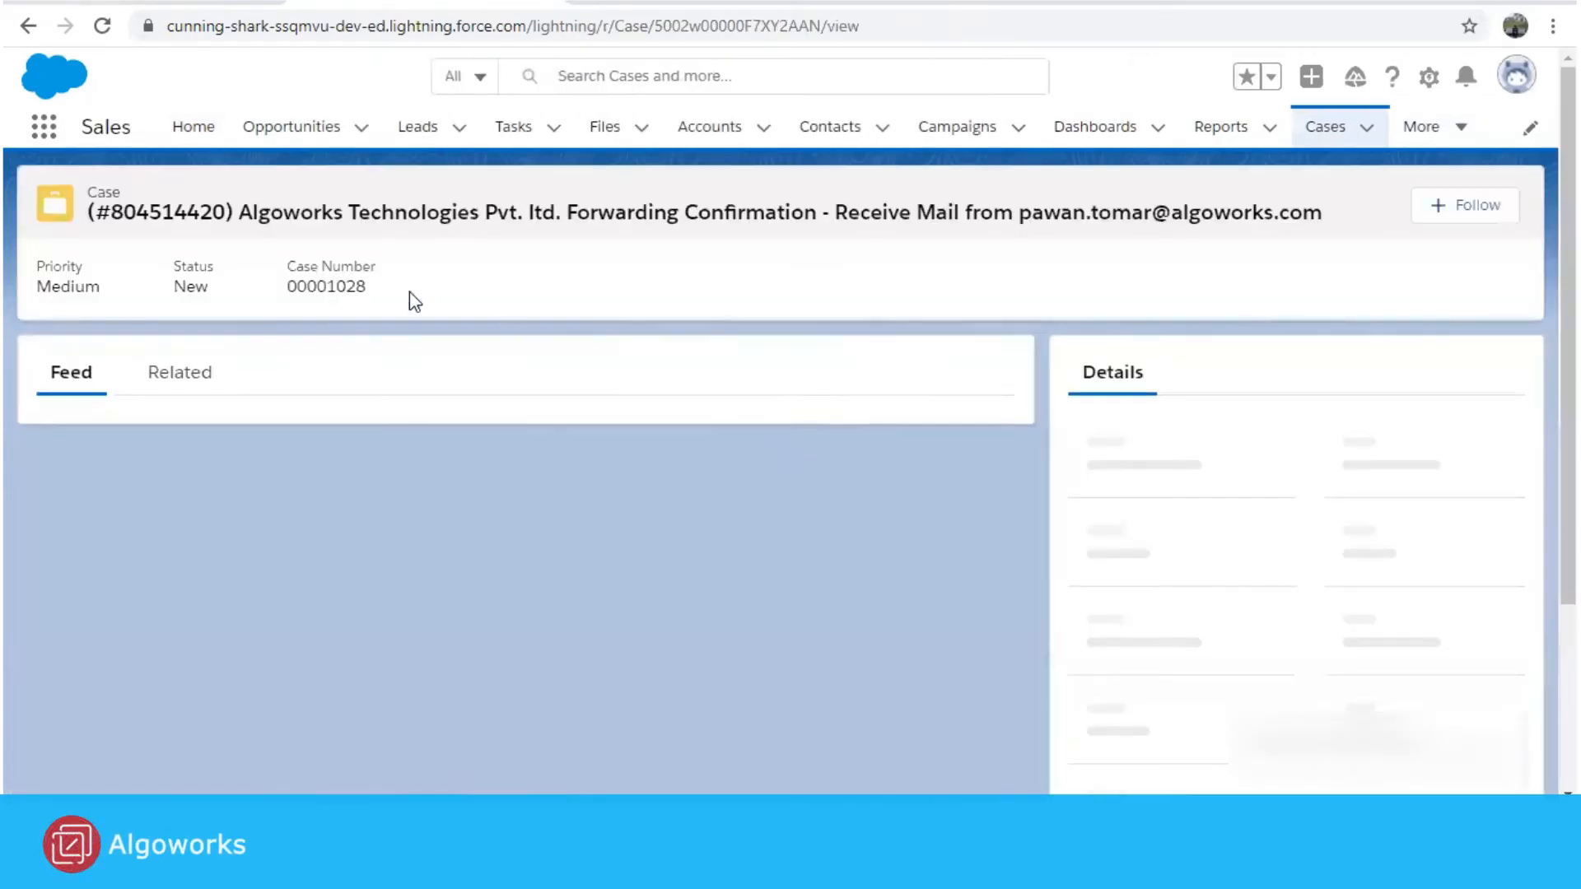
{"action": "scroll", "coordinate": [629, 453], "scroll_direction": "down", "scroll_amount": 1}
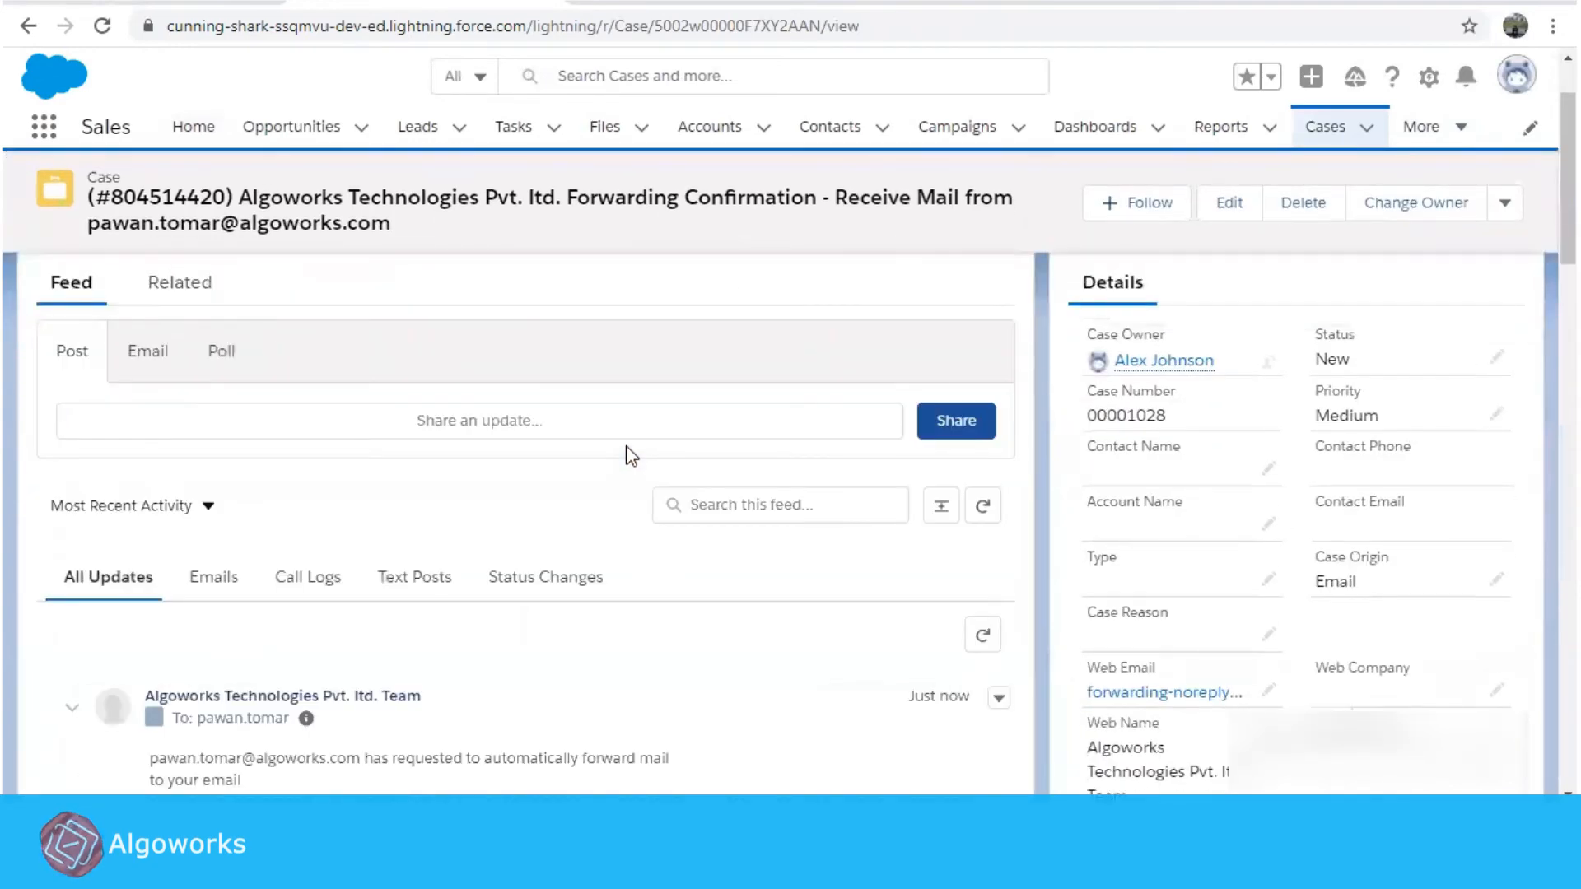
{"action": "scroll", "coordinate": [628, 452], "scroll_direction": "down", "scroll_amount": 5}
{"action": "scroll", "coordinate": [626, 453], "scroll_direction": "down", "scroll_amount": 2}
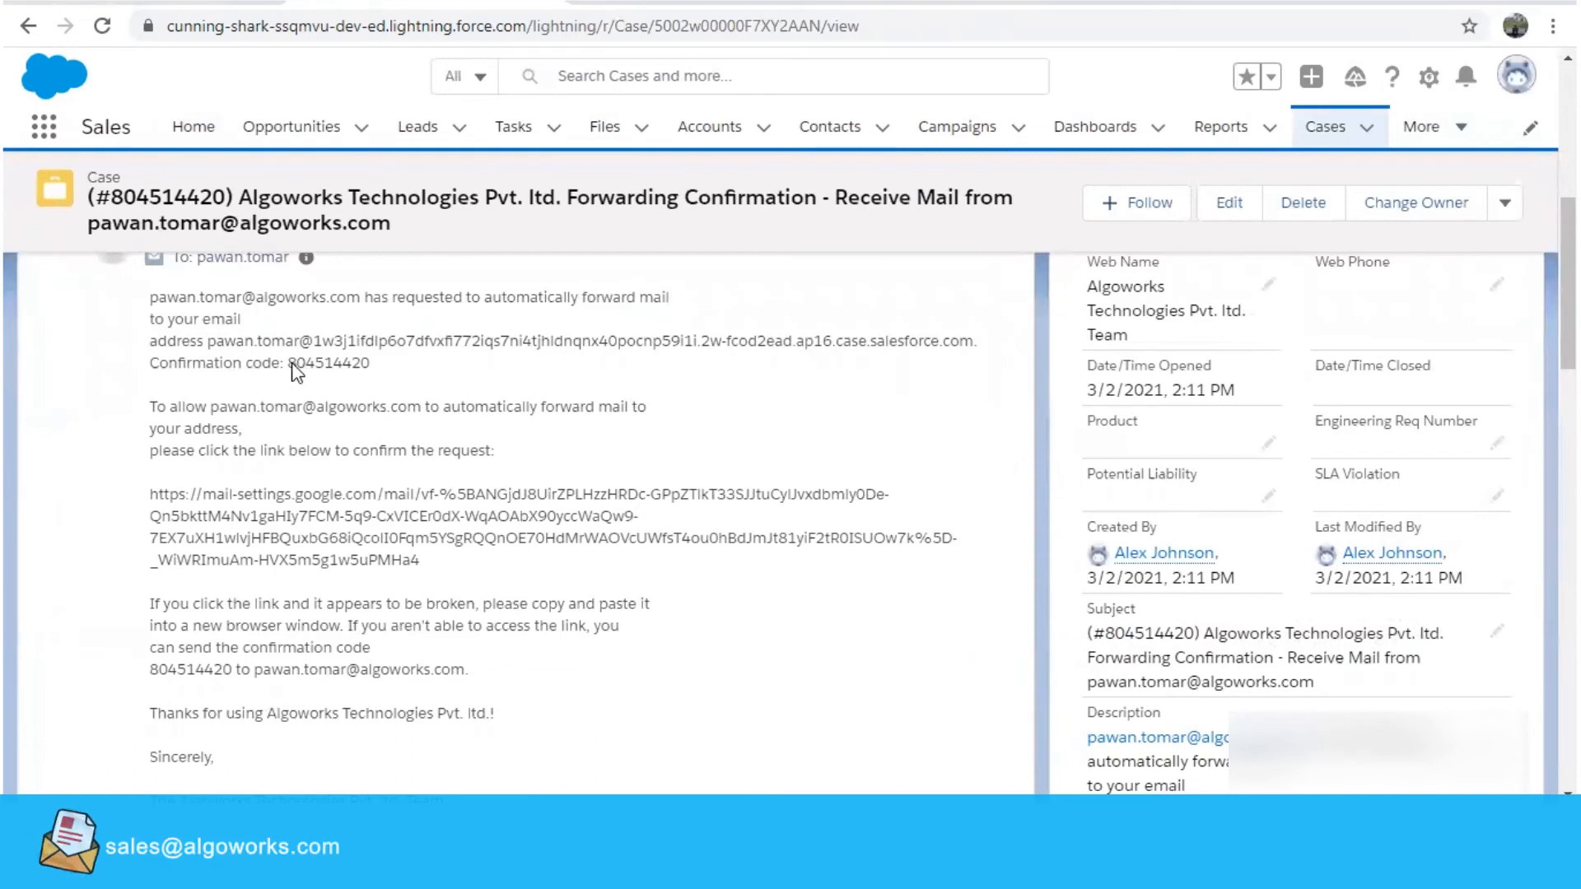
{"action": "left_click_drag", "start_coordinate": [372, 363], "coordinate": [292, 365]}
{"action": "key", "text": "ctrl+c"}
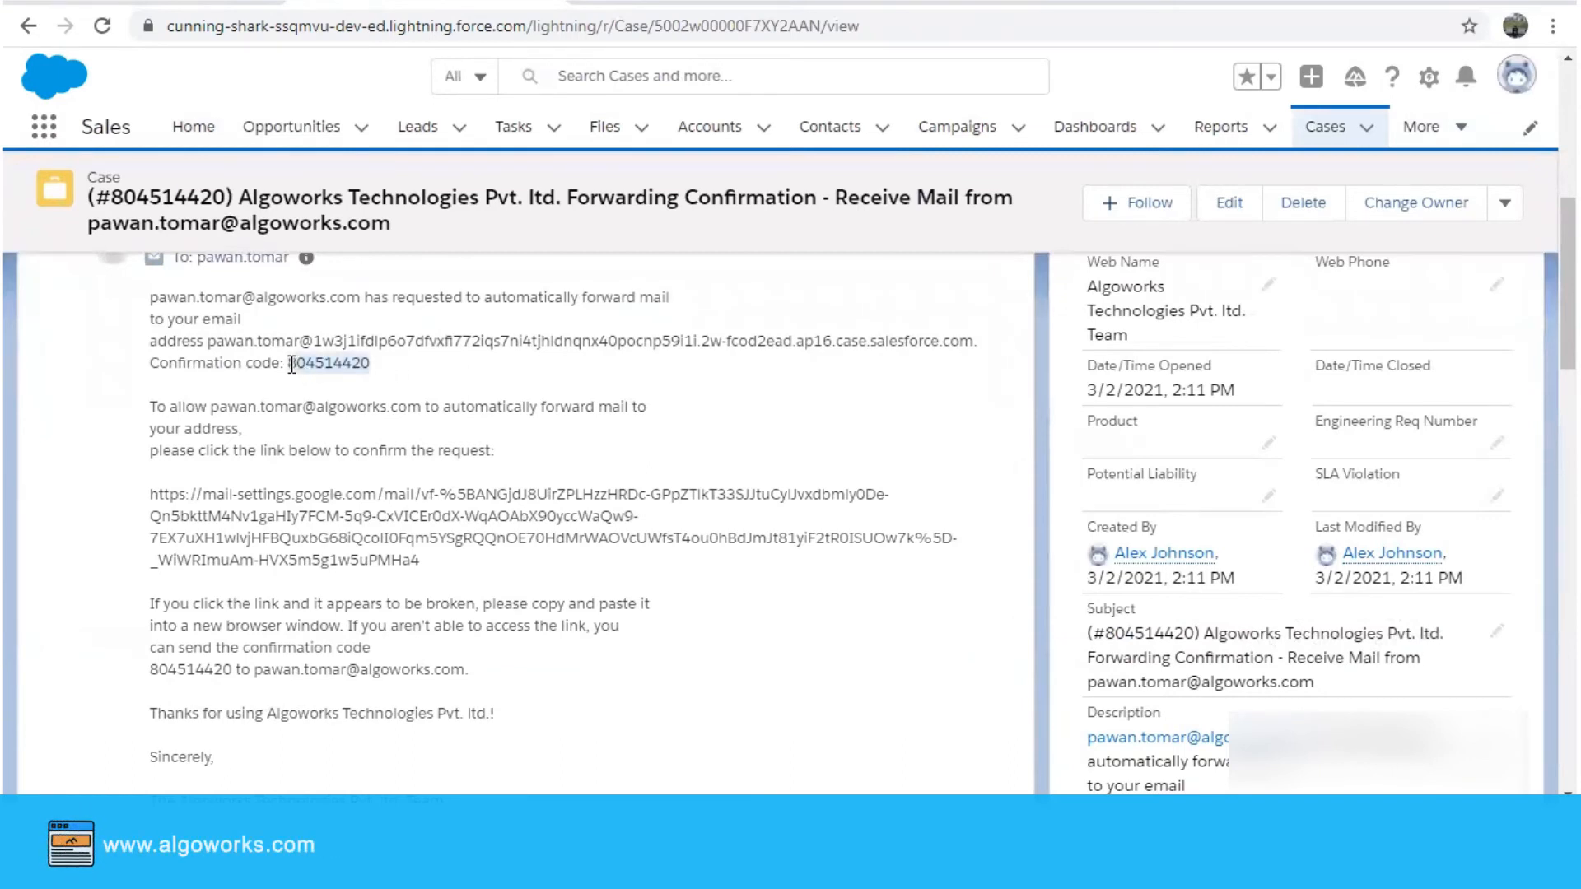
- Back in Gmail's forwarding settings, paste the confirmation code for the pending forwarding address and verify it
{"action": "left_click", "coordinate": [148, 2]}
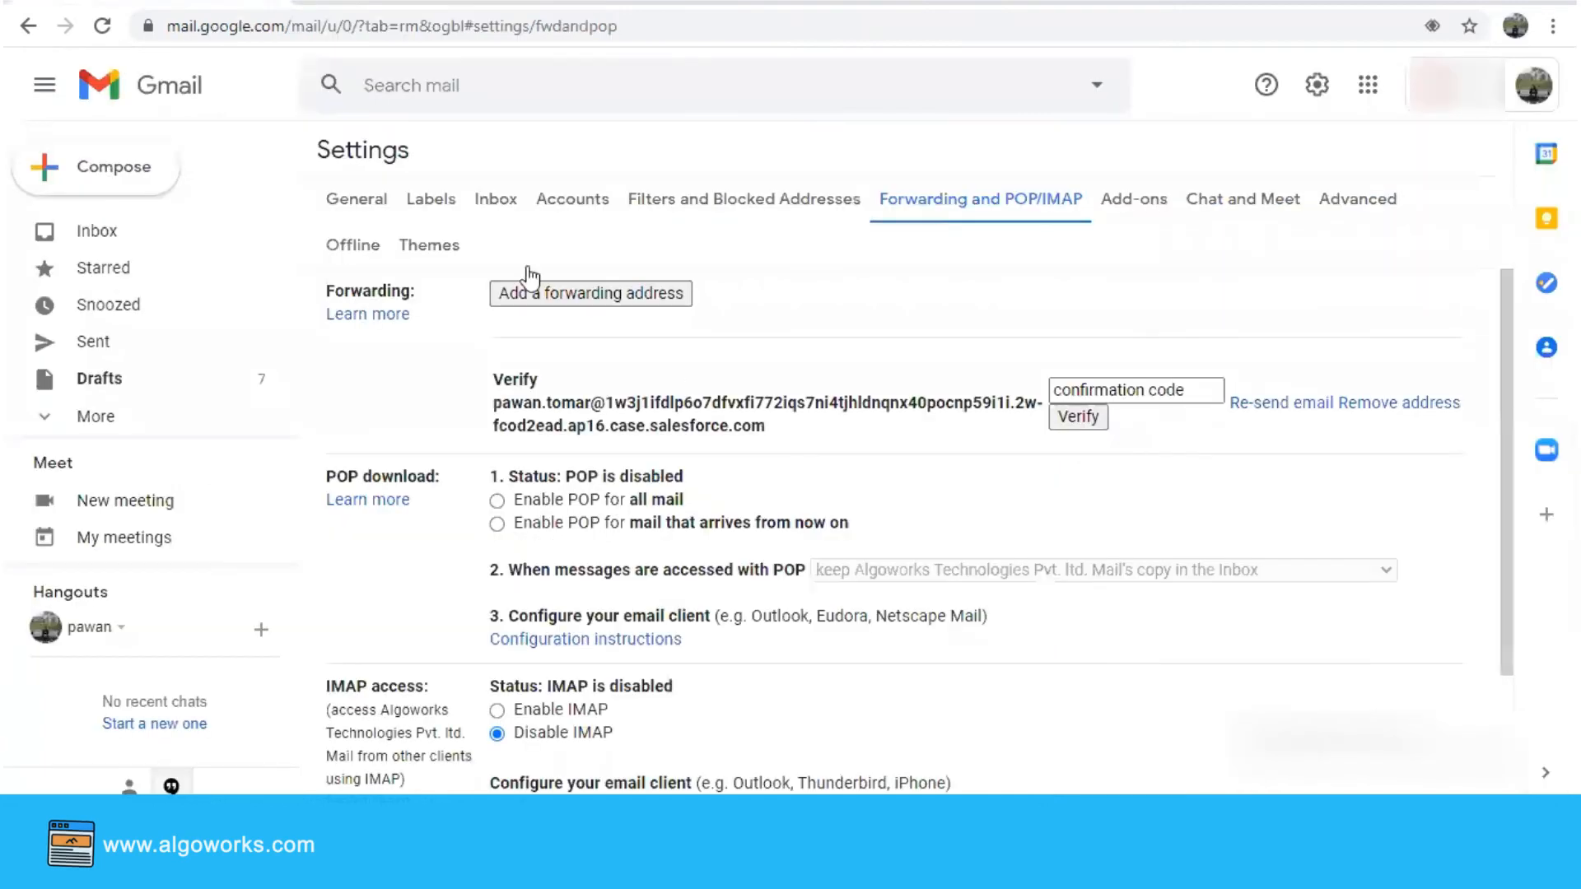
{"action": "left_click", "coordinate": [1116, 392]}
{"action": "key", "text": "ctrl+v"}
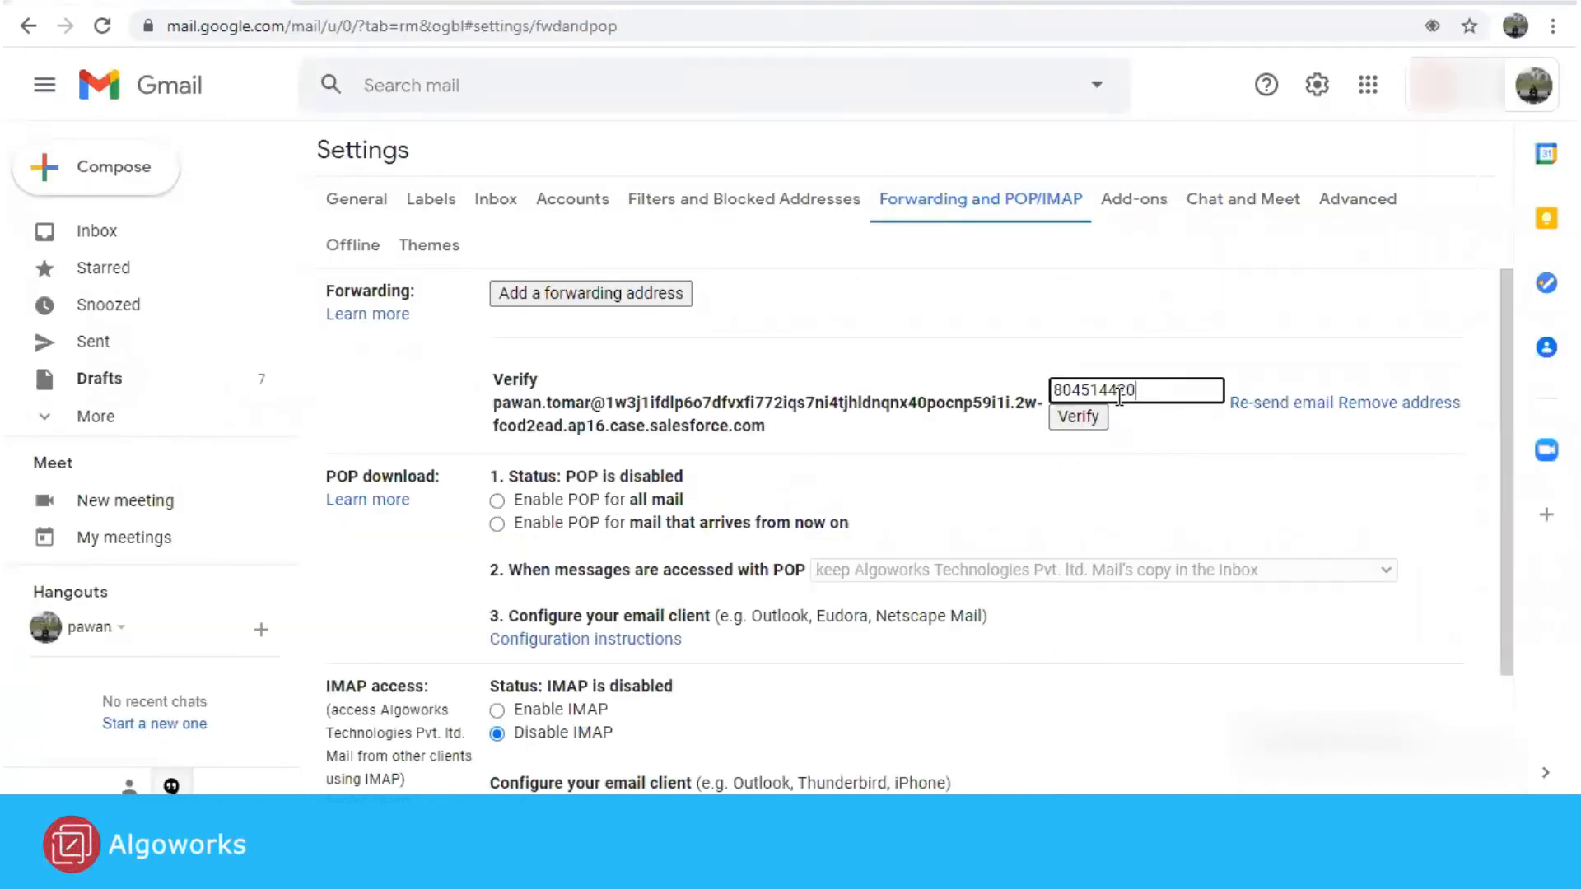
{"action": "left_click", "coordinate": [1079, 417]}
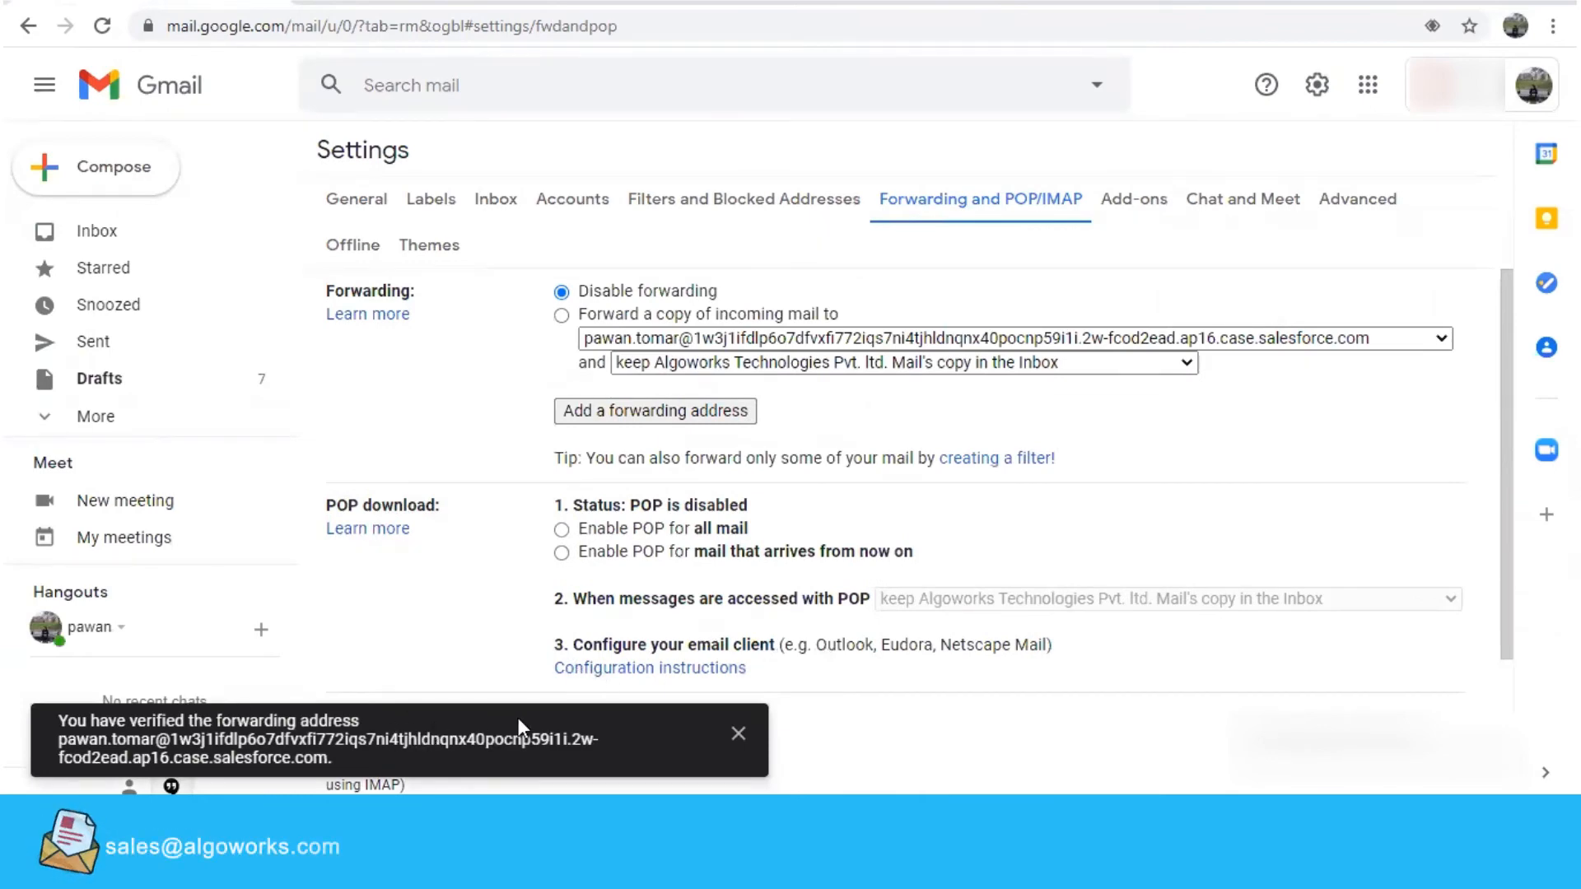
- Enable forwarding a copy of incoming mail to the verified Salesforce address, and save the Gmail settings
{"action": "left_click", "coordinate": [562, 315]}
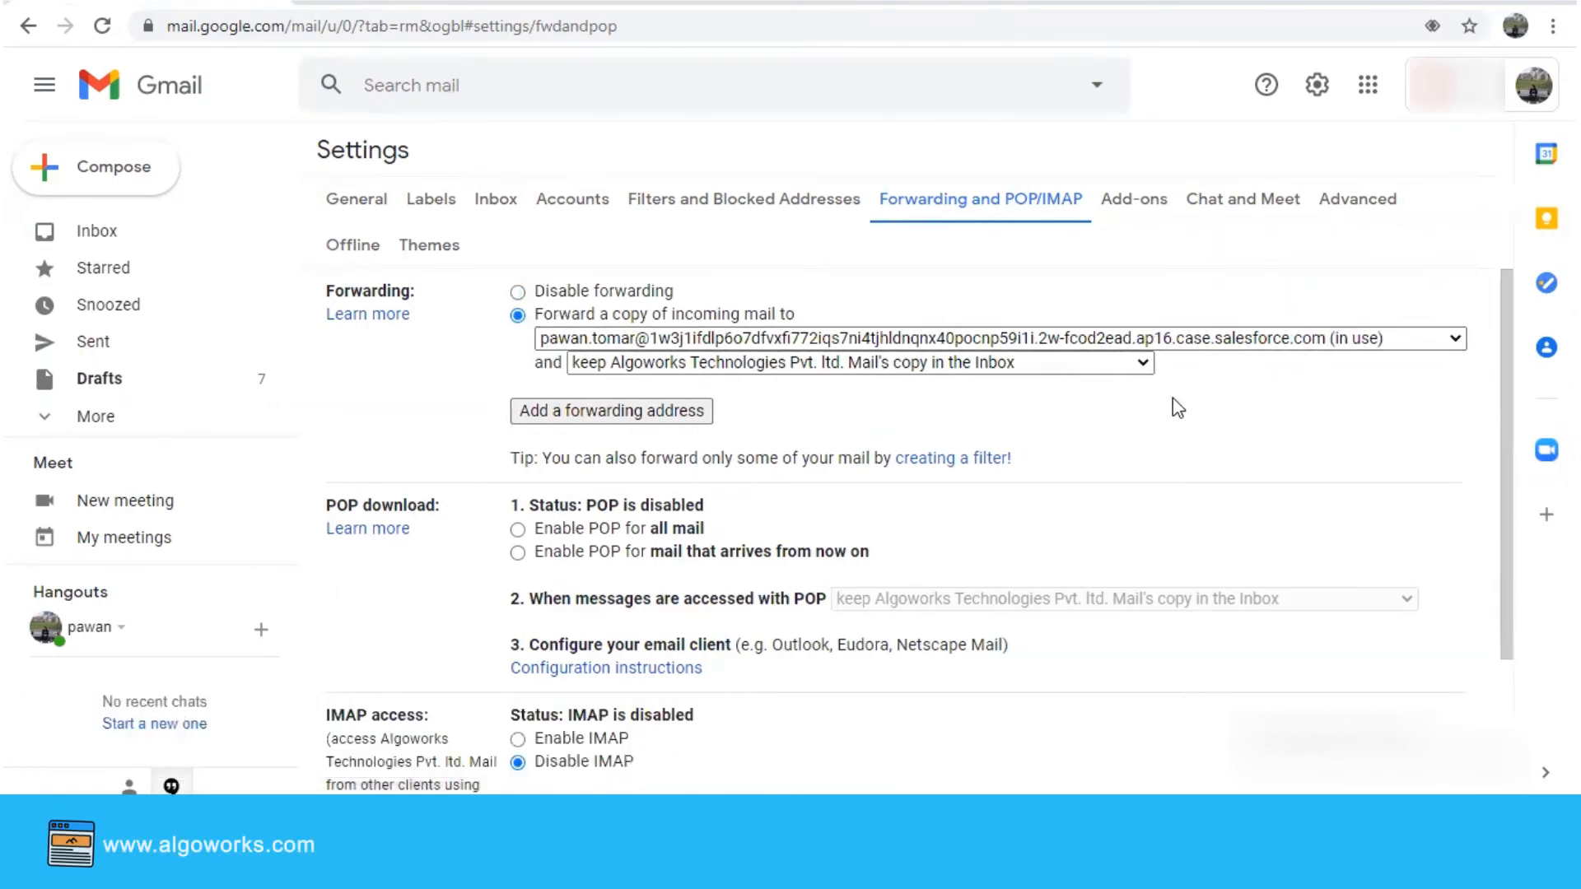
{"action": "scroll", "coordinate": [1180, 469], "scroll_direction": "down", "scroll_amount": 3}
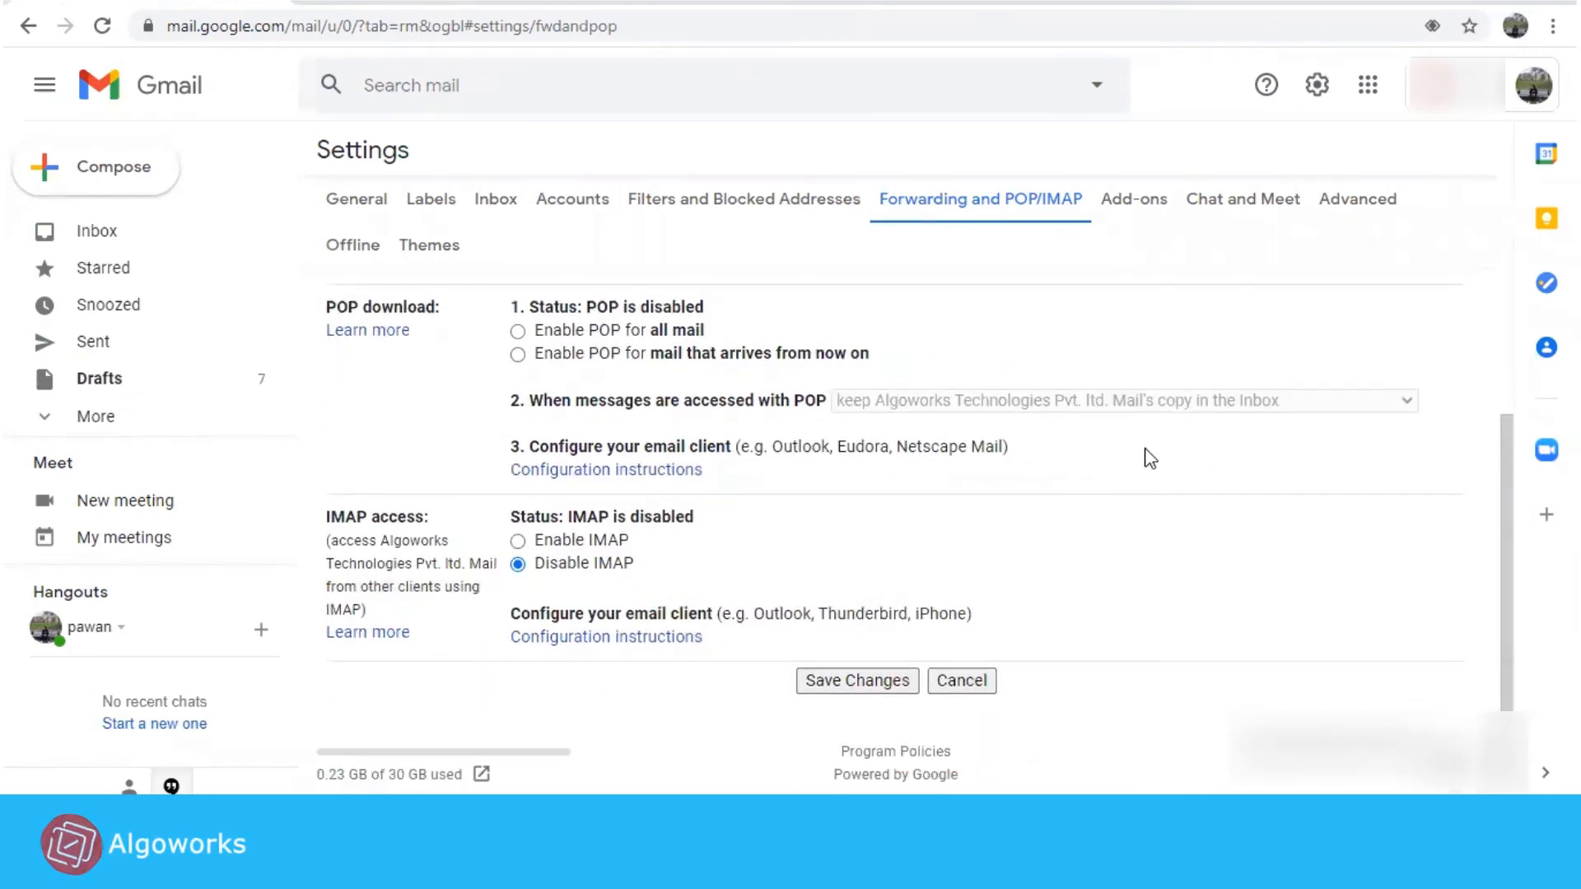
{"action": "left_click", "coordinate": [857, 682]}
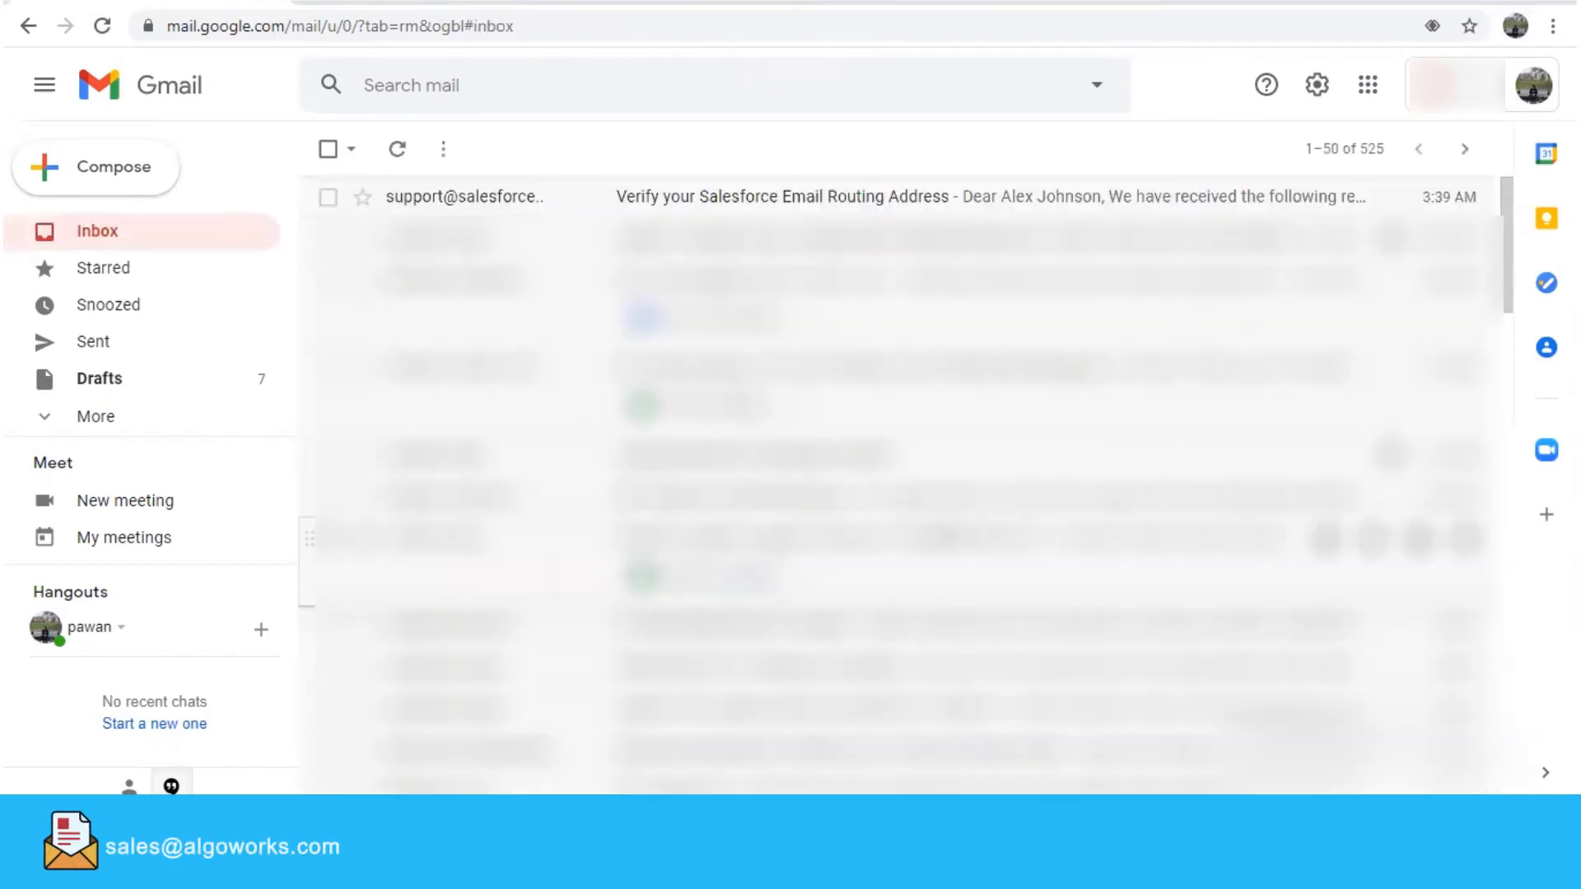
- Compose a new Gmail message addressed to the Email-to-Case routing address, with the subject "test case"
{"action": "left_click", "coordinate": [85, 169]}
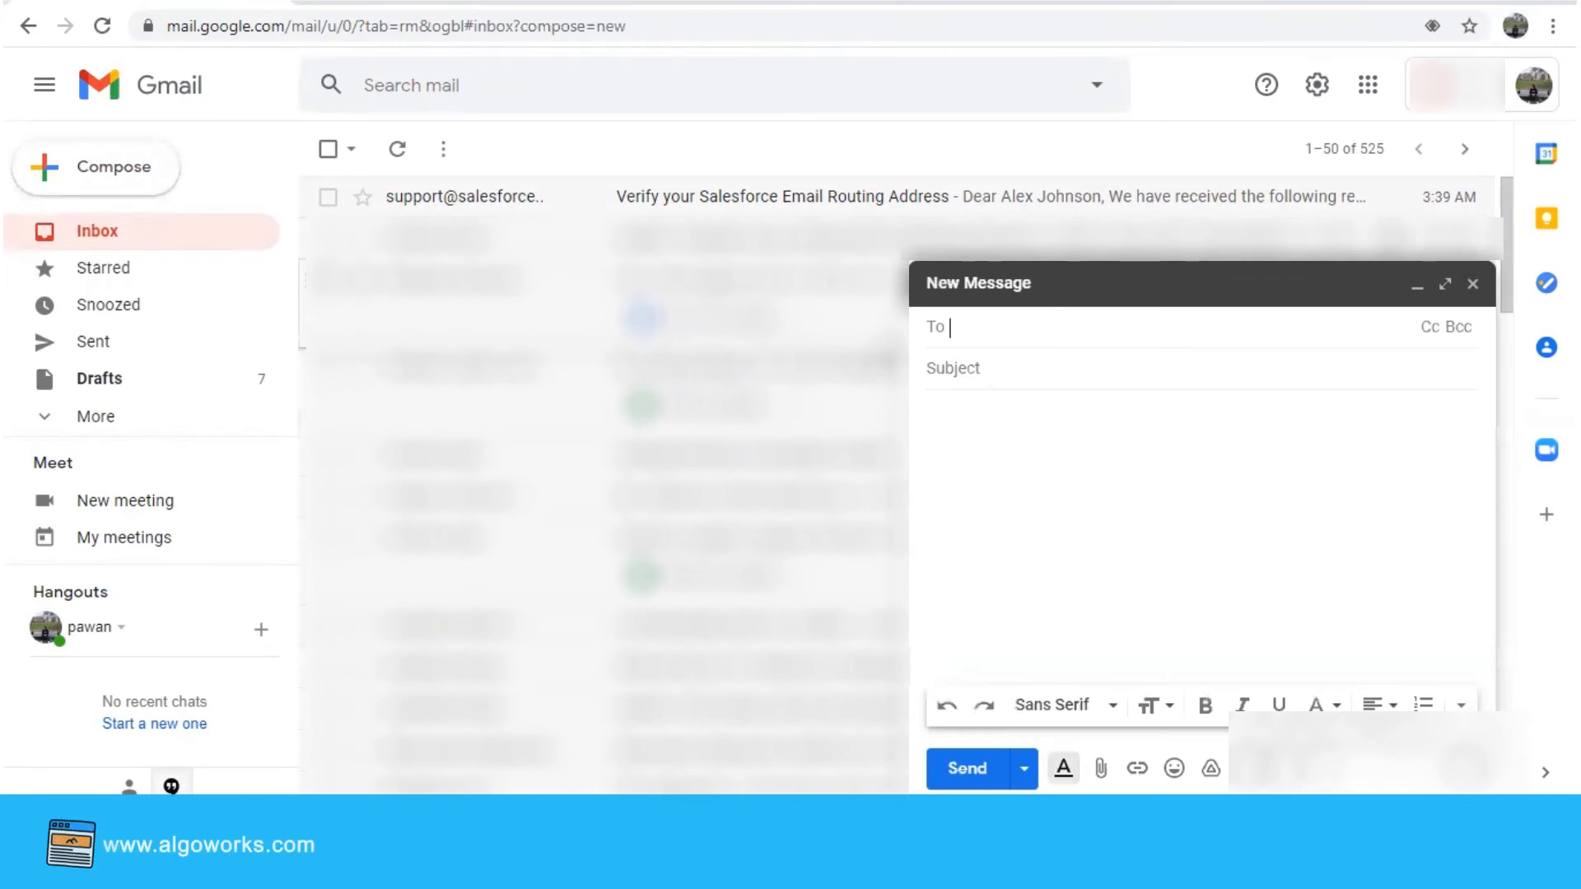
{"action": "type", "text": "pawa"}
{"action": "left_click", "coordinate": [1015, 387]}
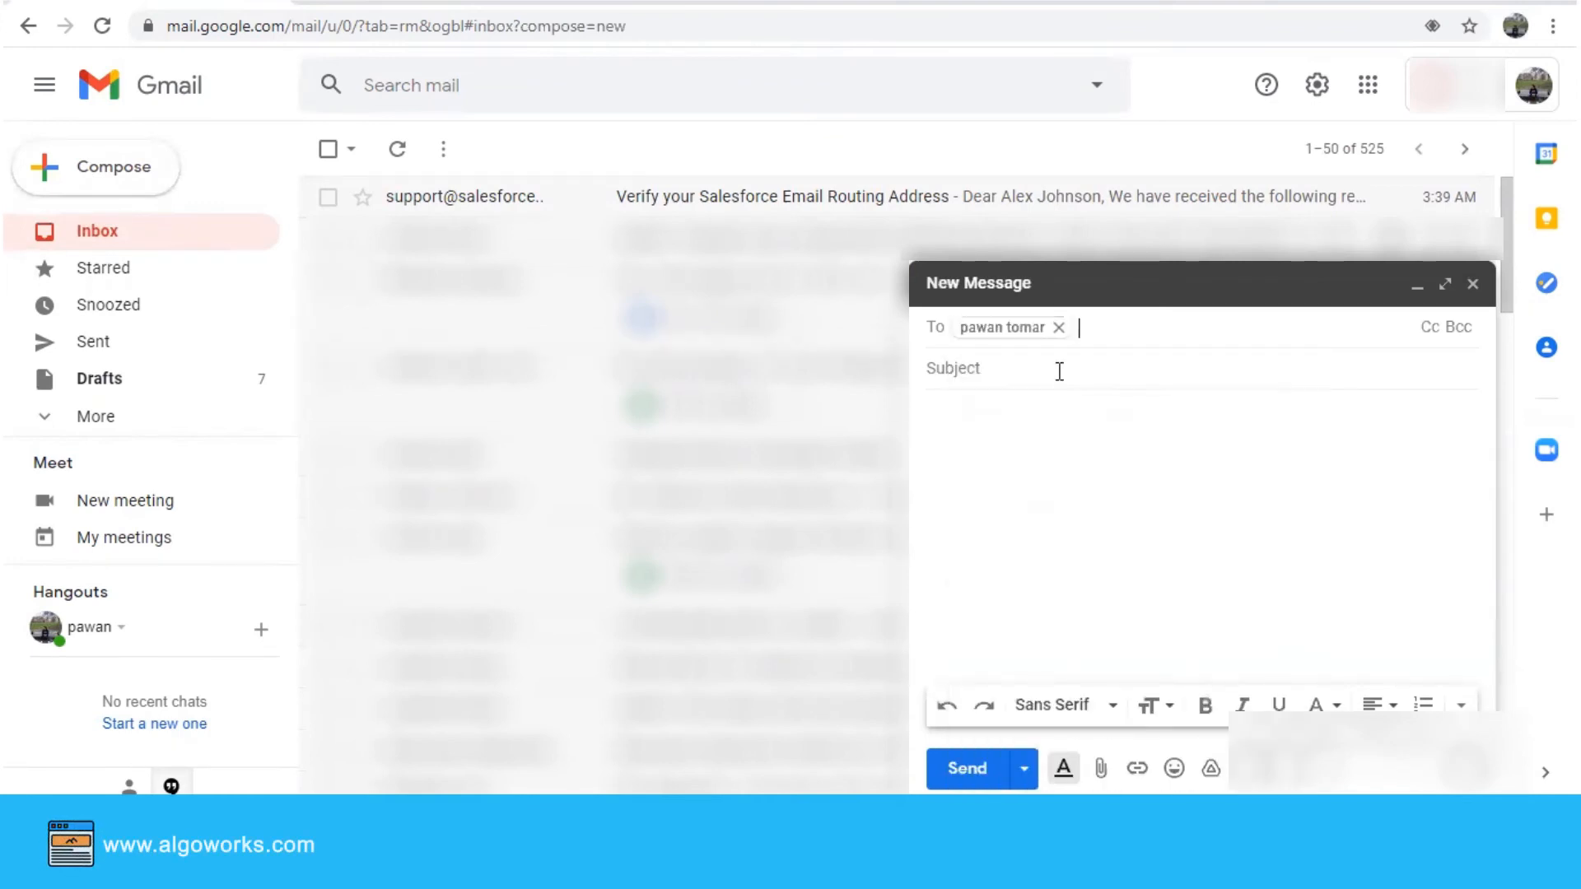
{"action": "left_click", "coordinate": [1057, 371]}
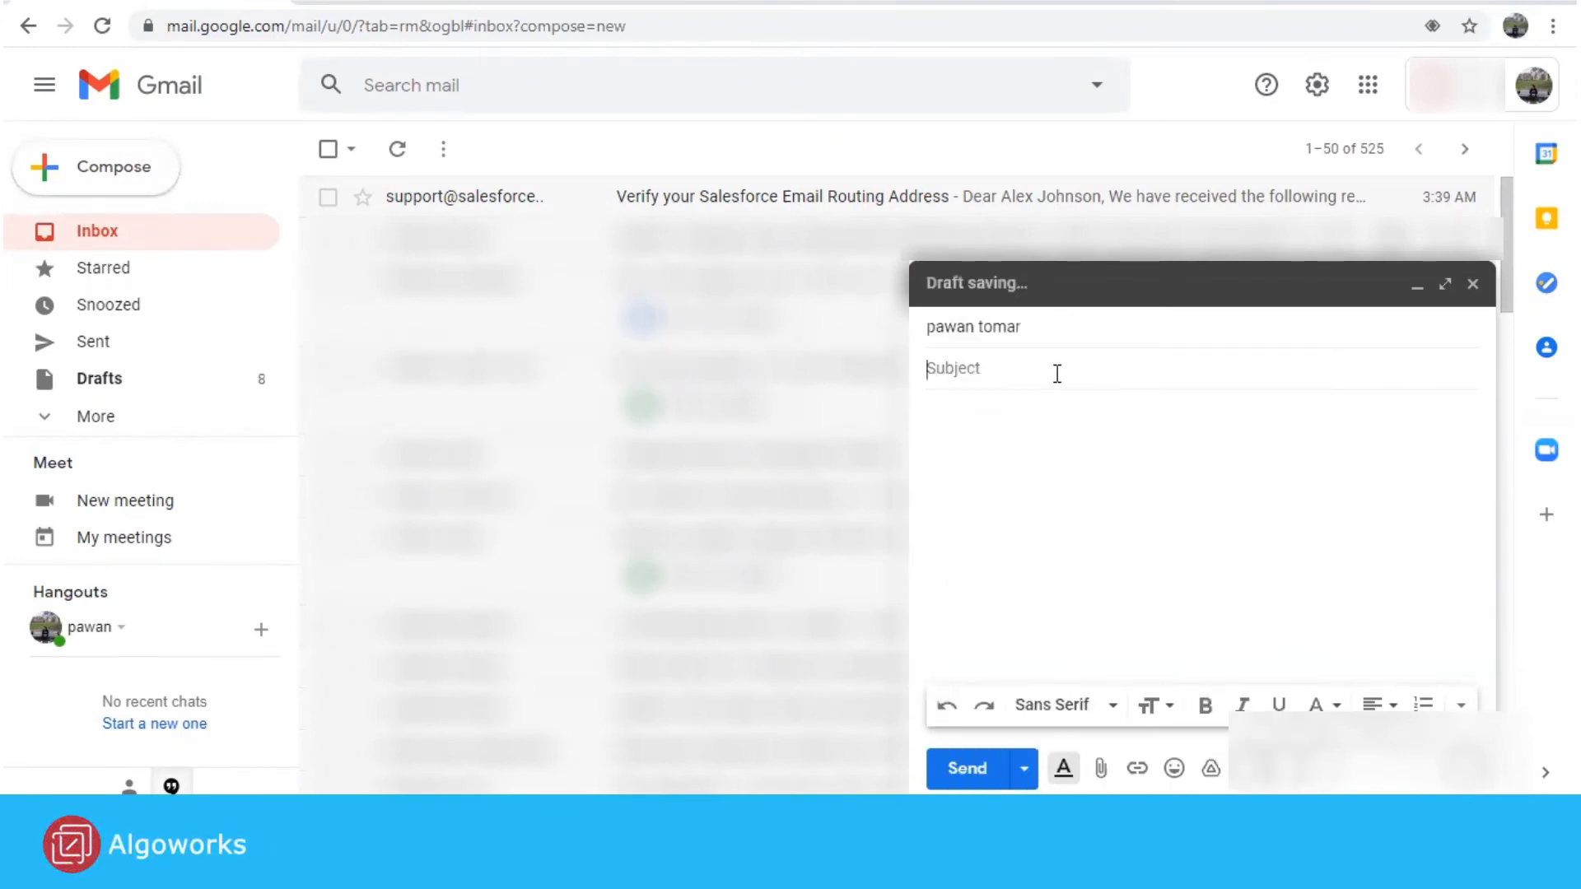
{"action": "type", "text": "test"}
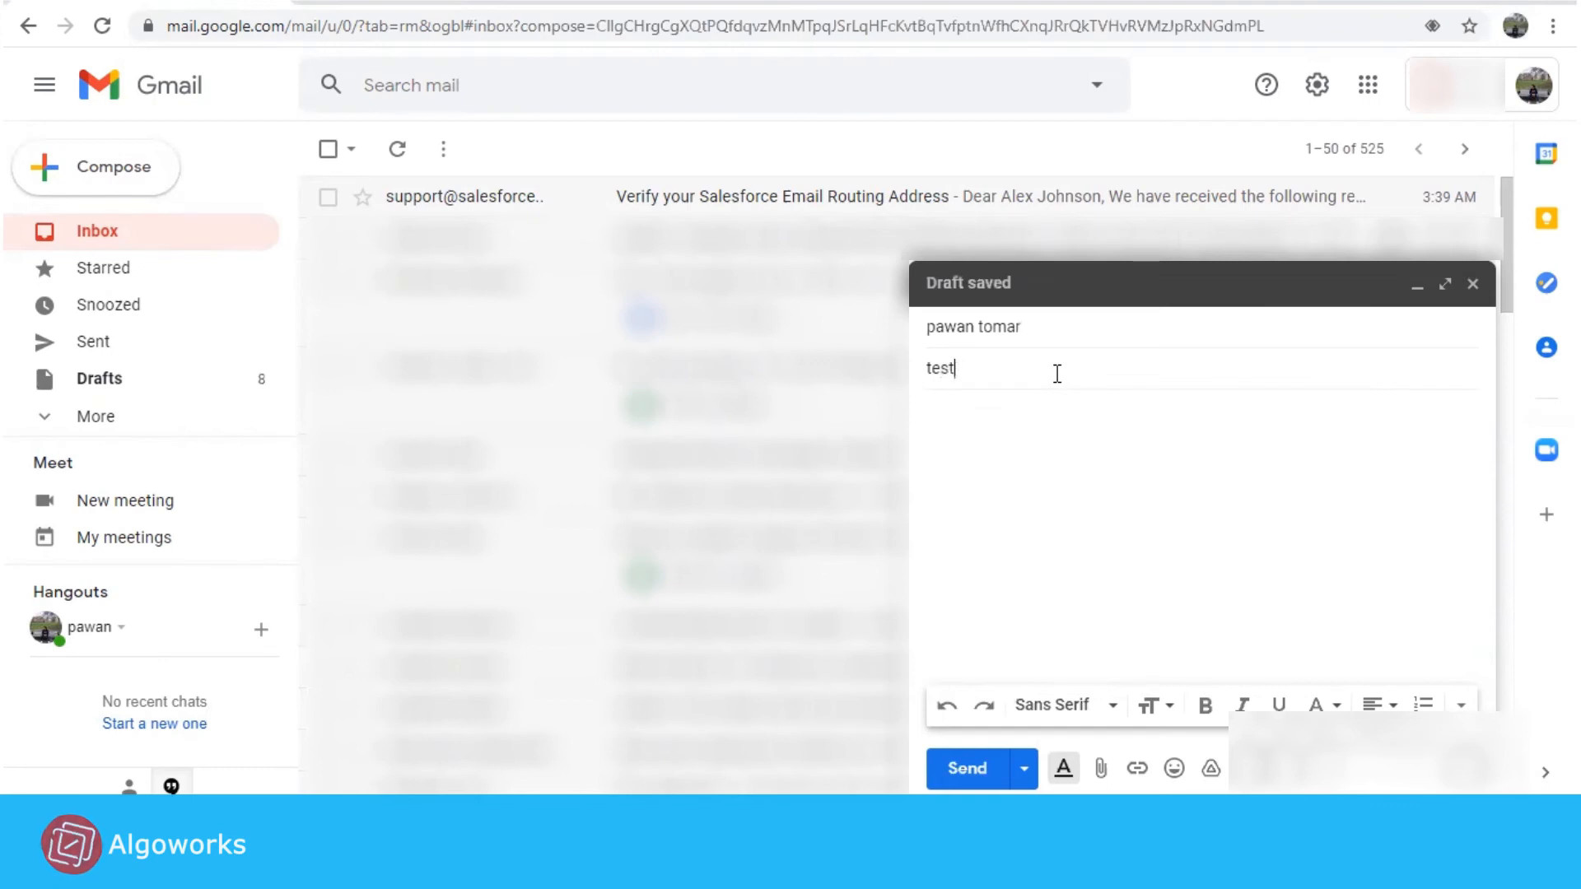
{"action": "type", "text": " case"}
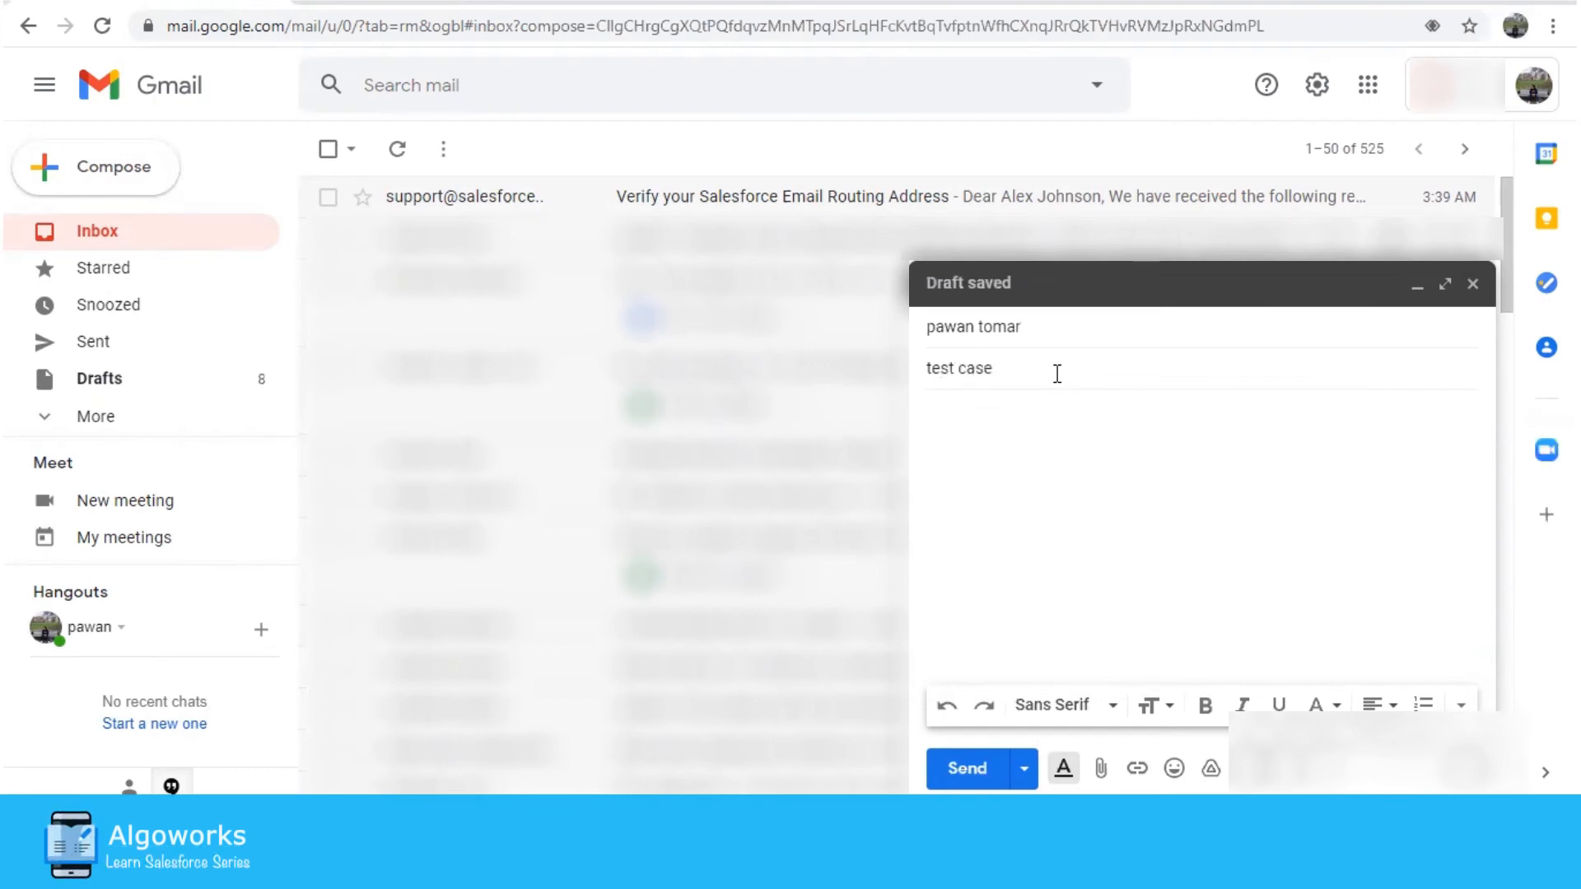
- Write the message body "Dear Team, Kindly assist...." on two lines and send the email
{"action": "left_click", "coordinate": [1062, 417]}
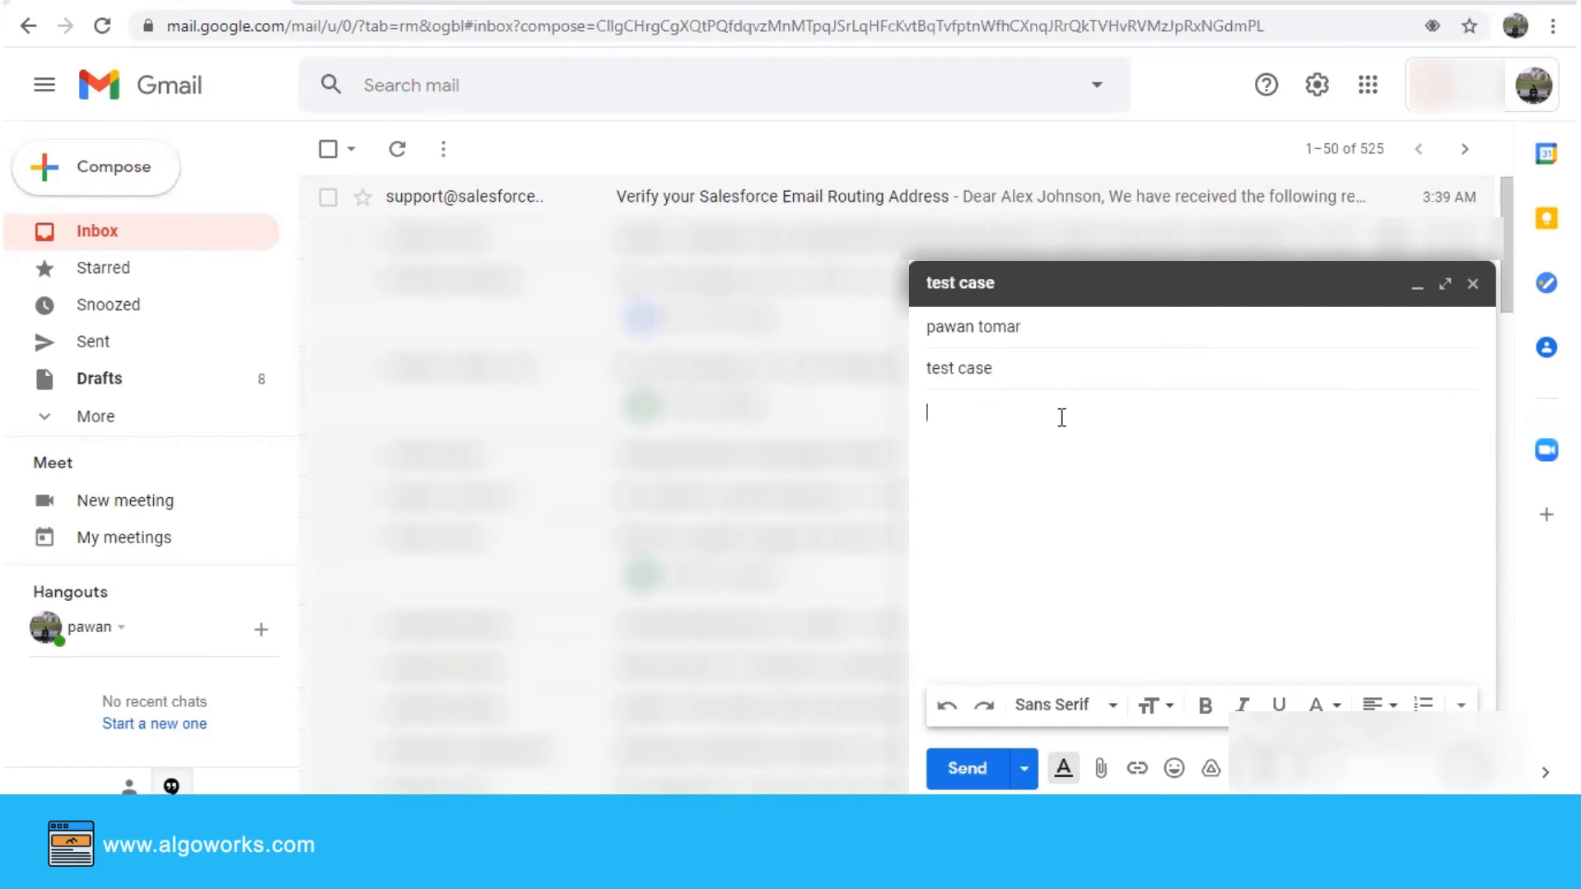
{"action": "type", "text": "Dera Team, "}
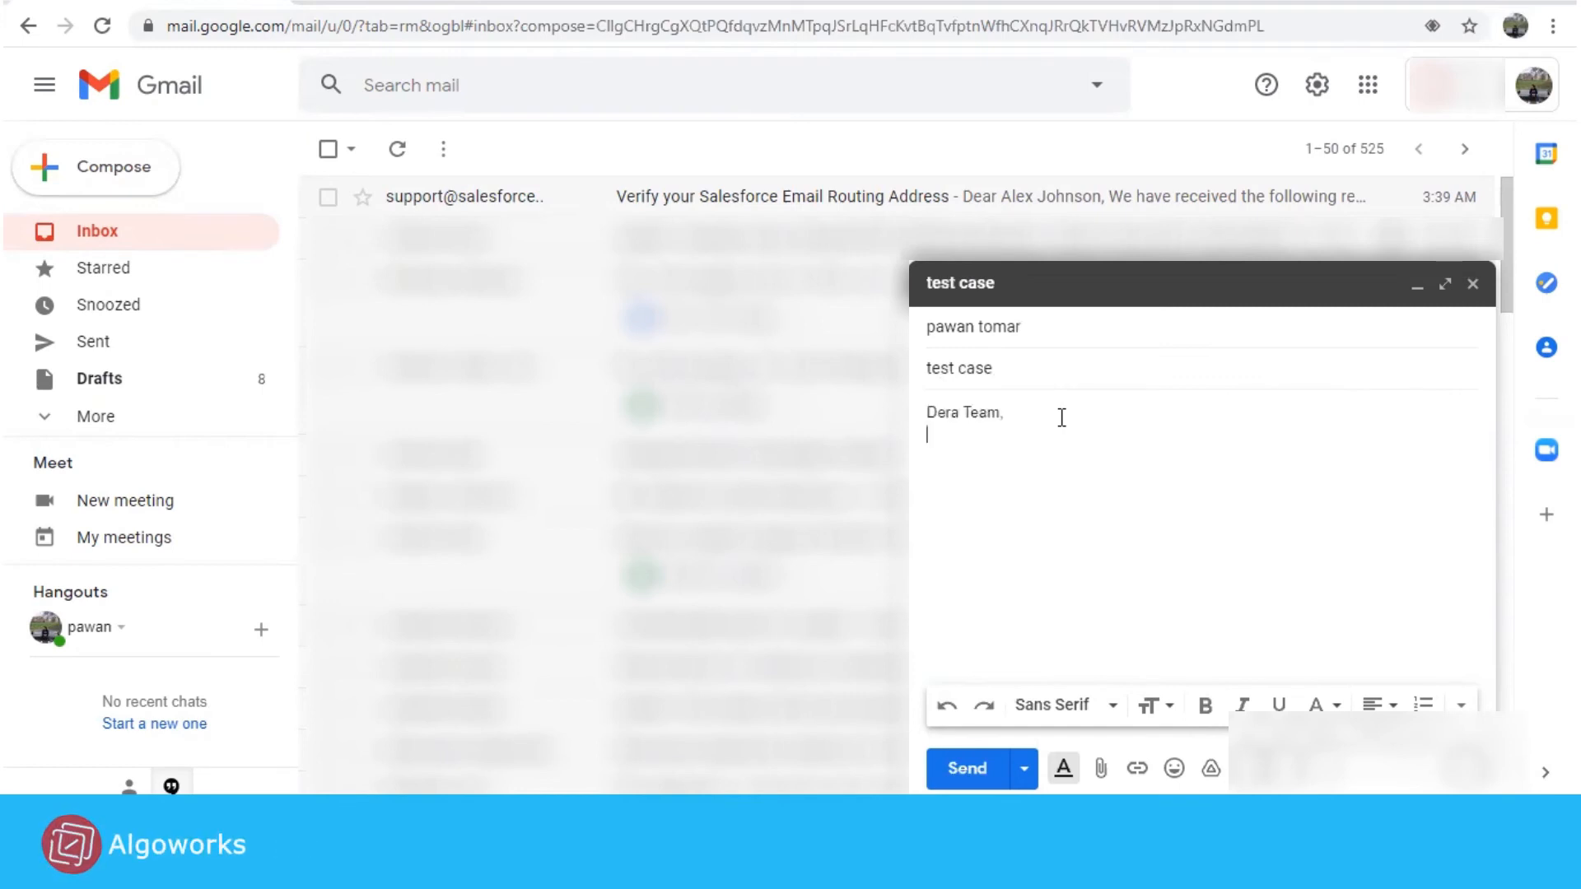
{"action": "type", "text": "Kindly as"}
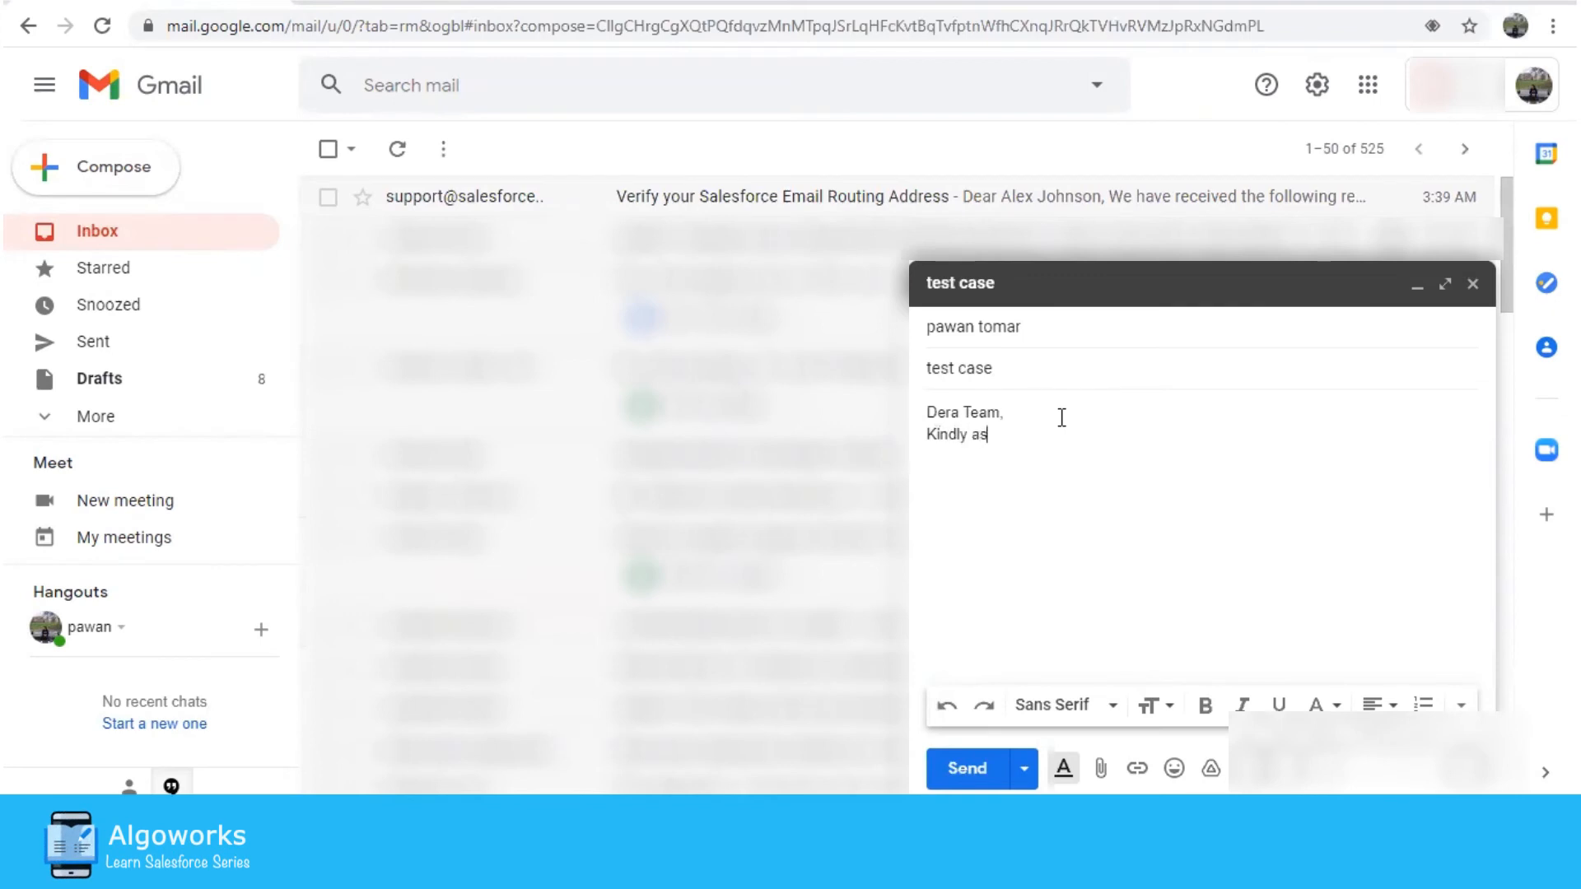
{"action": "type", "text": "sist...."}
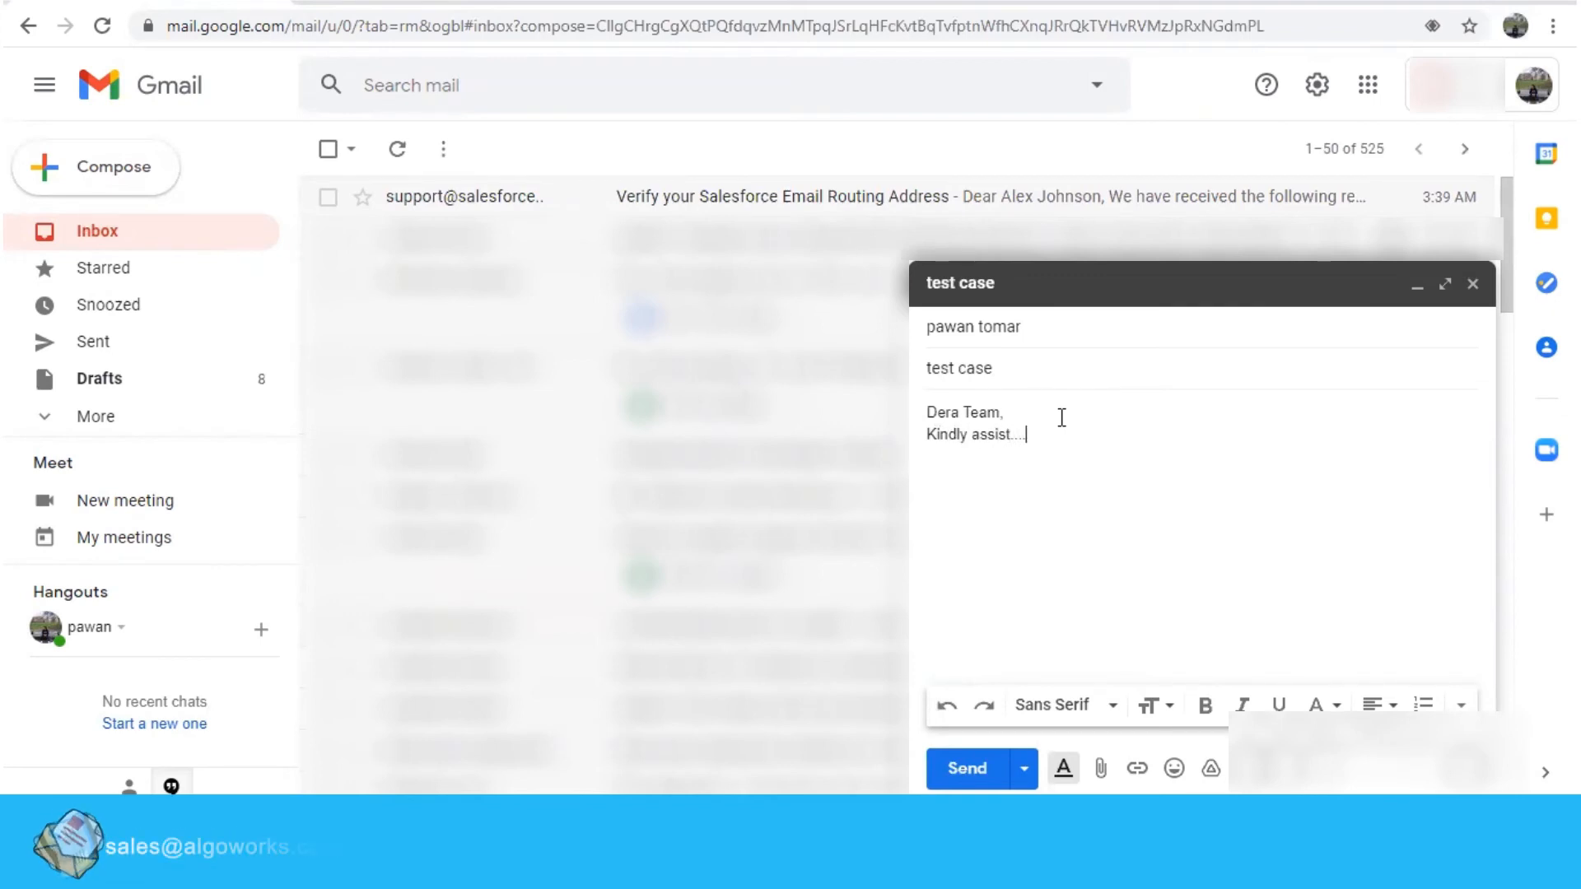
{"action": "double_click", "coordinate": [957, 415]}
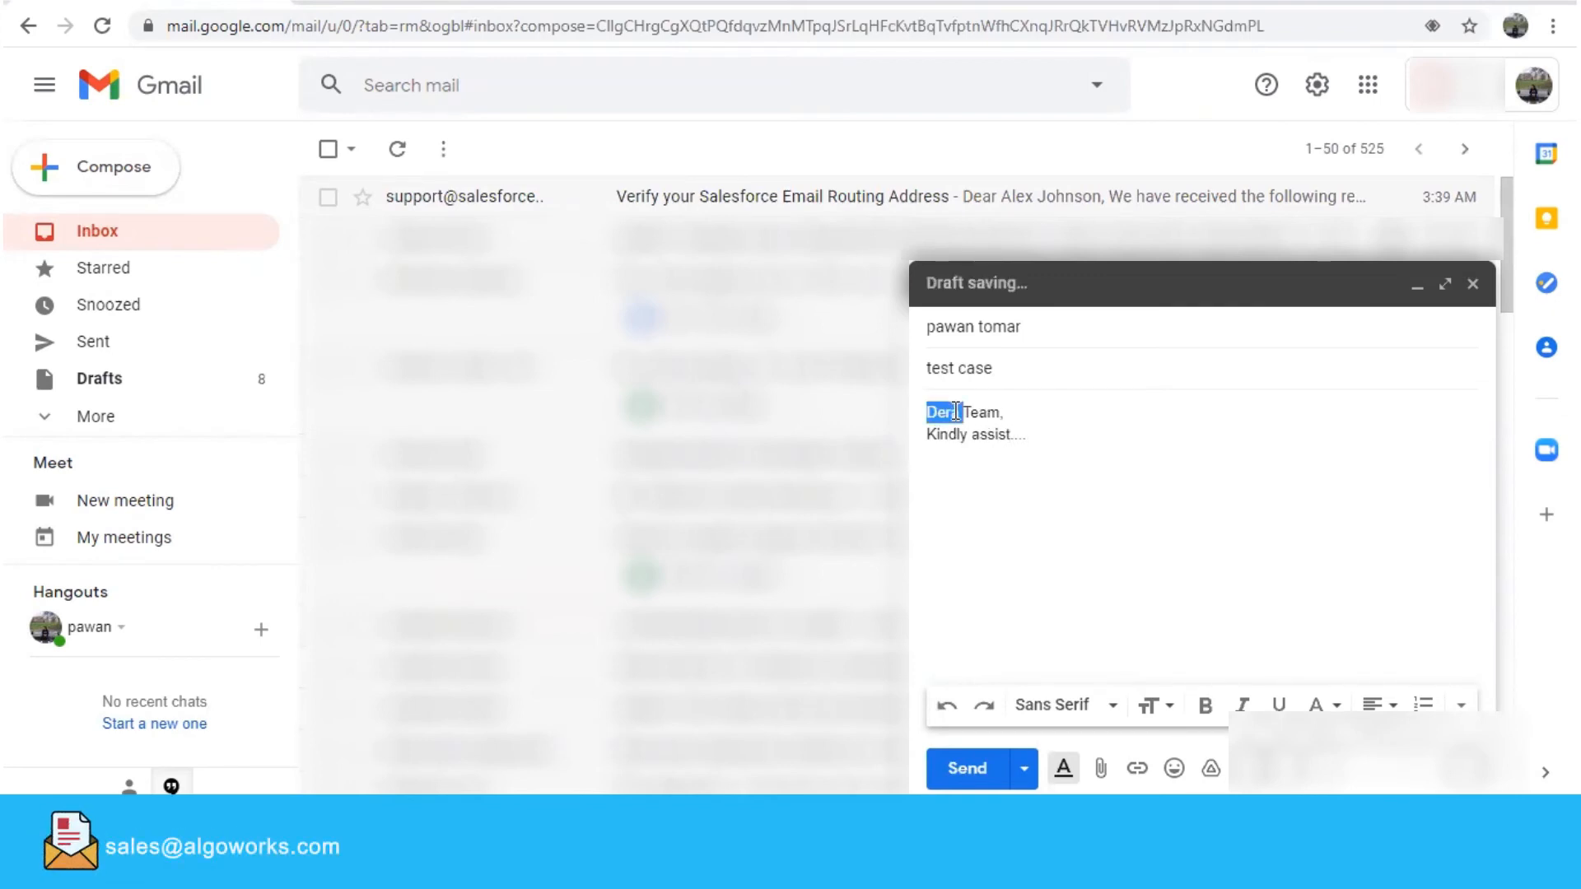
{"action": "type", "text": "Dear"}
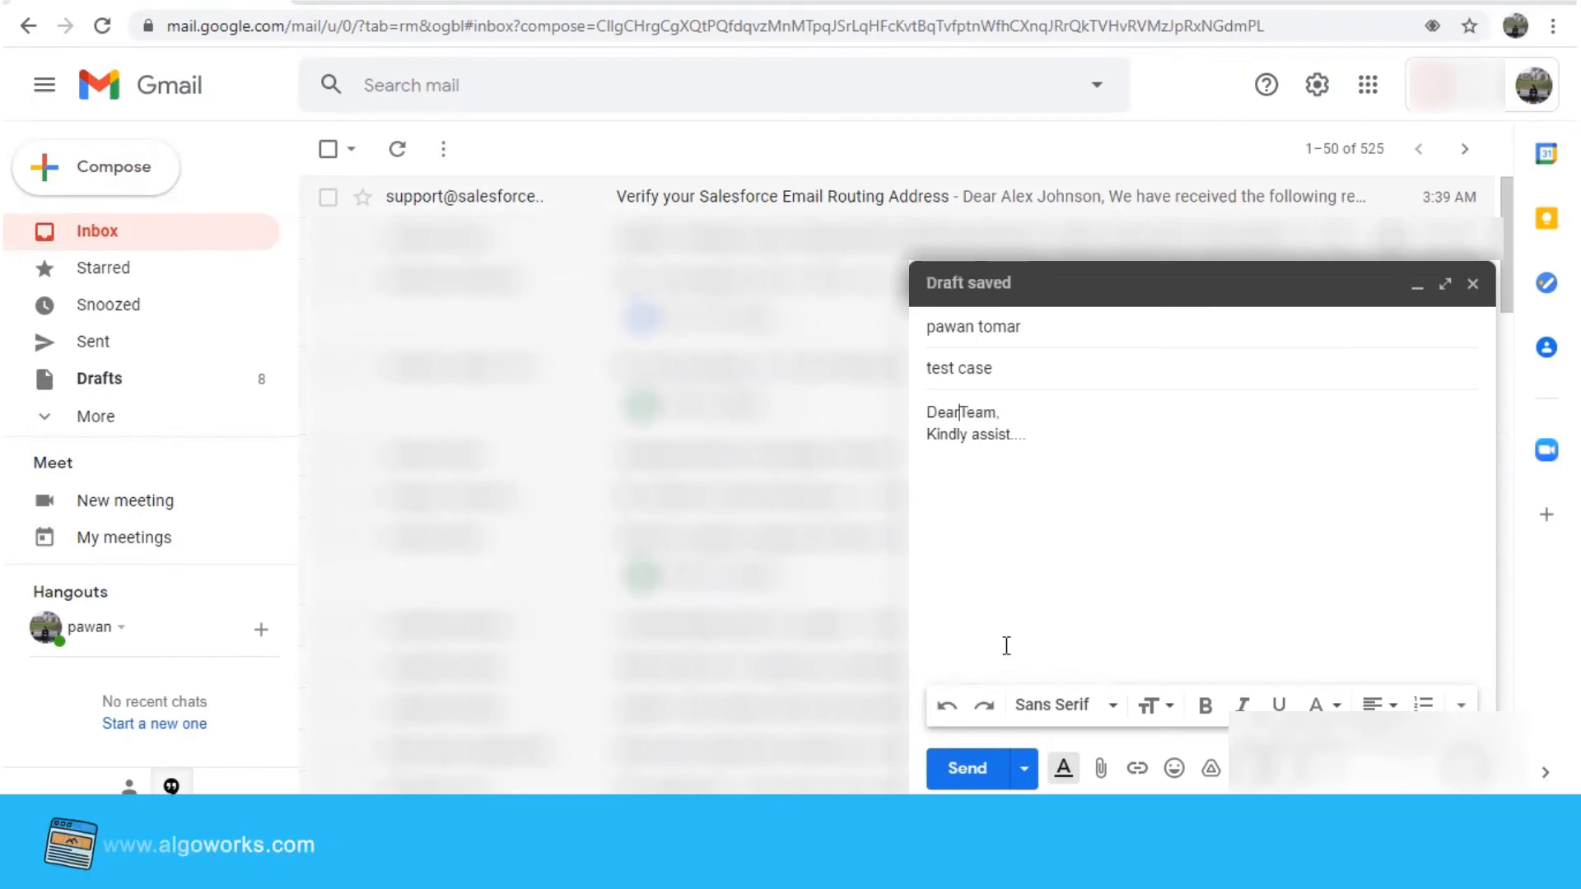
{"action": "left_click", "coordinate": [969, 768]}
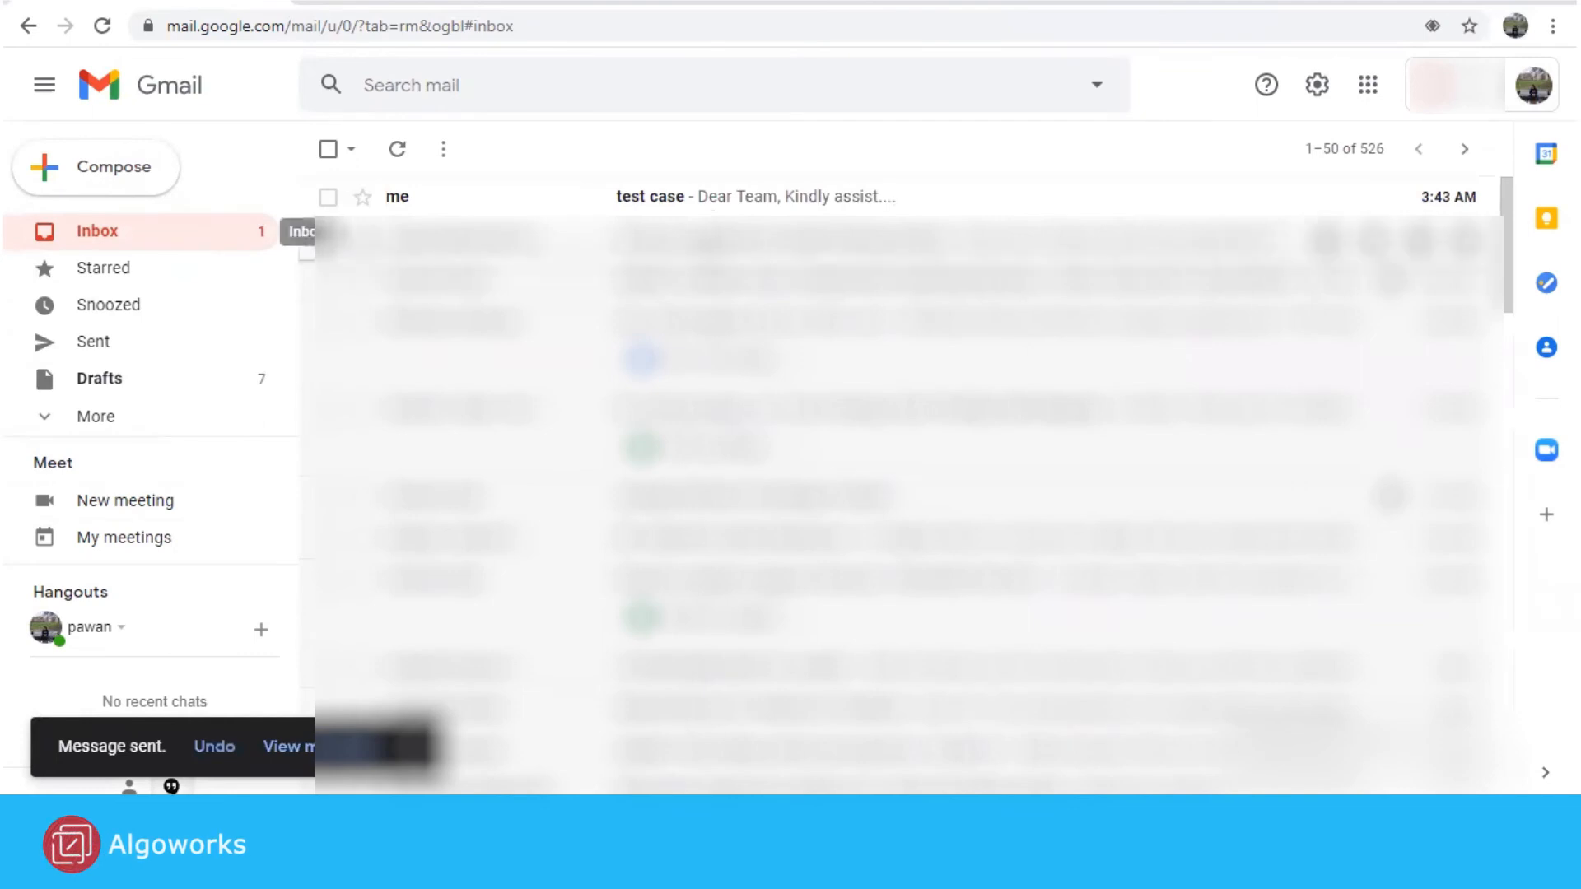
- Switch to Salesforce, display the All Open Cases list of the Cases object, and reload the page
{"action": "left_click", "coordinate": [672, 201]}
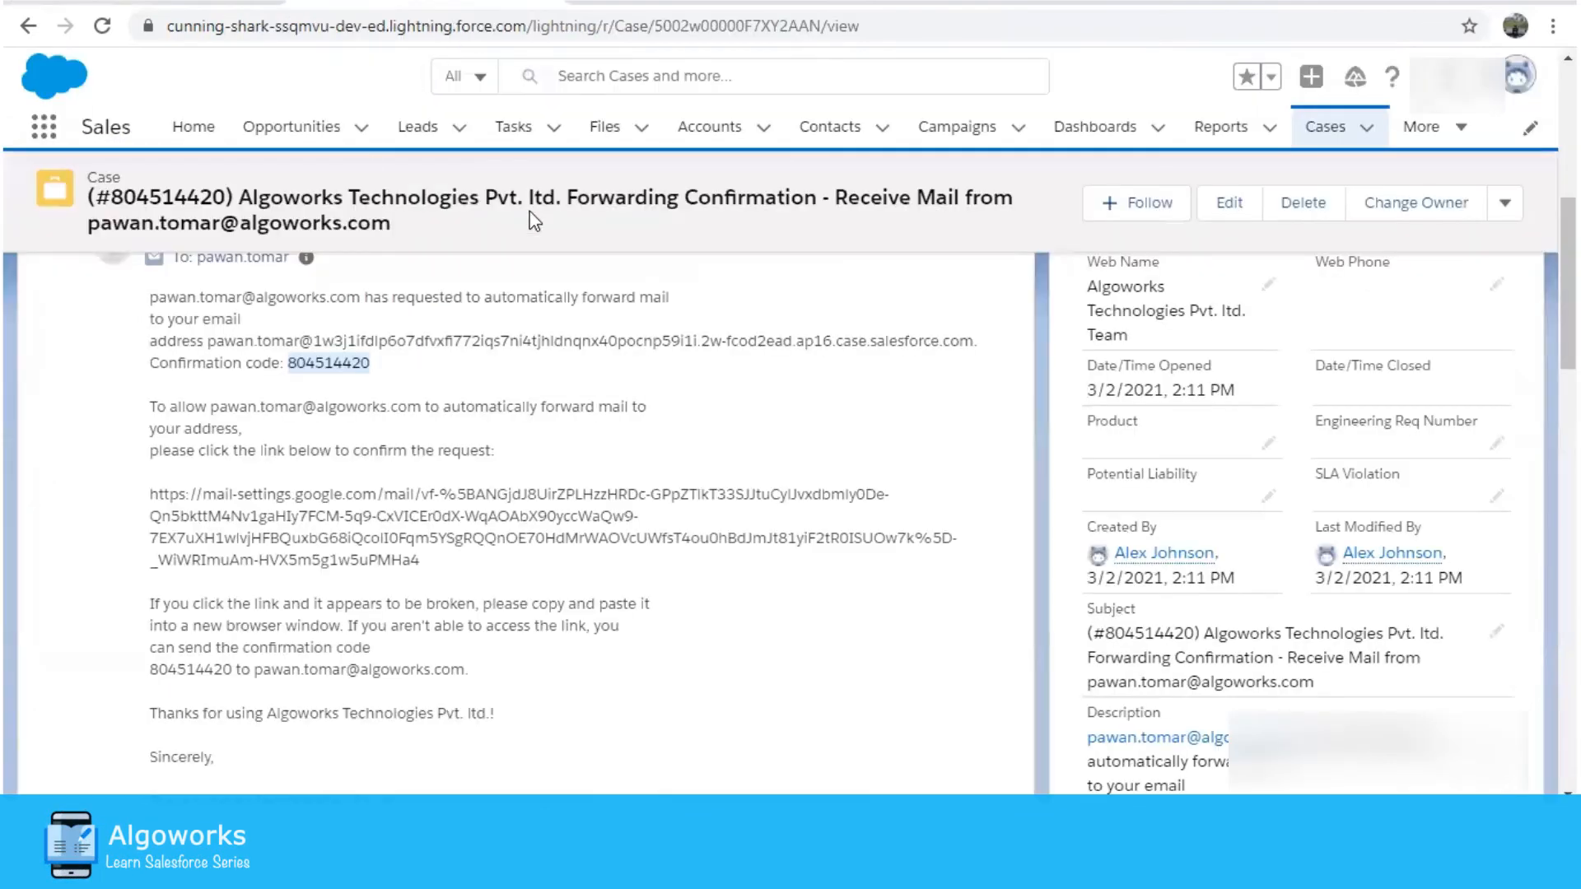
{"action": "left_click", "coordinate": [1317, 138]}
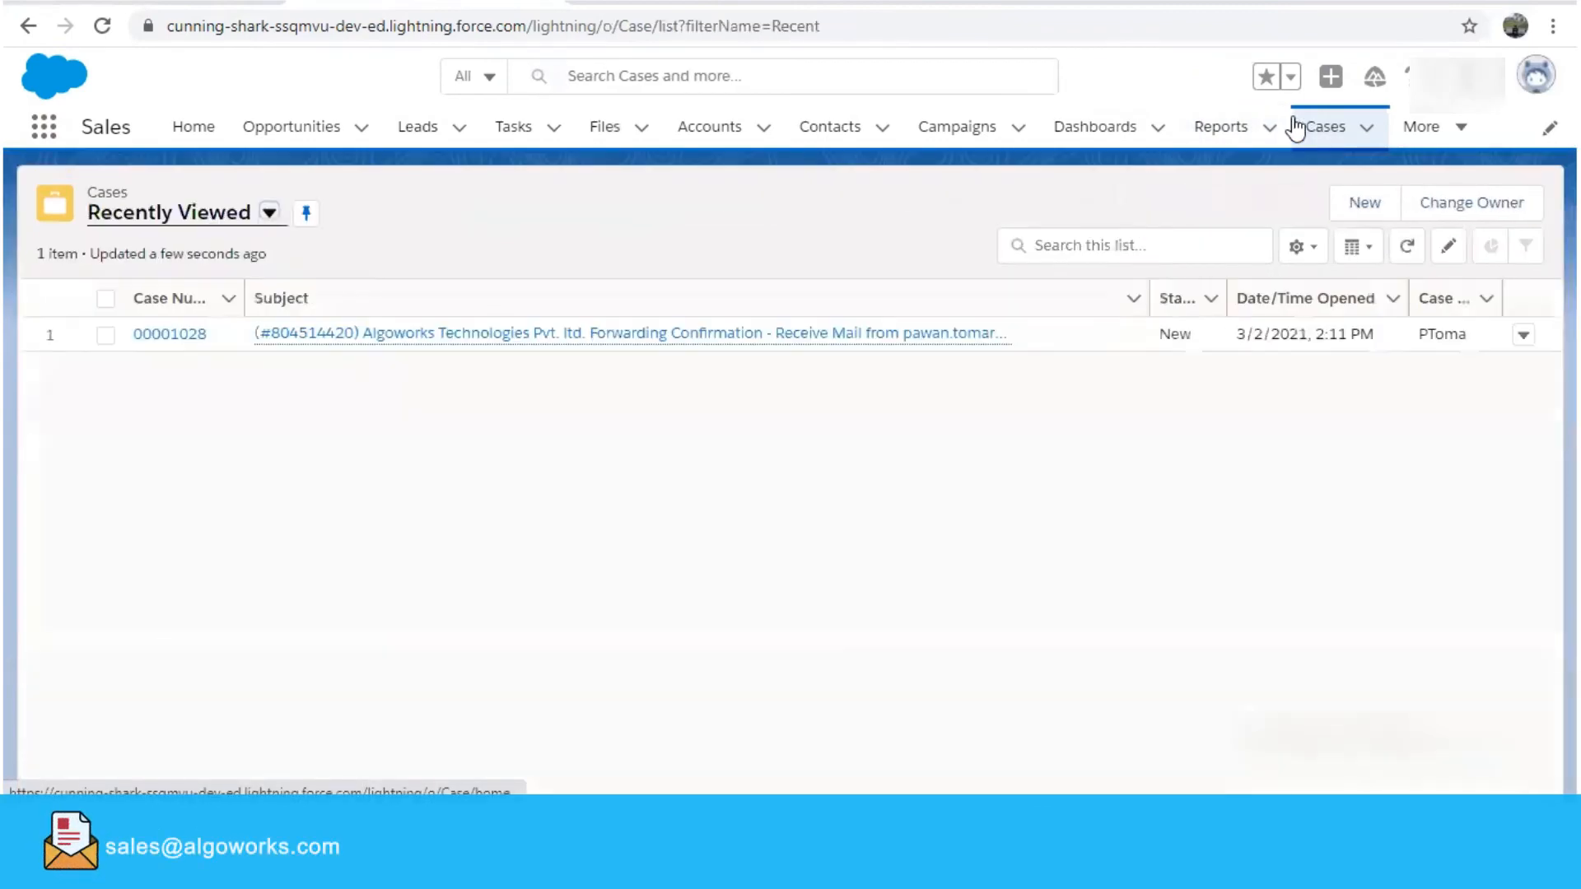
{"action": "left_click", "coordinate": [230, 214]}
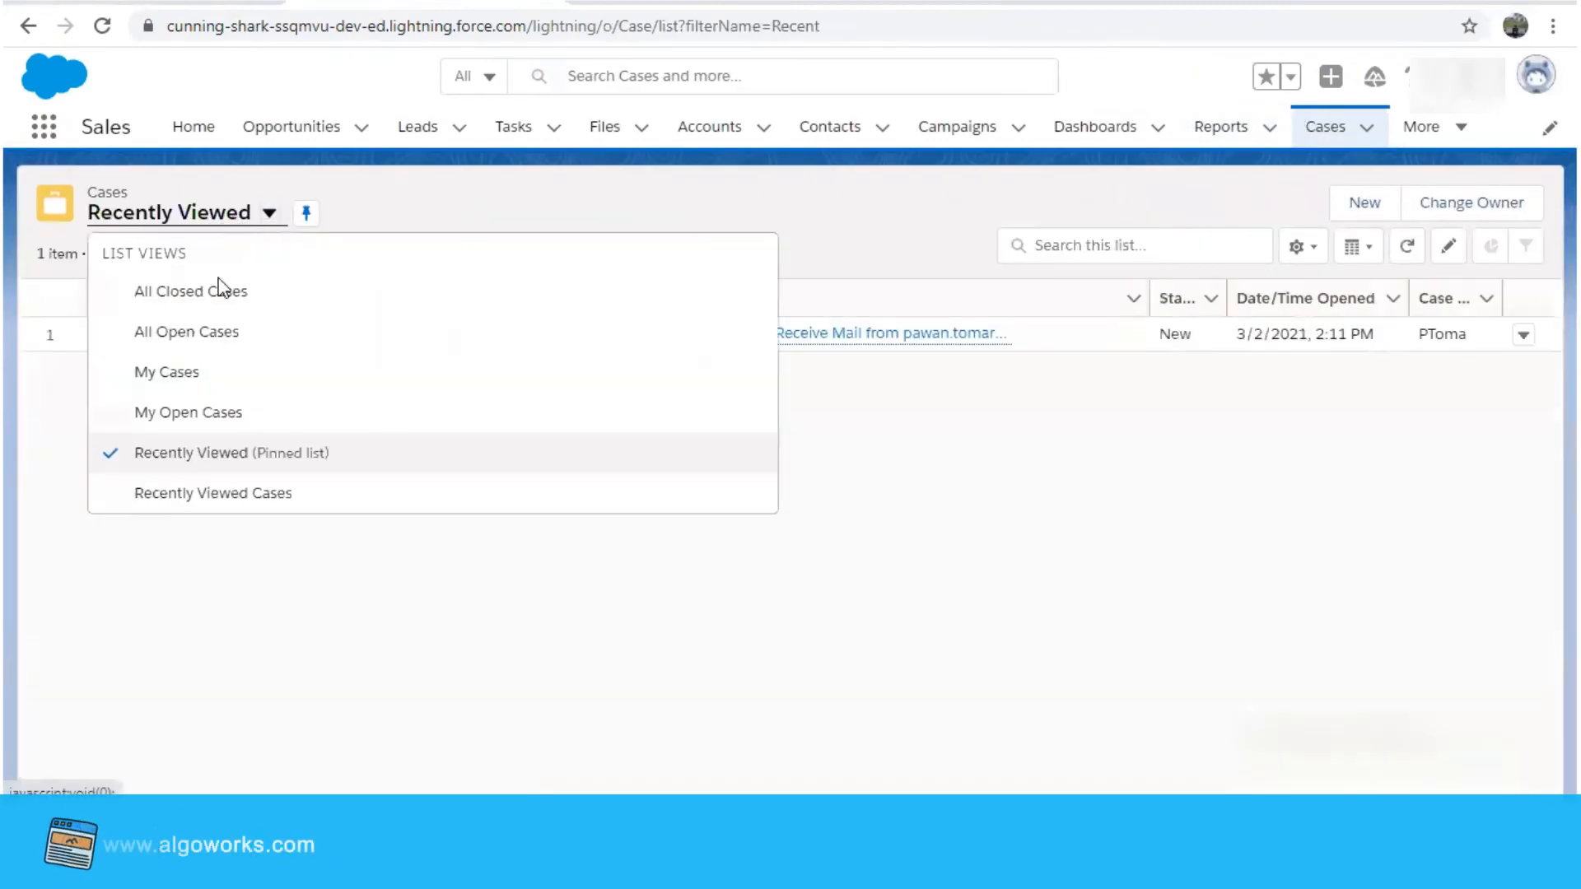
{"action": "left_click", "coordinate": [205, 331]}
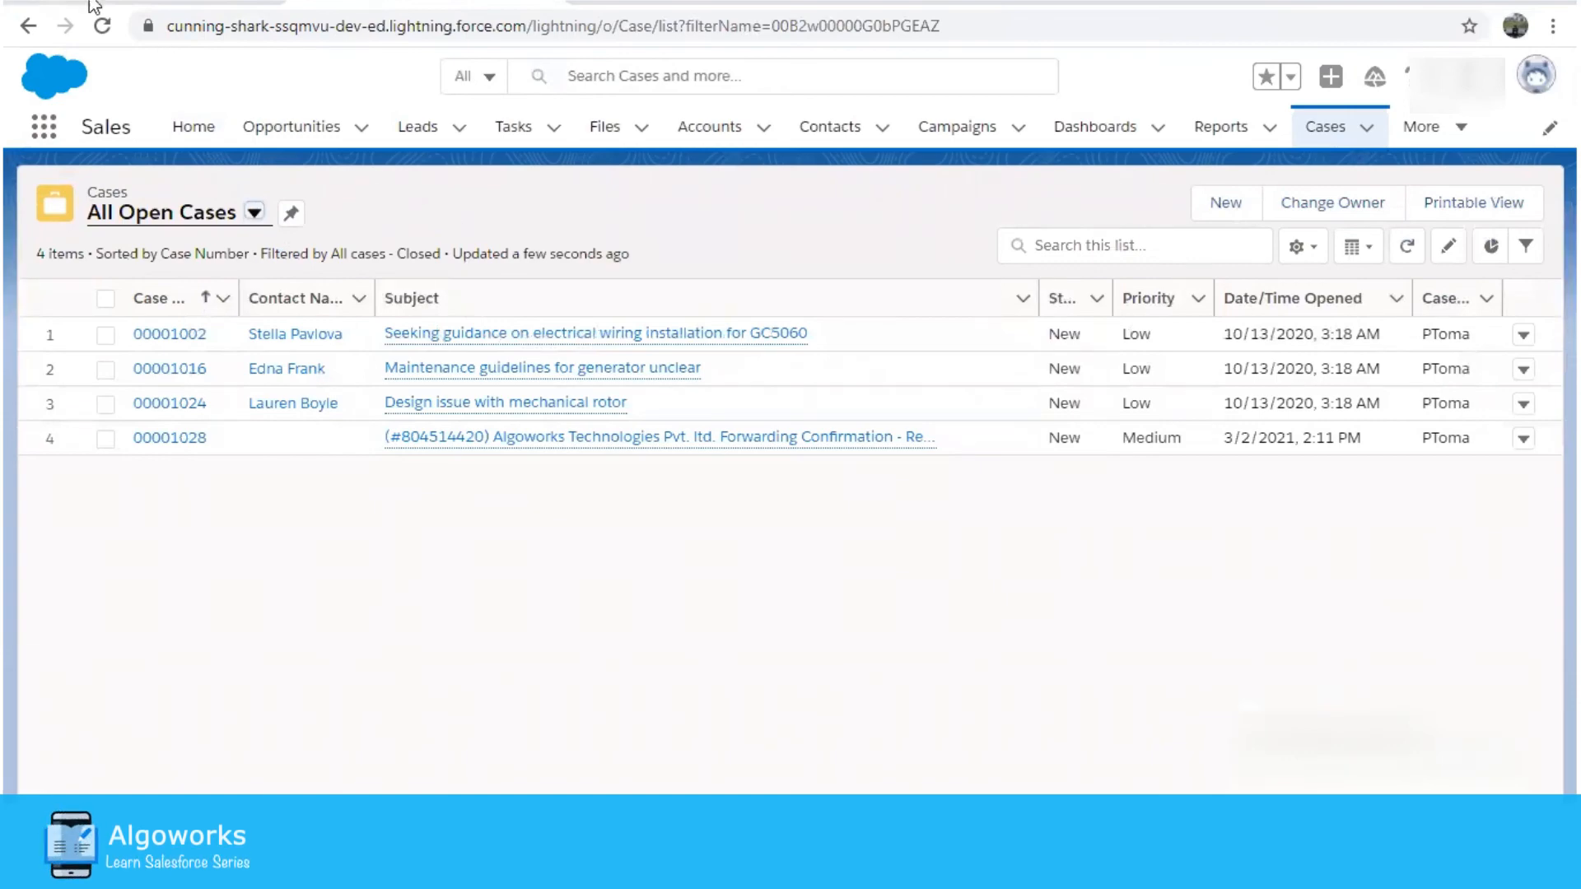
{"action": "left_click", "coordinate": [102, 25]}
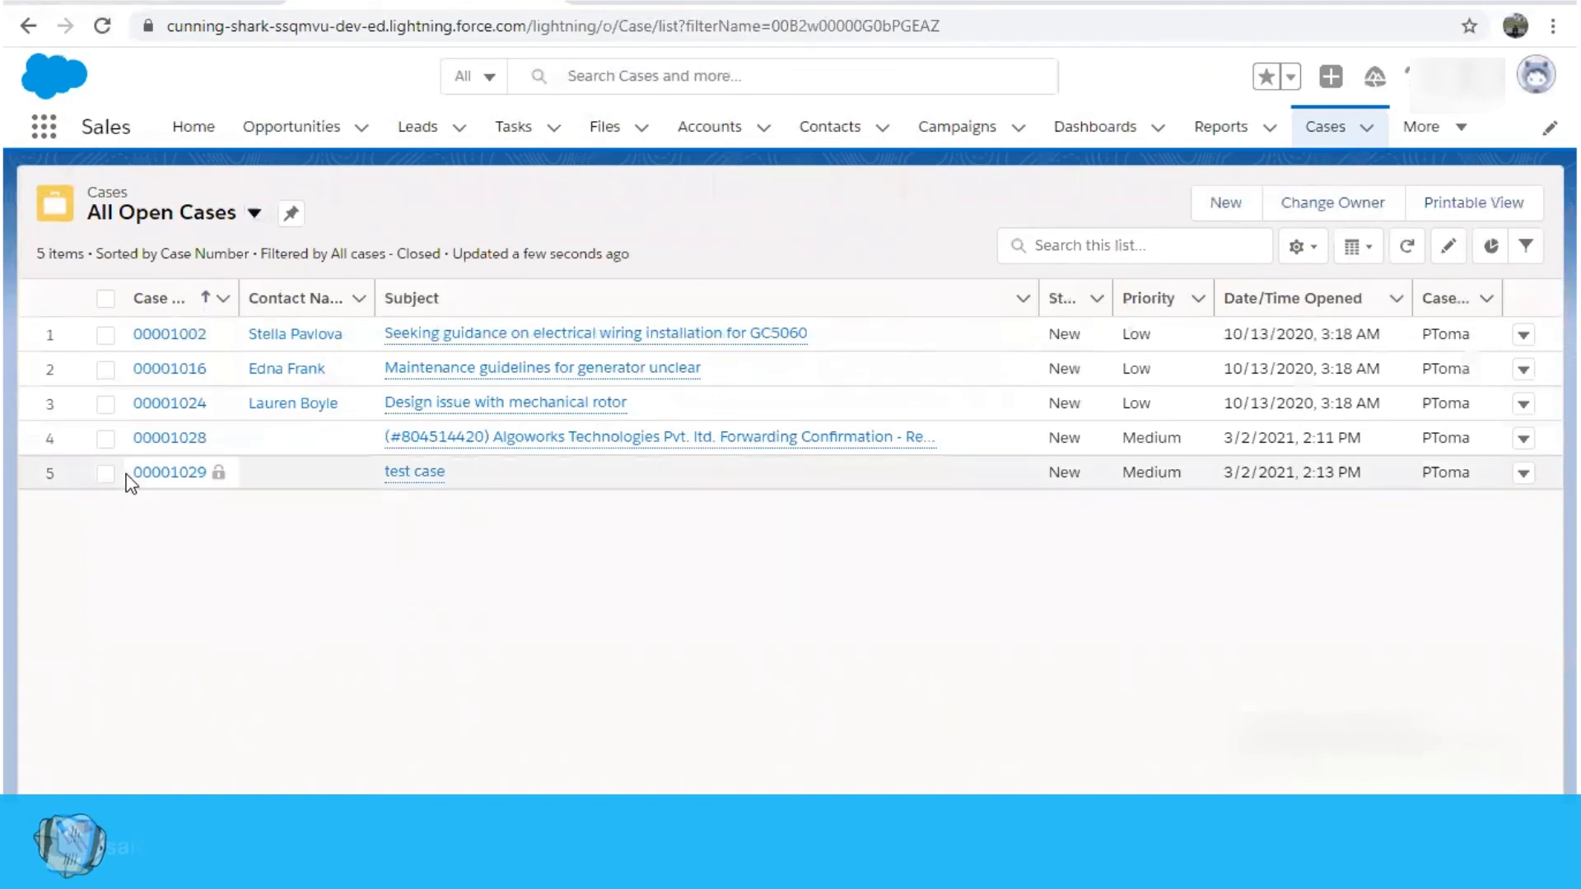
- Open the "test case" record and examine its email feed and details, including the owner, subject and description
{"action": "left_click", "coordinate": [534, 488]}
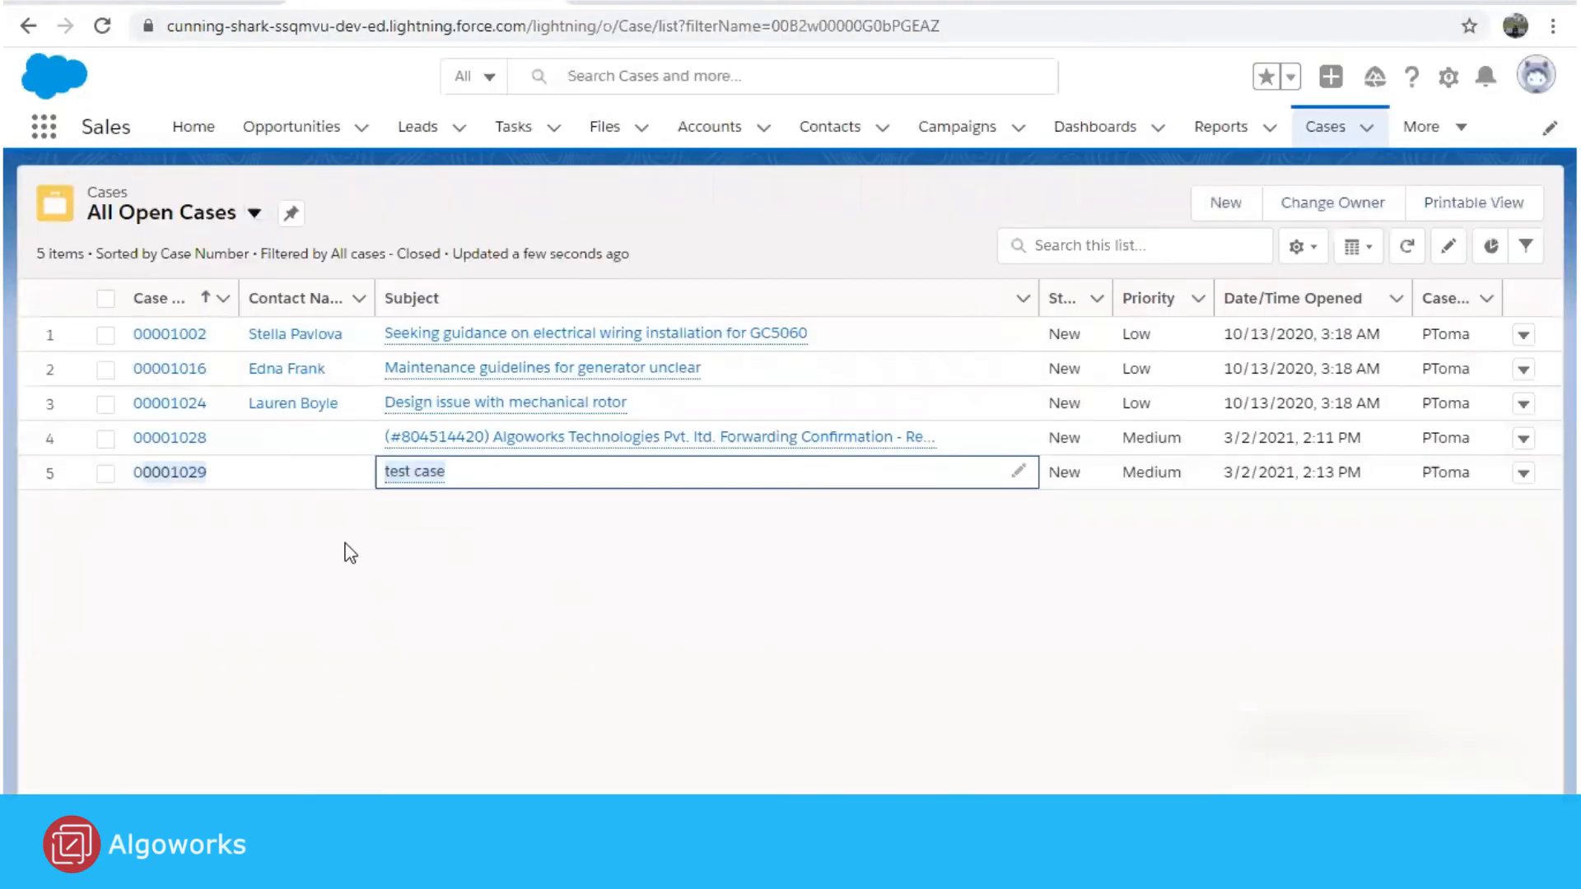
{"action": "left_click", "coordinate": [181, 472]}
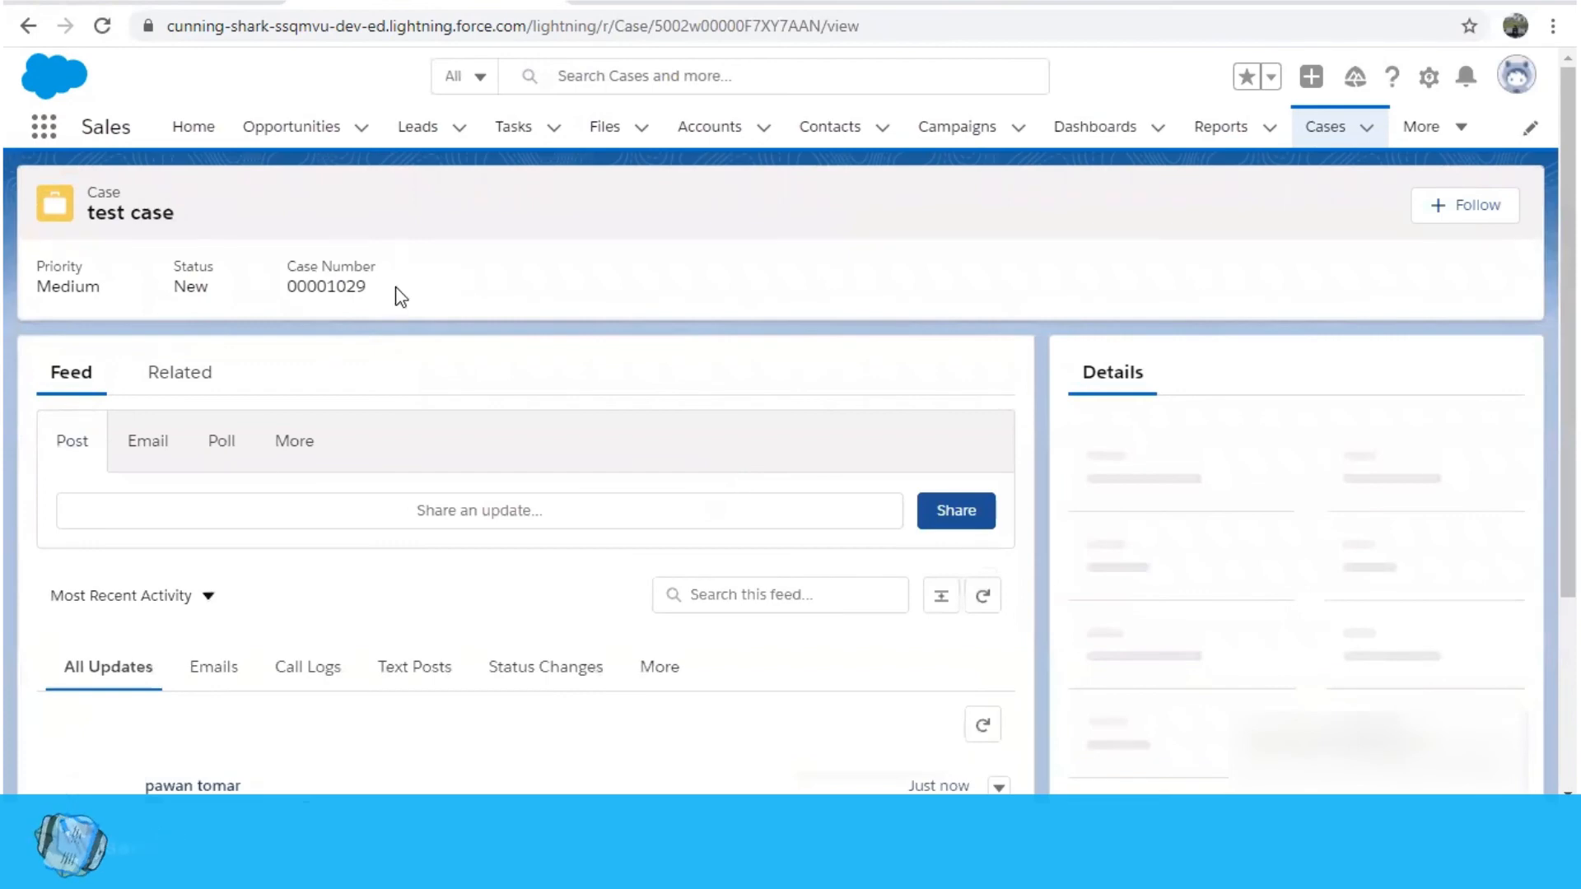
{"action": "scroll", "coordinate": [549, 458], "scroll_direction": "down", "scroll_amount": 3}
{"action": "scroll", "coordinate": [550, 462], "scroll_direction": "down", "scroll_amount": 3}
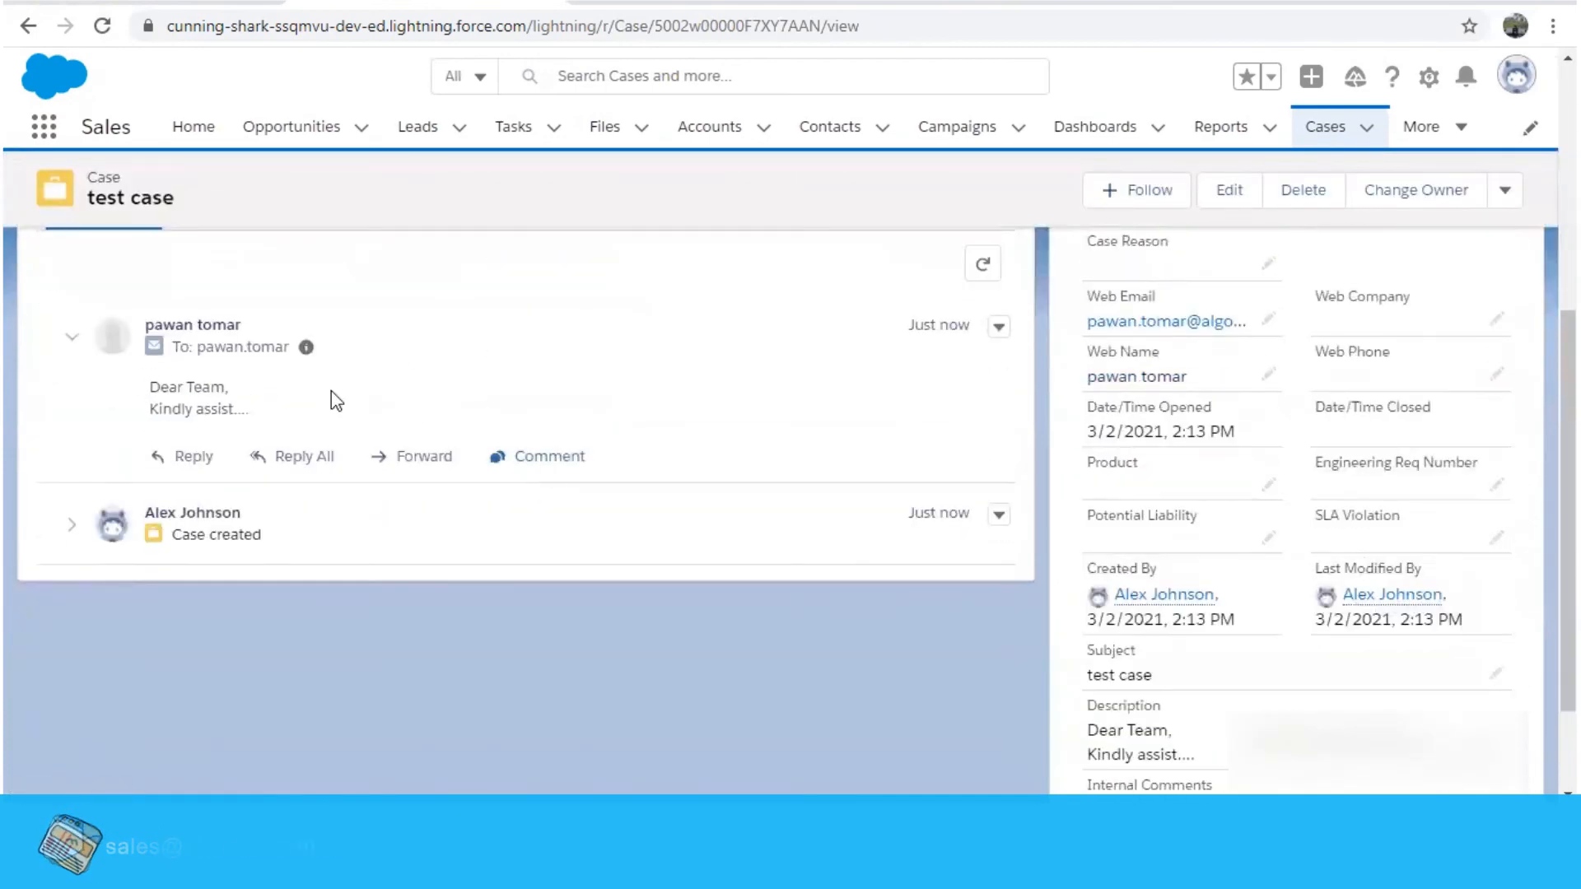
{"action": "left_click_drag", "start_coordinate": [287, 415], "coordinate": [150, 400]}
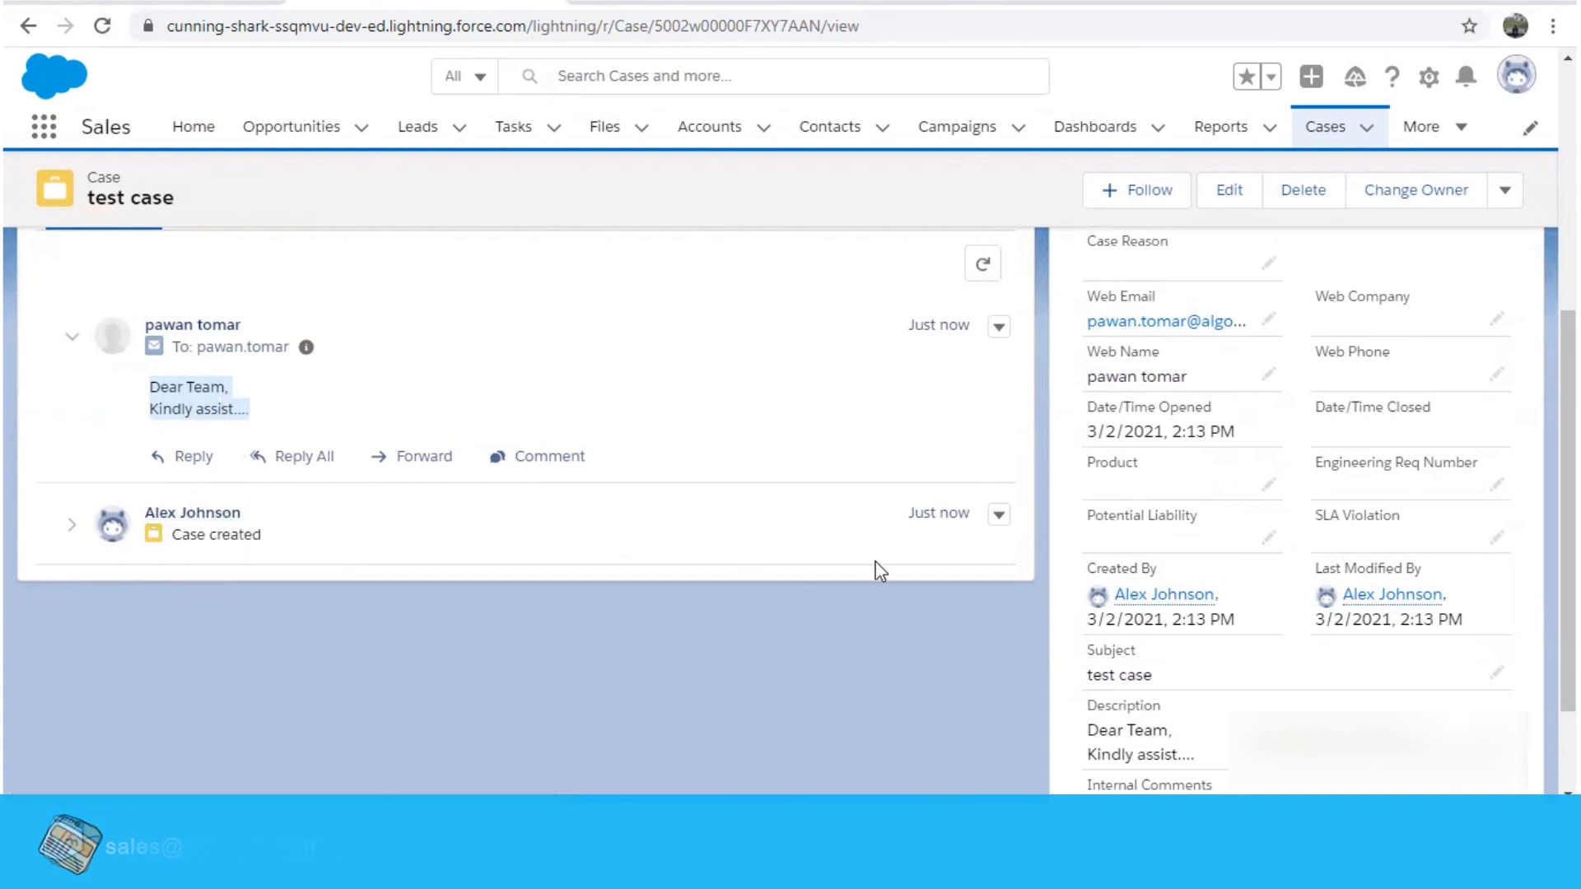
{"action": "scroll", "coordinate": [1034, 660], "scroll_direction": "down", "scroll_amount": 1}
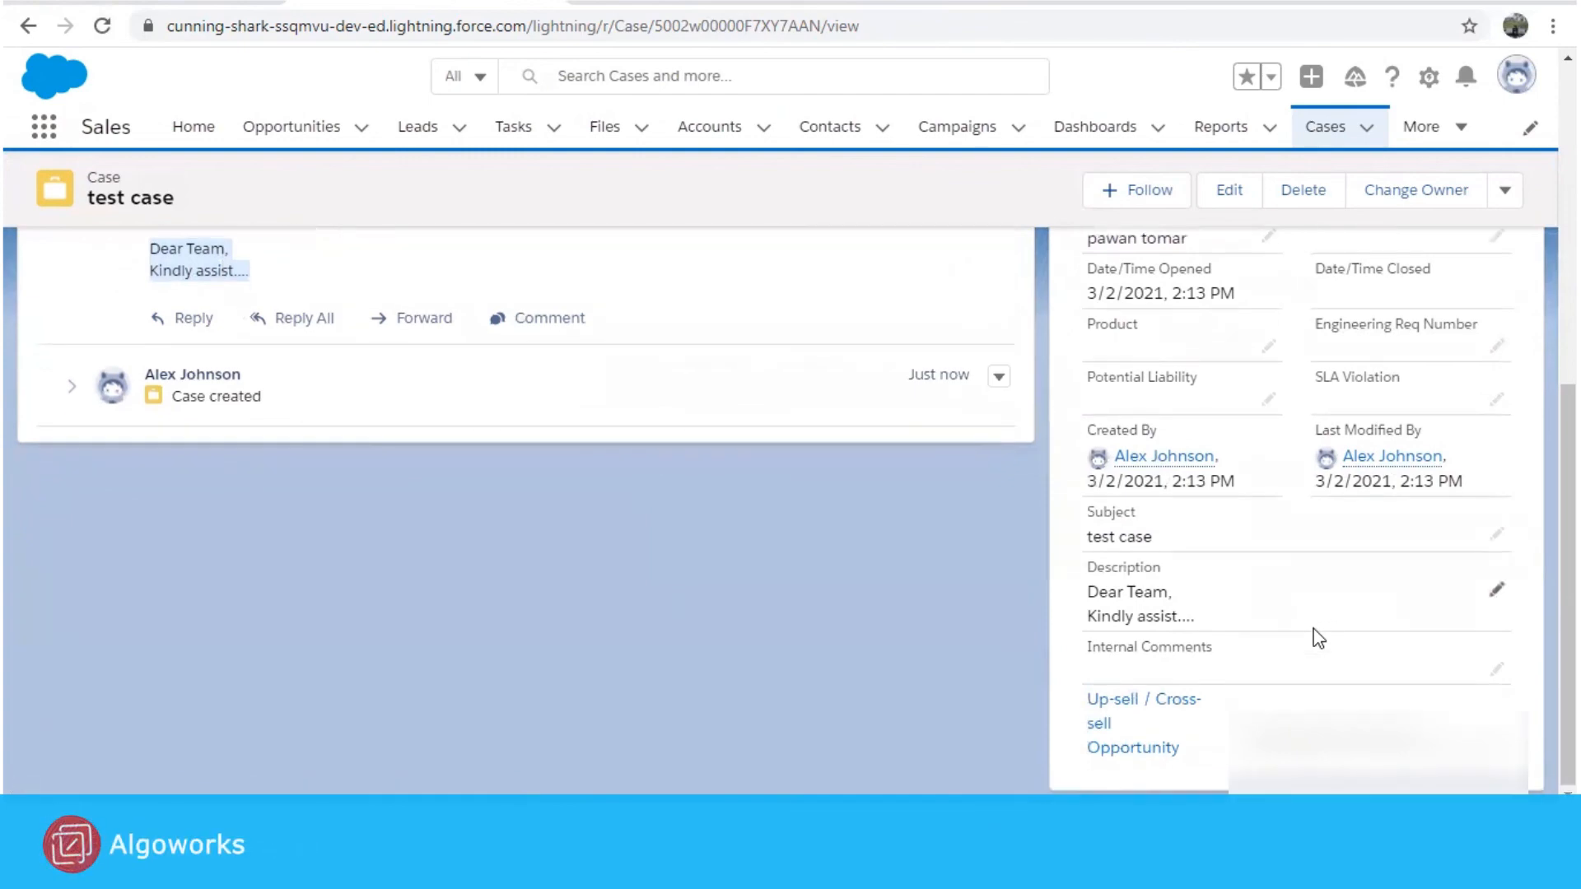
{"action": "scroll", "coordinate": [1315, 639], "scroll_direction": "up", "scroll_amount": 3}
{"action": "scroll", "coordinate": [1319, 638], "scroll_direction": "up", "scroll_amount": 5}
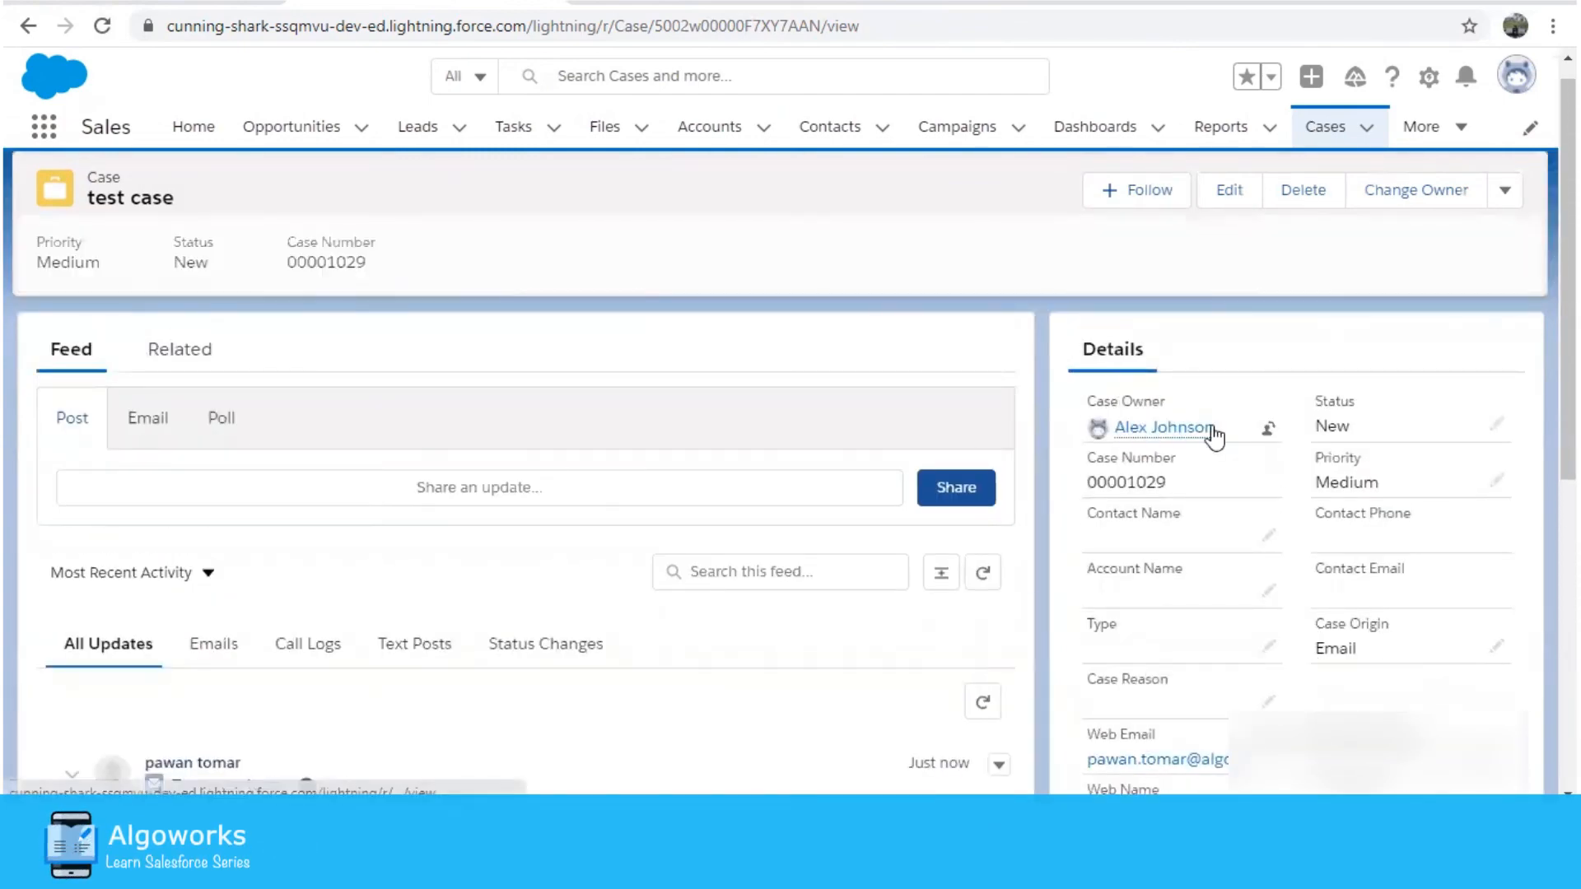
{"action": "mouse_move", "coordinate": [1198, 443]}
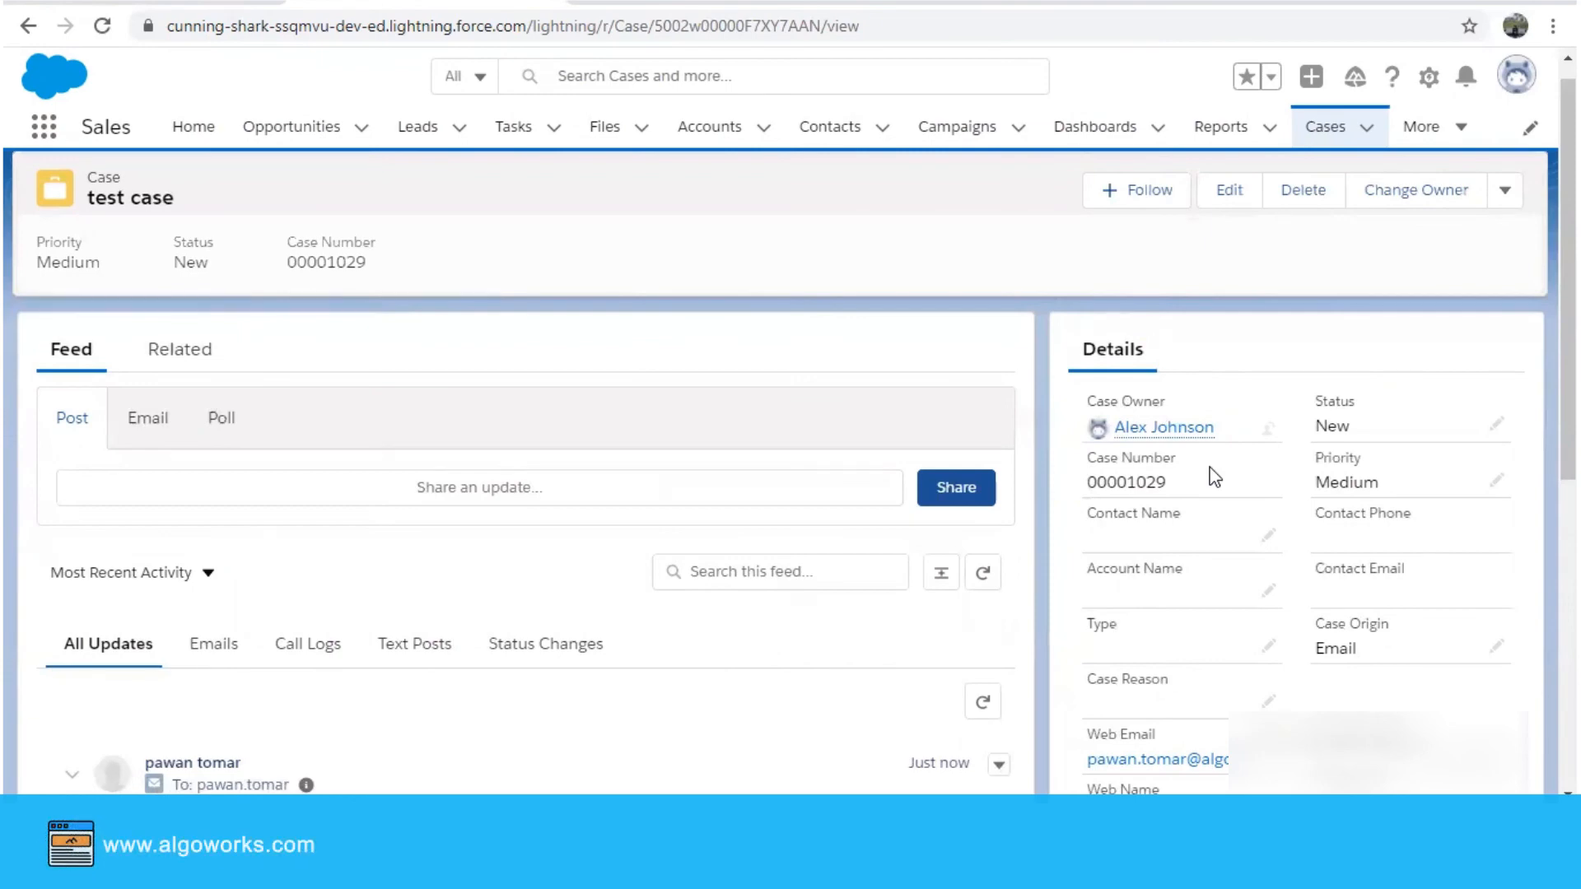
{"action": "scroll", "coordinate": [517, 472], "scroll_direction": "down", "scroll_amount": 5}
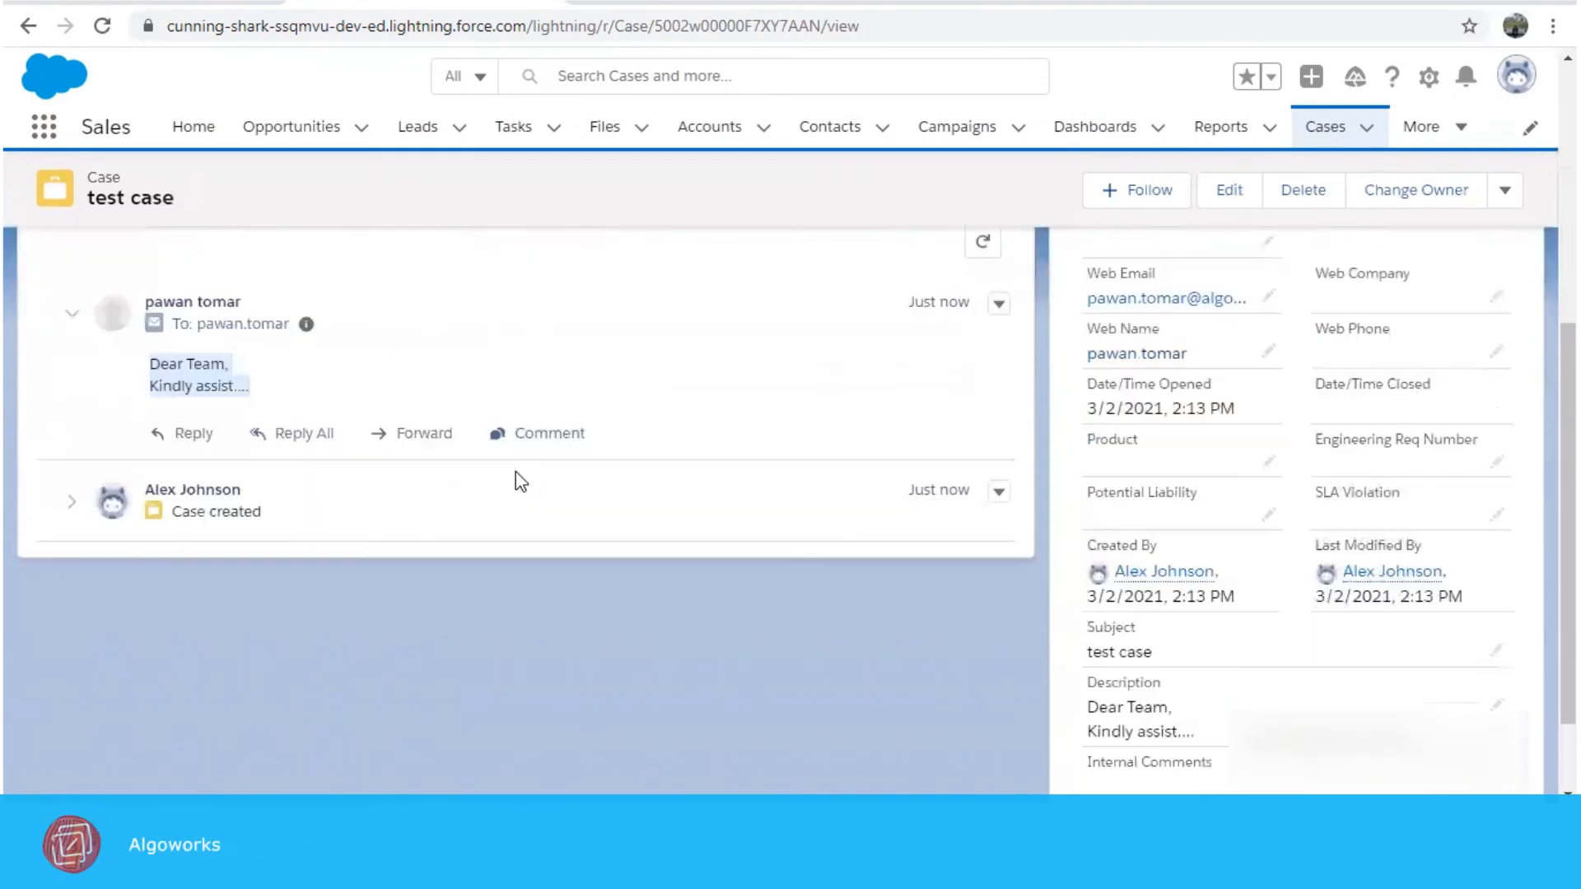
{"action": "scroll", "coordinate": [517, 477], "scroll_direction": "up", "scroll_amount": 5}
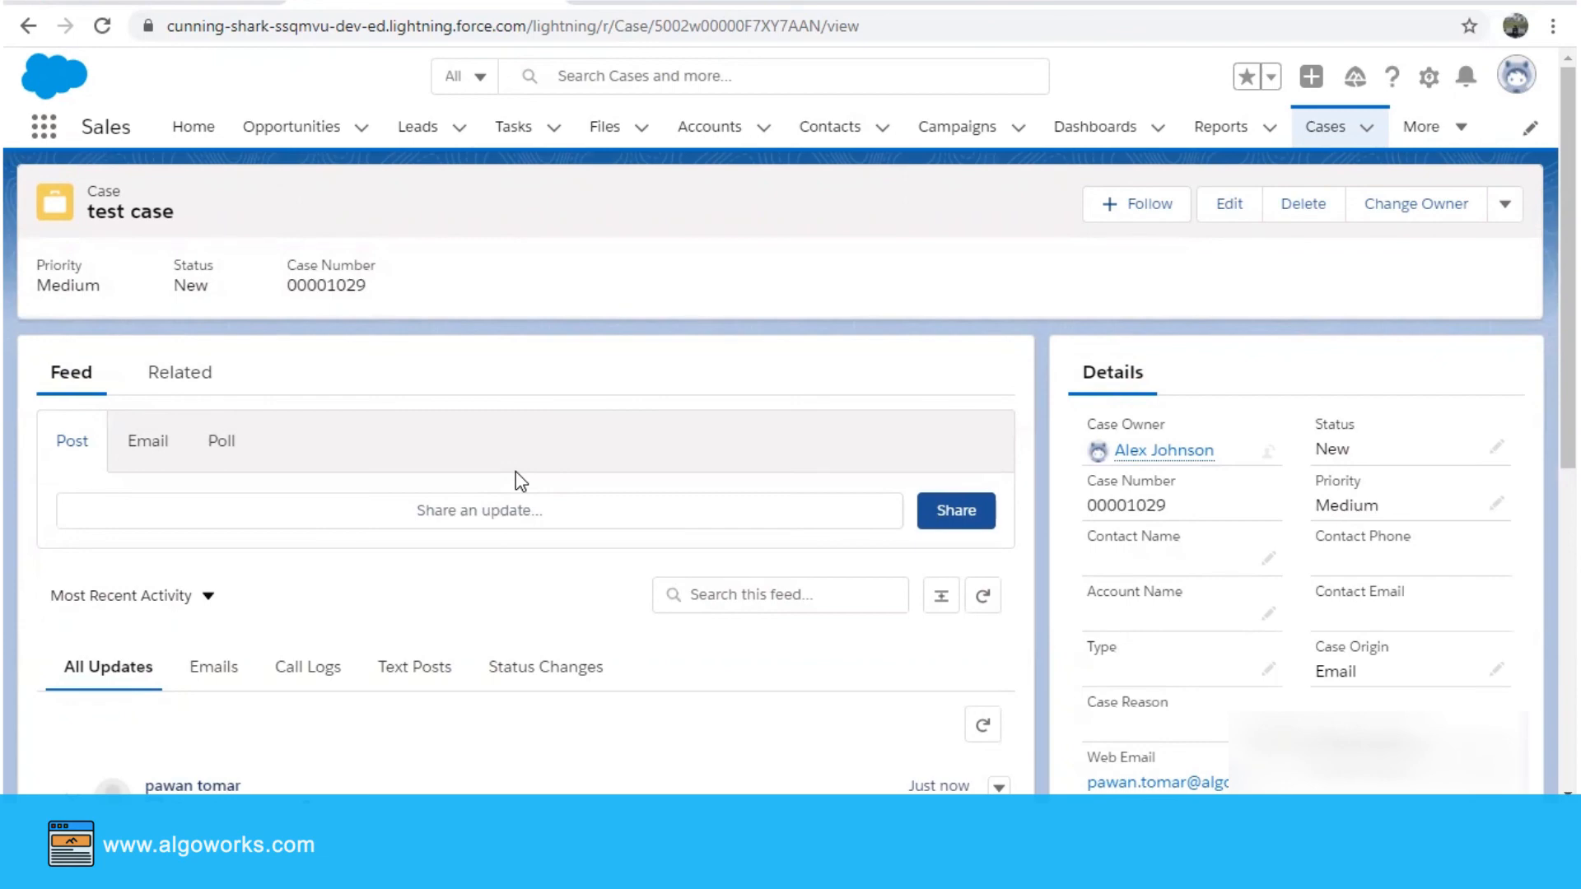
{"action": "scroll", "coordinate": [524, 478], "scroll_direction": "down", "scroll_amount": 3}
{"action": "scroll", "coordinate": [522, 476], "scroll_direction": "up", "scroll_amount": 3}
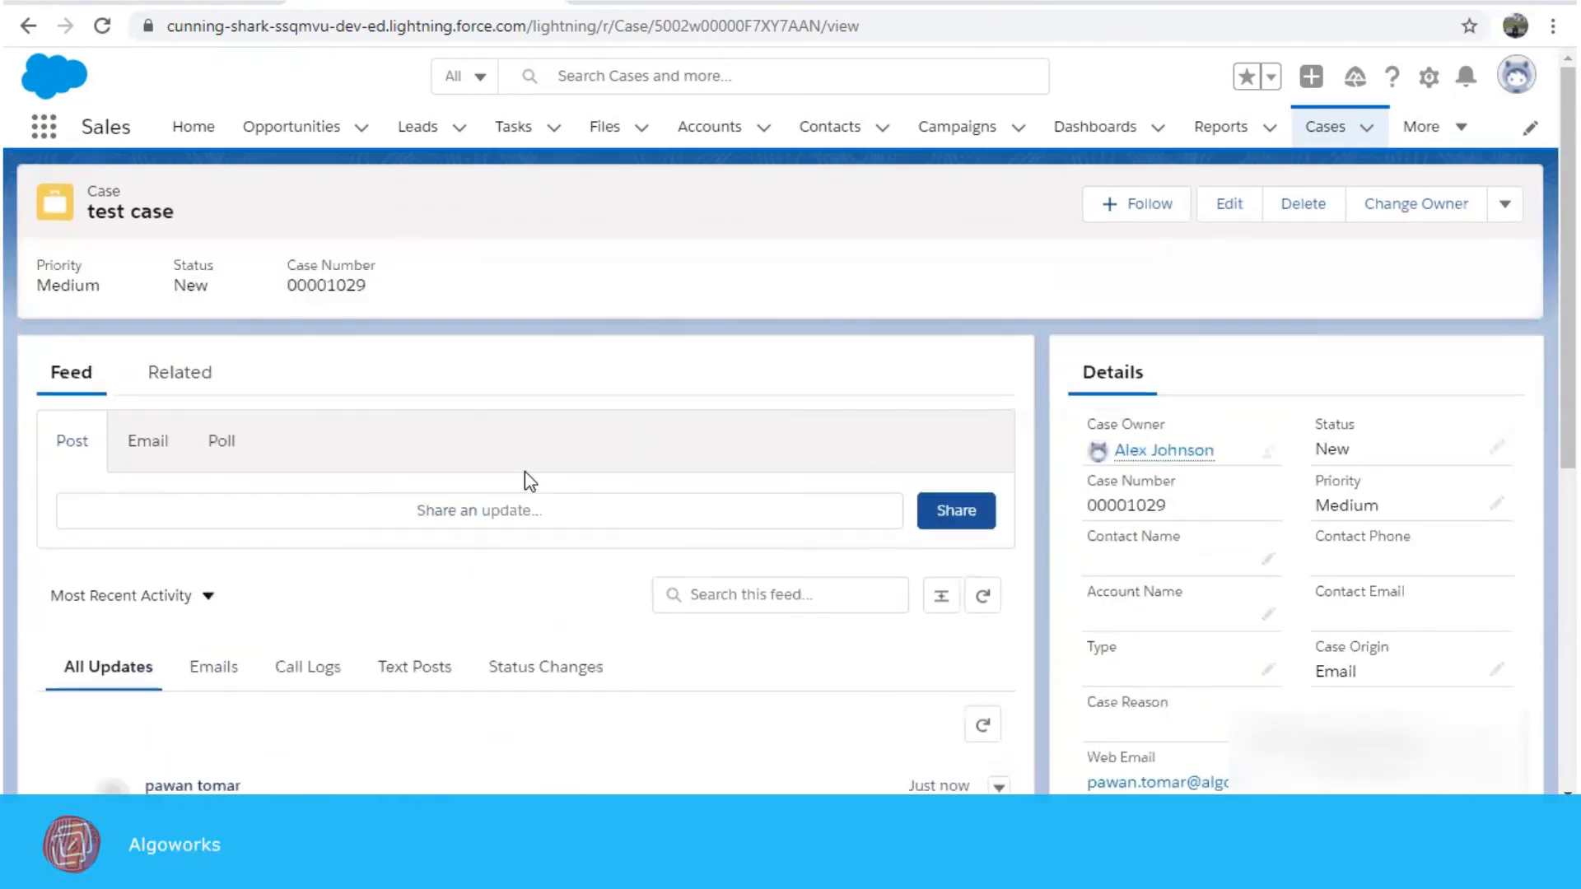